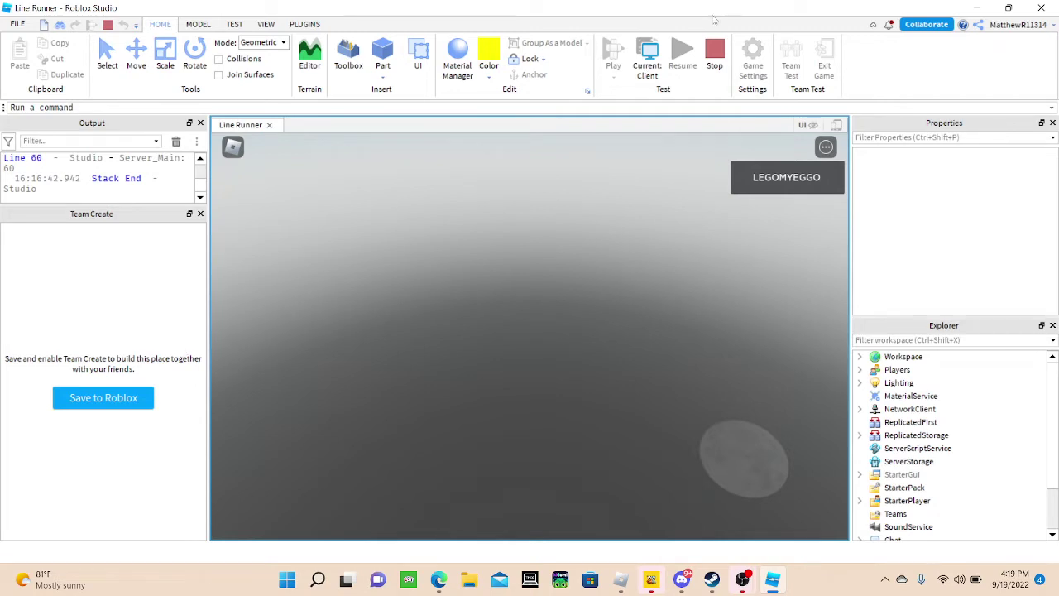
# - Stop the running play test to return to editing the level sections
pyautogui.click(720, 59)
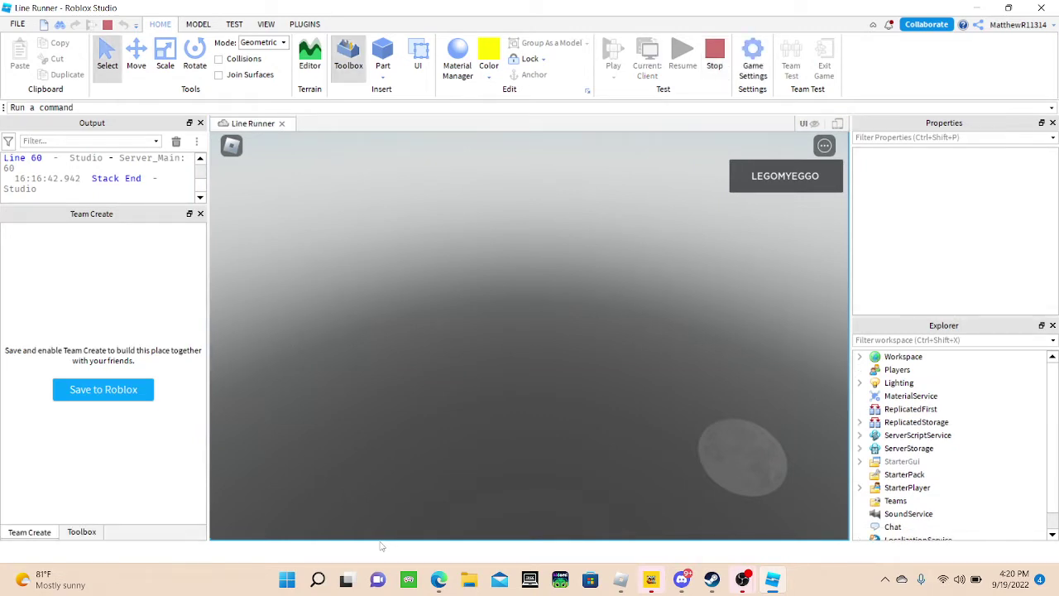
pyautogui.hotkey('shift', 'F5')
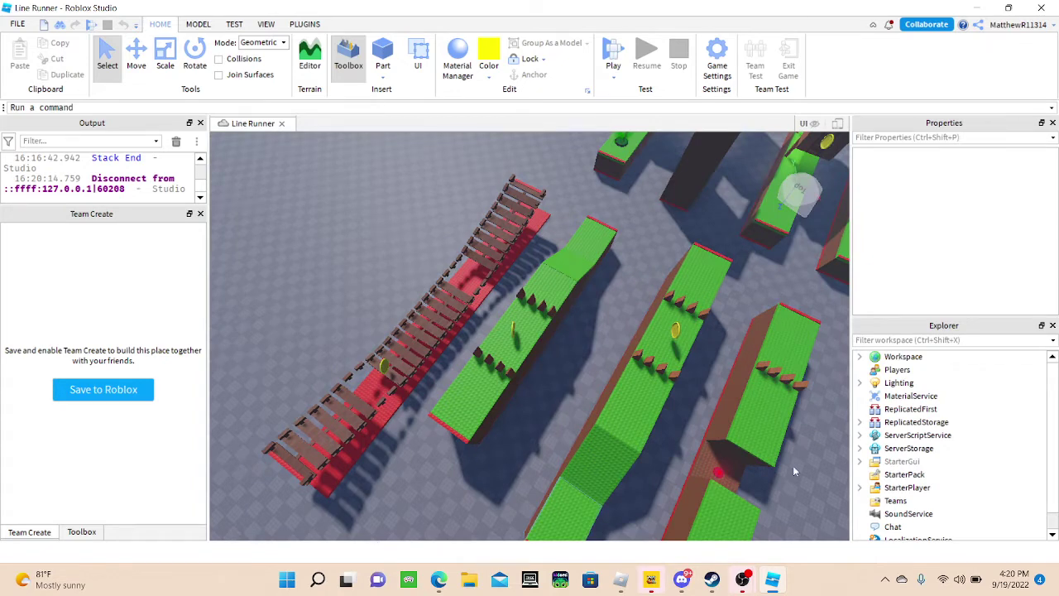
# - Select the main green walkway part of the SpikesGoingDown section and open the part color palette
pyautogui.moveTo(611, 368); pyautogui.dragTo(611, 368, button='right')
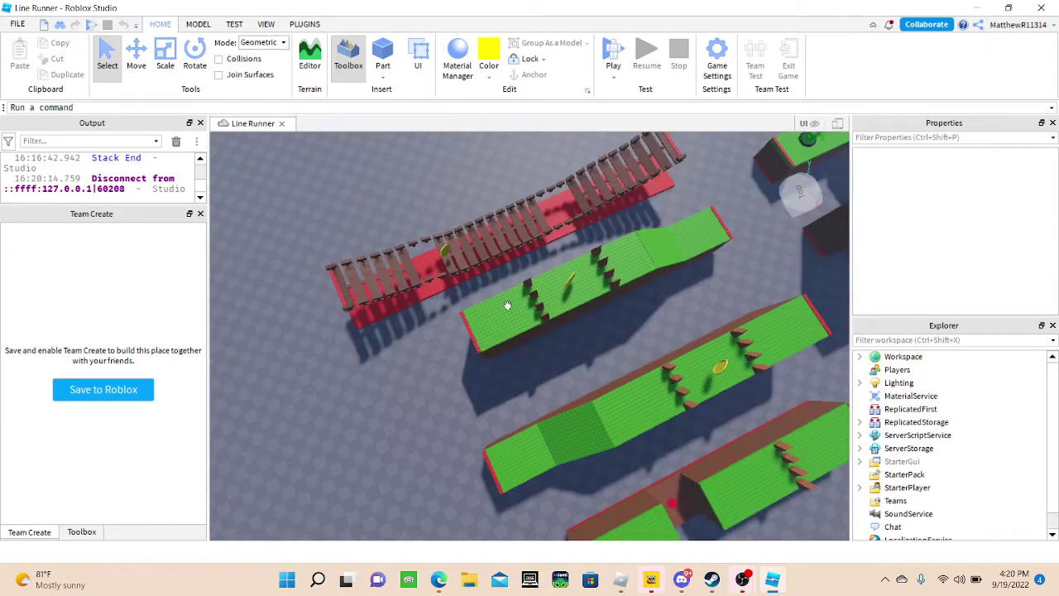
pyautogui.scroll(4, 611, 373)
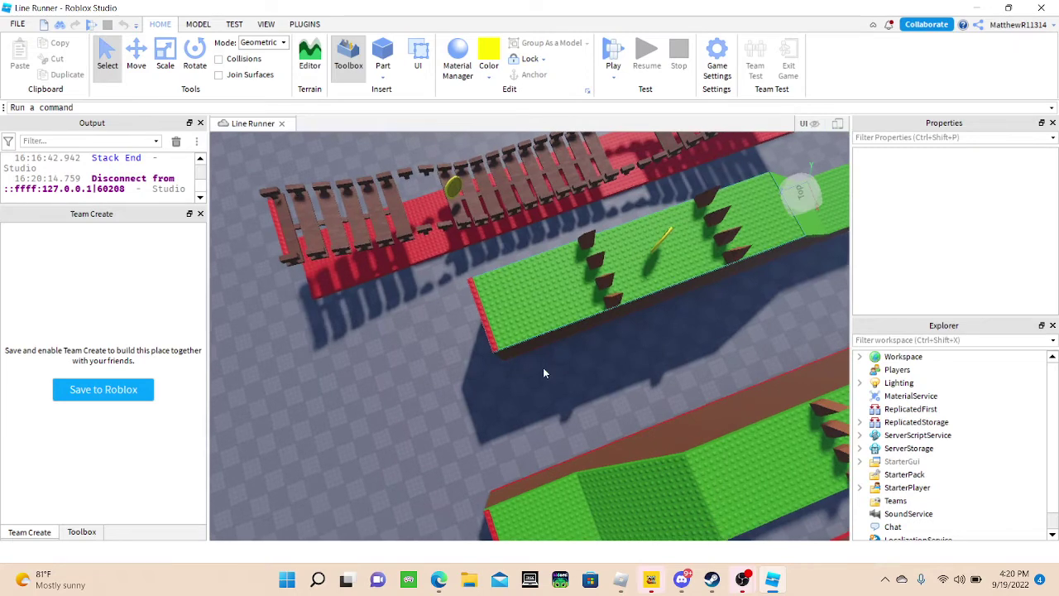
pyautogui.scroll(3, 544, 371)
pyautogui.click(568, 378)
pyautogui.moveTo(568, 379); pyautogui.dragTo(623, 377, button='right')
pyautogui.press('w')
pyautogui.press('d')
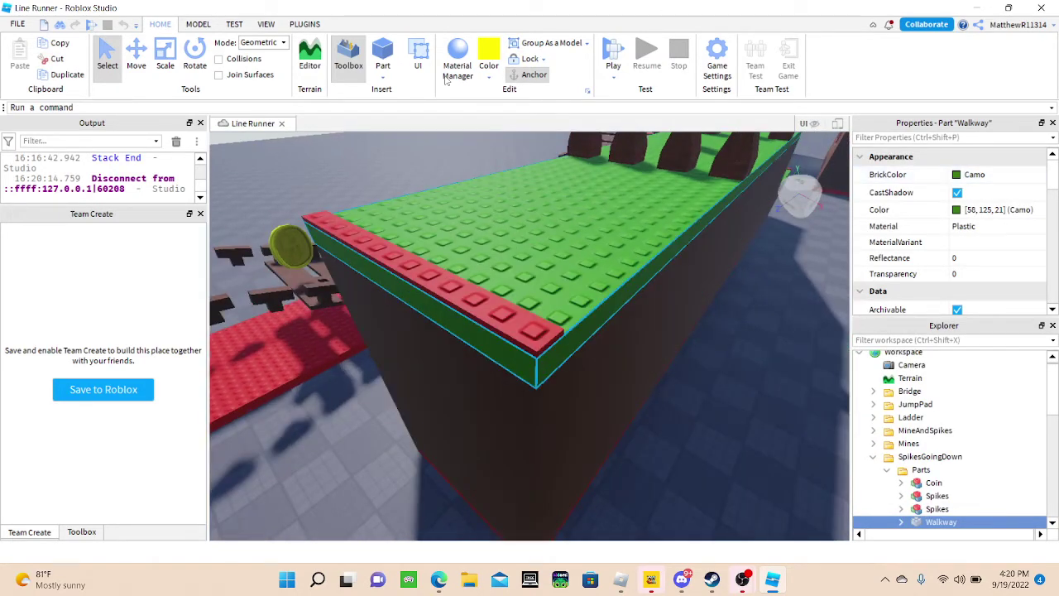
pyautogui.press('w')
pyautogui.press('d')
pyautogui.click(490, 73)
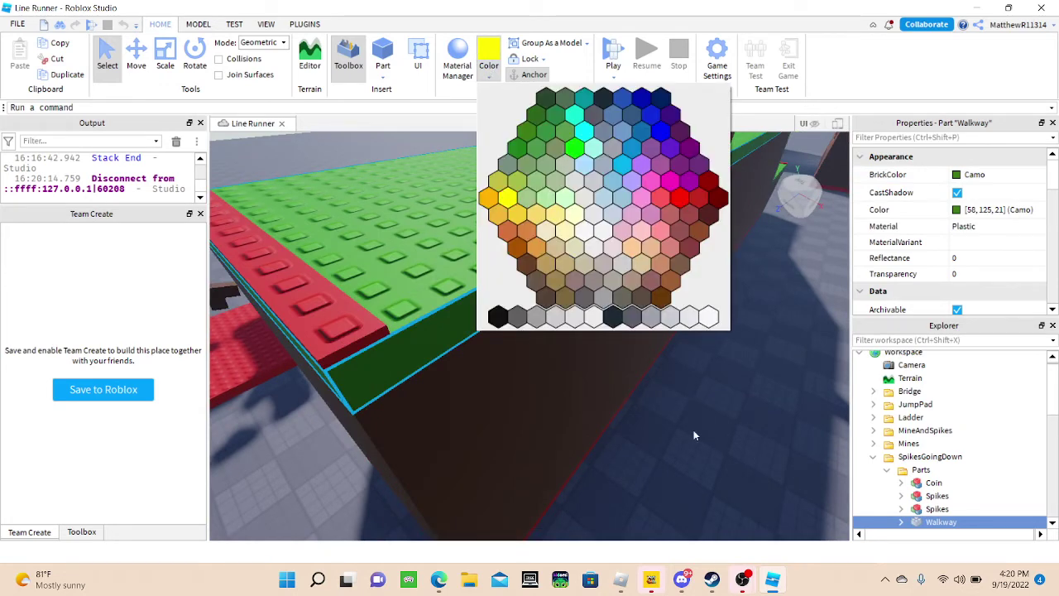
pyautogui.moveTo(694, 435); pyautogui.dragTo(686, 436, button='right')
pyautogui.scroll(-5, 686, 432)
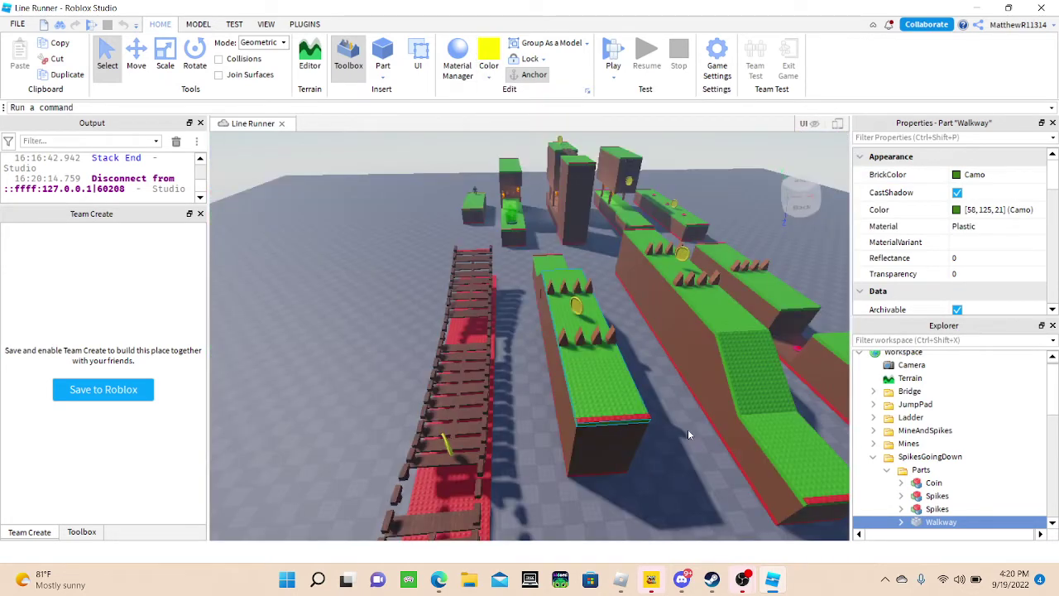
# - Add the green walkway parts of the SpikesGoingUp and SpikesGoingDown sections to the selection
pyautogui.keyDown('ctrl'); pyautogui.click(707, 361); pyautogui.keyUp('ctrl')
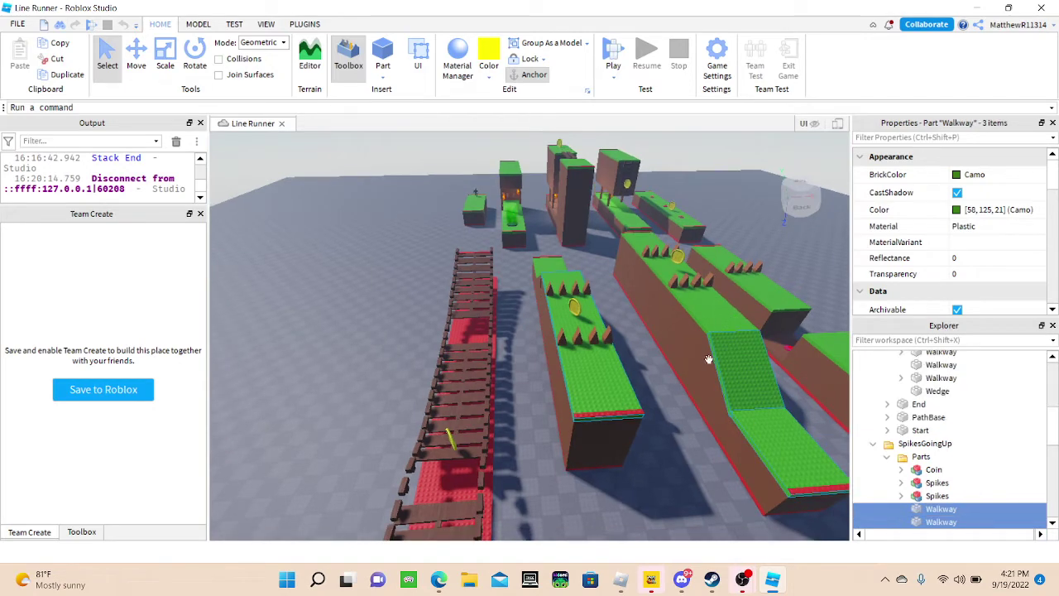
pyautogui.moveTo(565, 382); pyautogui.dragTo(546, 382, button='right')
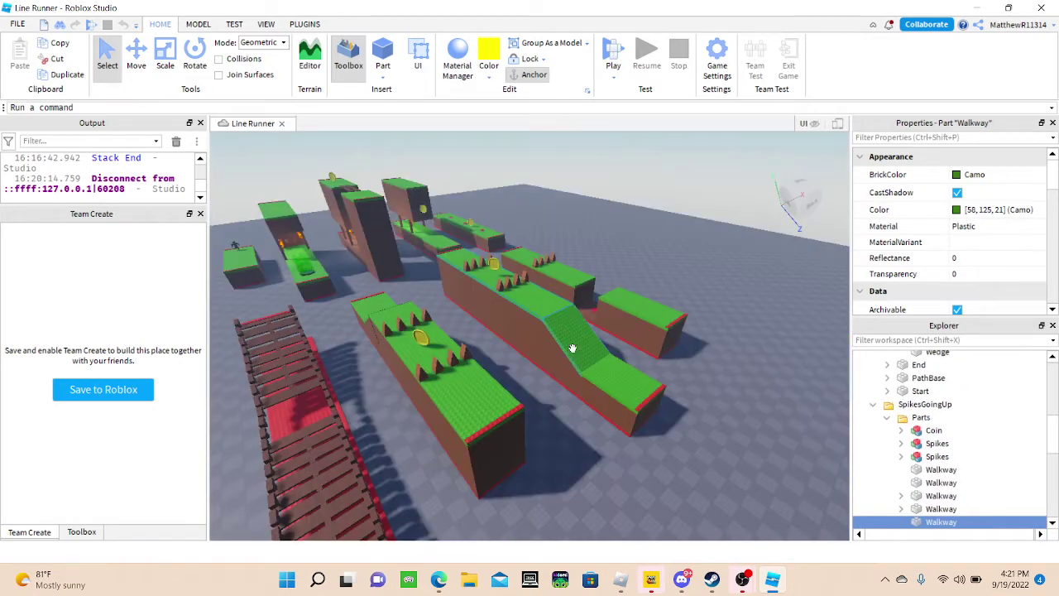
pyautogui.keyDown('ctrl'); pyautogui.click(595, 365); pyautogui.keyUp('ctrl')
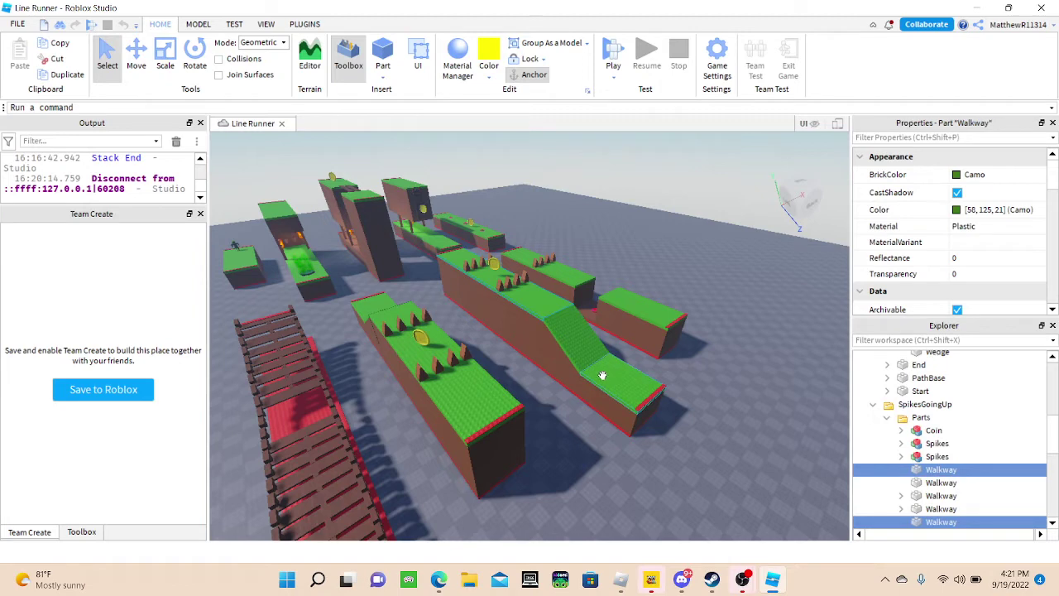
pyautogui.keyDown('ctrl'); pyautogui.click(439, 403); pyautogui.keyUp('ctrl')
pyautogui.keyDown('ctrl'); pyautogui.click(439, 403); pyautogui.keyUp('ctrl')
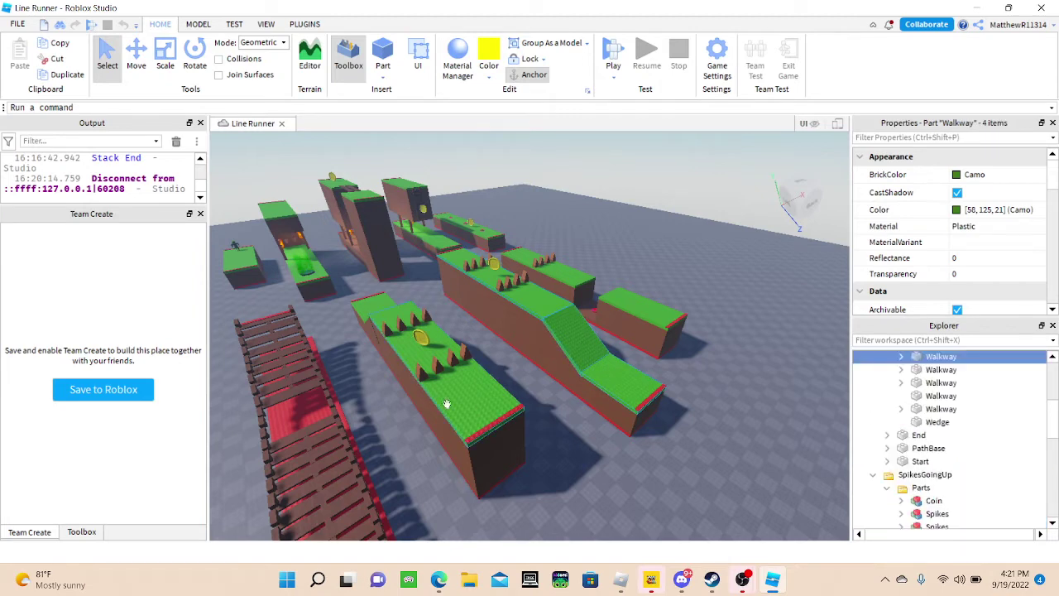
pyautogui.scroll(3, 351, 269)
pyautogui.scroll(3, 500, 309)
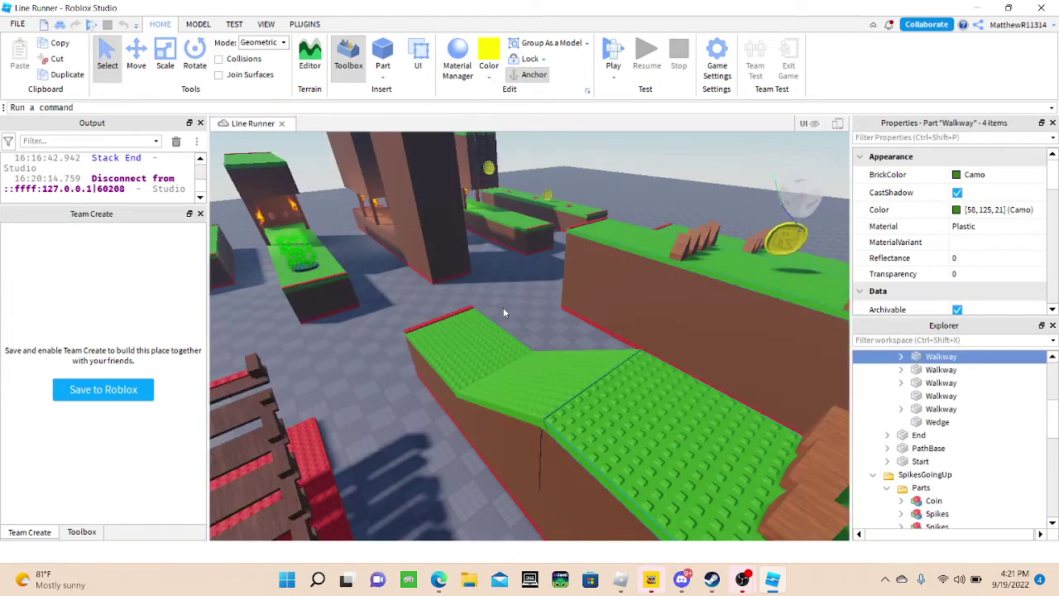
pyautogui.moveTo(300, 450); pyautogui.dragTo(356, 458, button='right')
pyautogui.keyDown('ctrl'); pyautogui.click(356, 458); pyautogui.keyUp('ctrl')
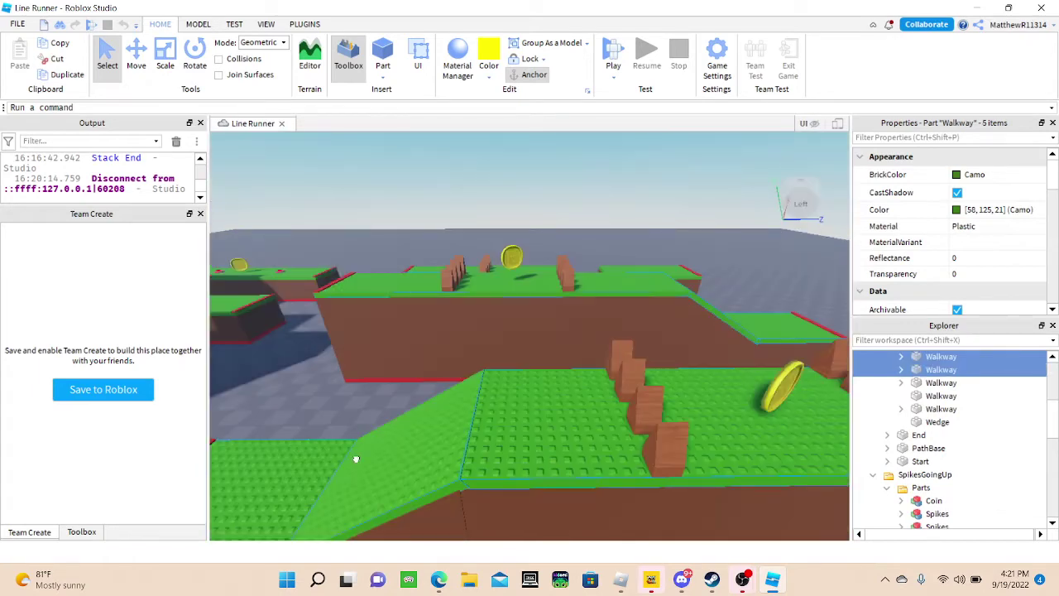
pyautogui.keyDown('ctrl'); pyautogui.click(539, 393); pyautogui.keyUp('ctrl')
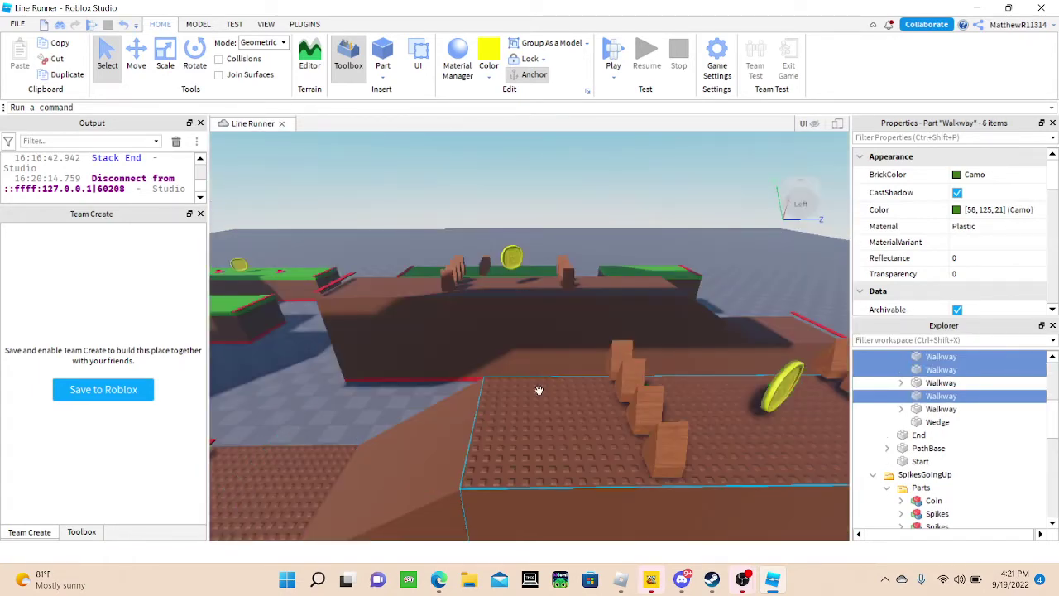
# - Undo the last change made to the selected walkway parts
pyautogui.click(122, 26)
pyautogui.click(122, 26)
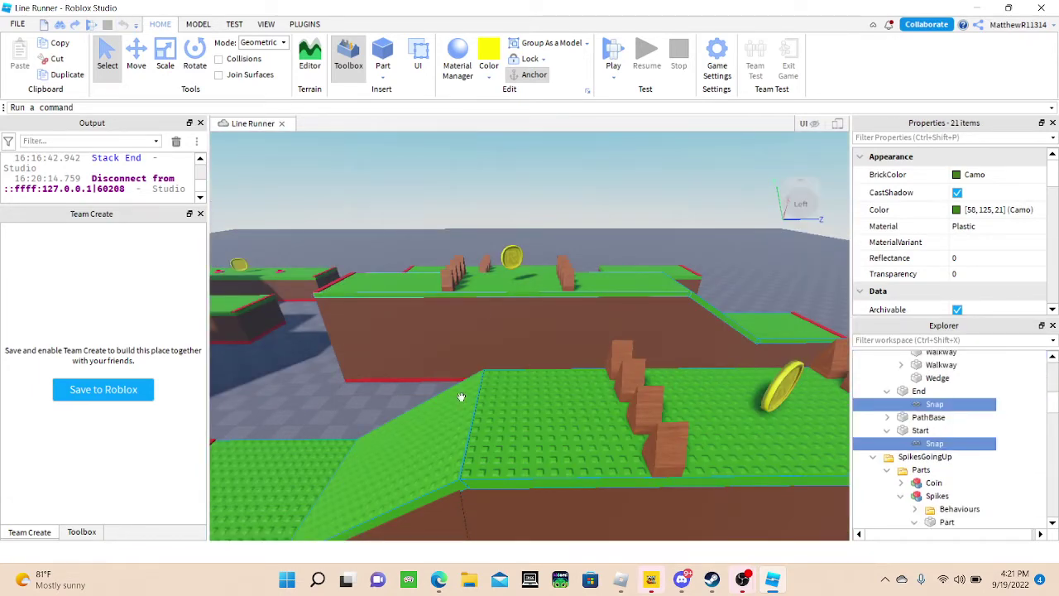
pyautogui.moveTo(475, 389); pyautogui.dragTo(474, 386, button='right')
pyautogui.press('w')
pyautogui.press('w')
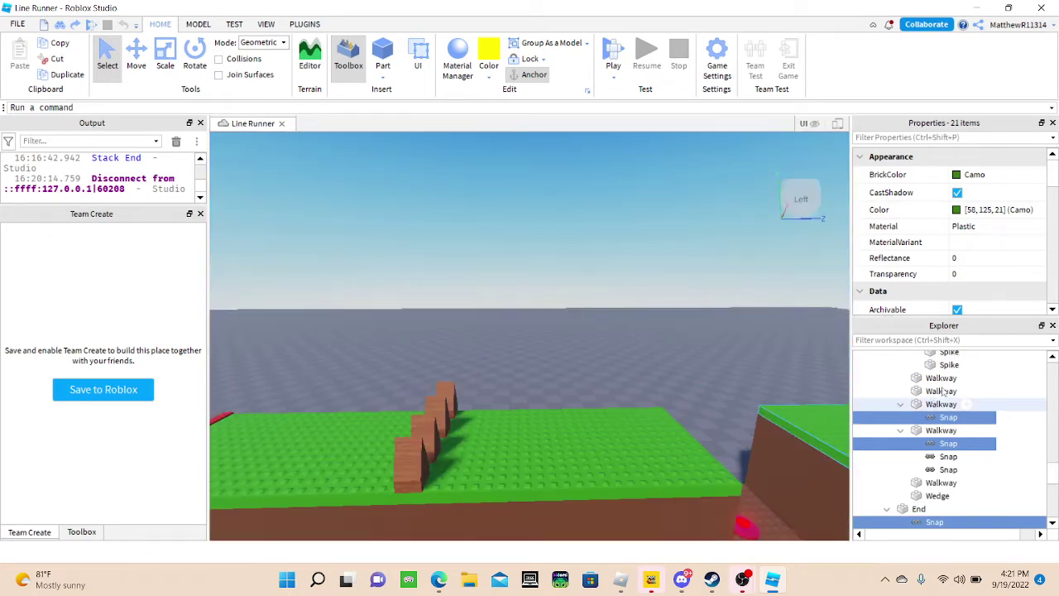
# - Start a new selection with the green walkway parts of the SpikesGoingUp section and the neighbouring spiked MineAndSpikes block
pyautogui.click(935, 431)
pyautogui.press('f')
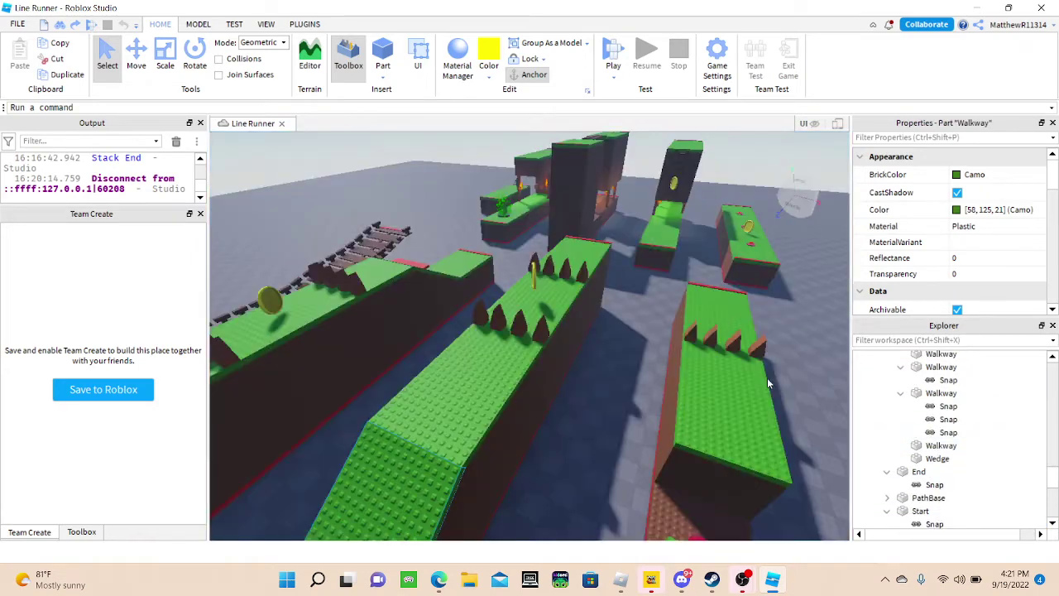
pyautogui.keyDown('ctrl'); pyautogui.click(426, 399); pyautogui.keyUp('ctrl')
pyautogui.moveTo(579, 477); pyautogui.dragTo(580, 476, button='right')
pyautogui.keyDown('ctrl'); pyautogui.click(580, 477); pyautogui.keyUp('ctrl')
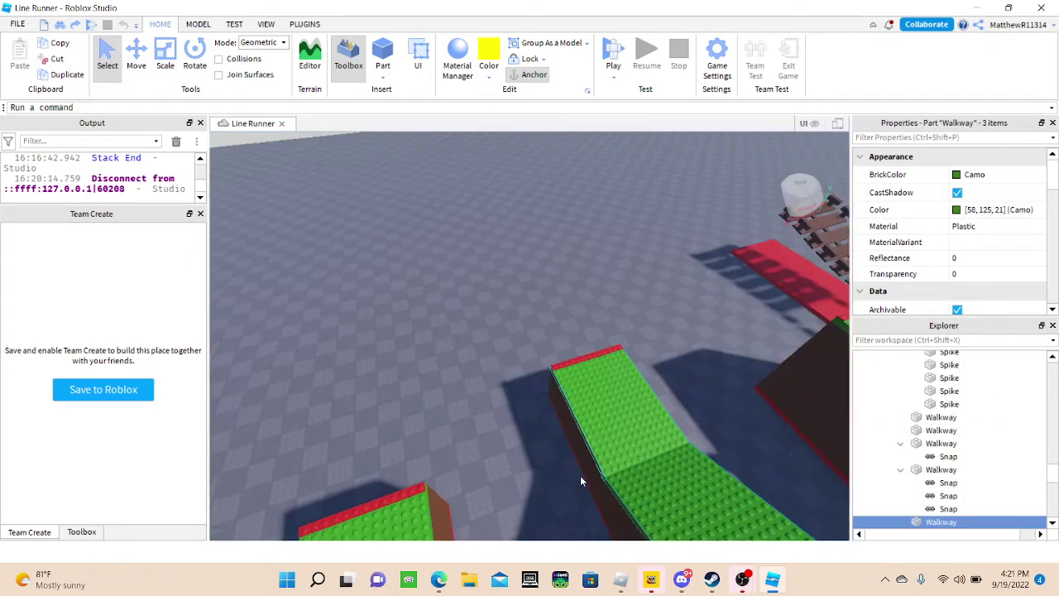
pyautogui.keyDown('ctrl'); pyautogui.click(608, 454); pyautogui.keyUp('ctrl')
pyautogui.press('f')
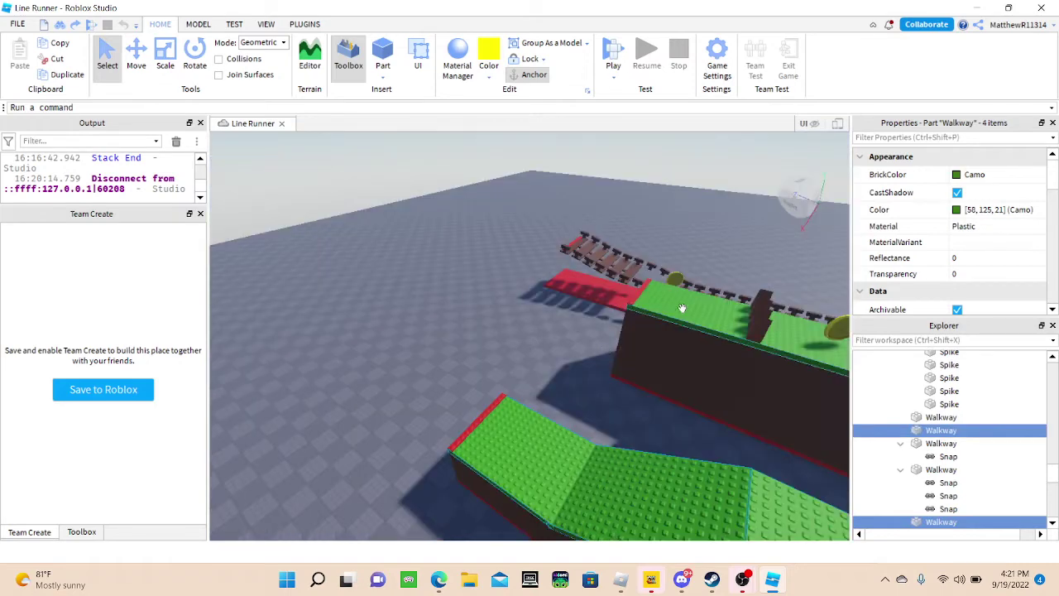
# - Add the three green walkway parts of the SpikesGoingDown section to the selection
pyautogui.keyDown('ctrl'); pyautogui.click(685, 305); pyautogui.keyUp('ctrl')
pyautogui.press('f')
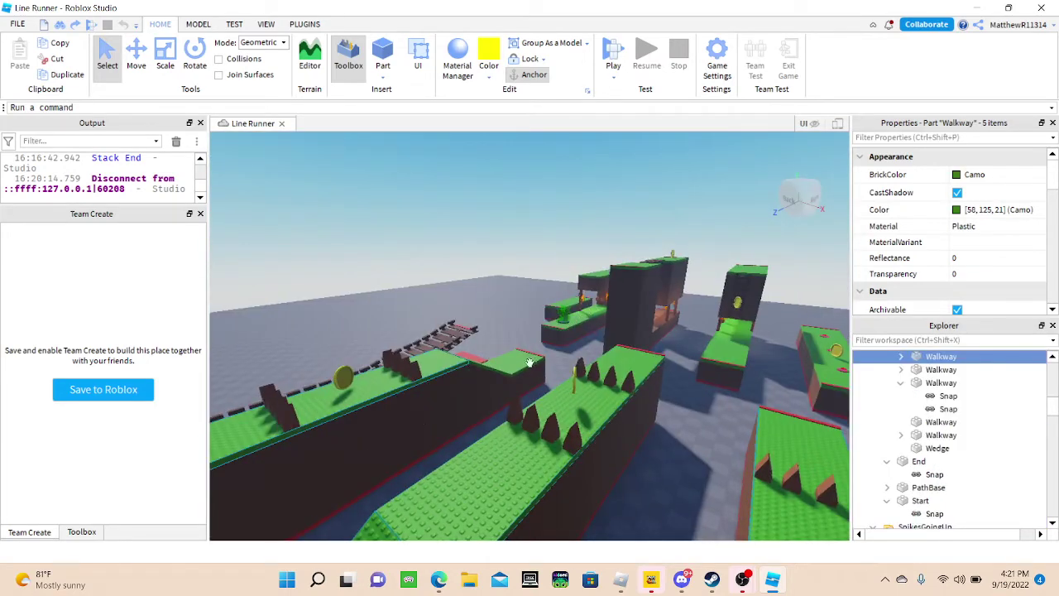
pyautogui.keyDown('ctrl'); pyautogui.click(540, 415); pyautogui.keyUp('ctrl')
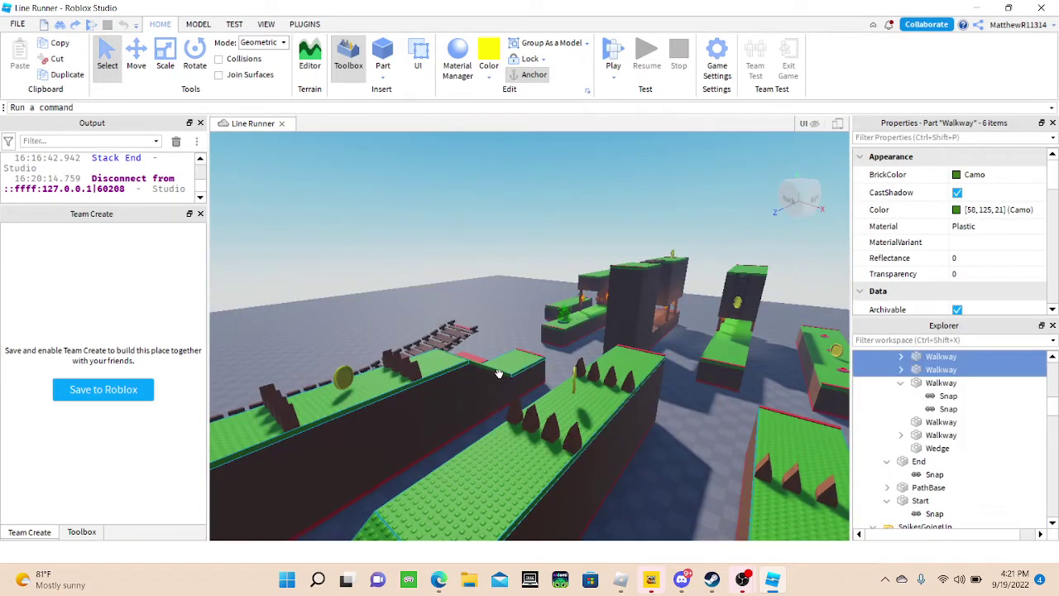
pyautogui.keyDown('ctrl'); pyautogui.click(507, 372); pyautogui.keyUp('ctrl')
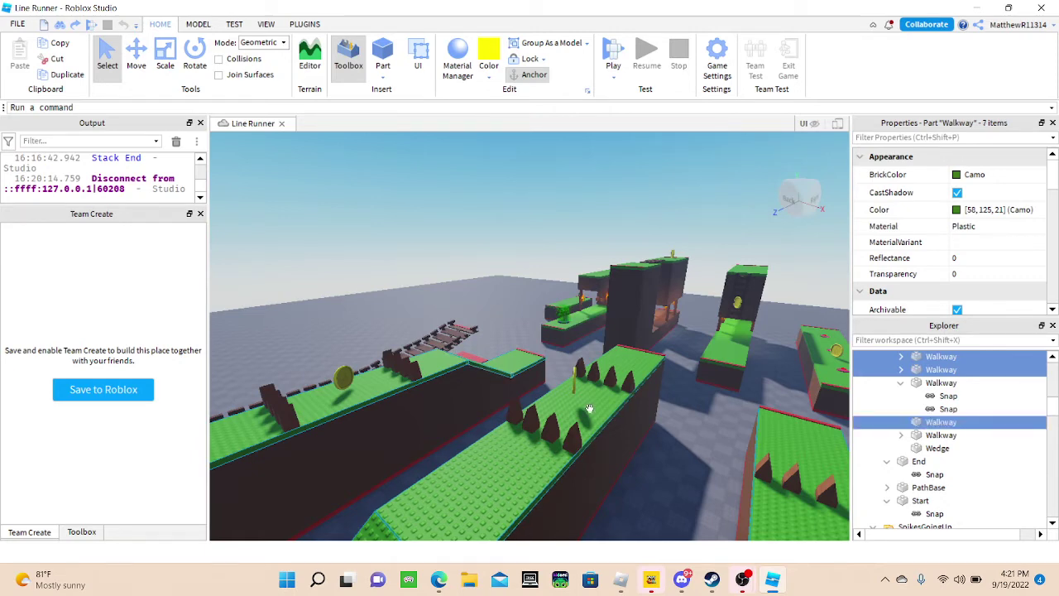
# - Add the Ladder section's lower walkway and another MineAndSpikes walkway part to the selection
pyautogui.press('f')
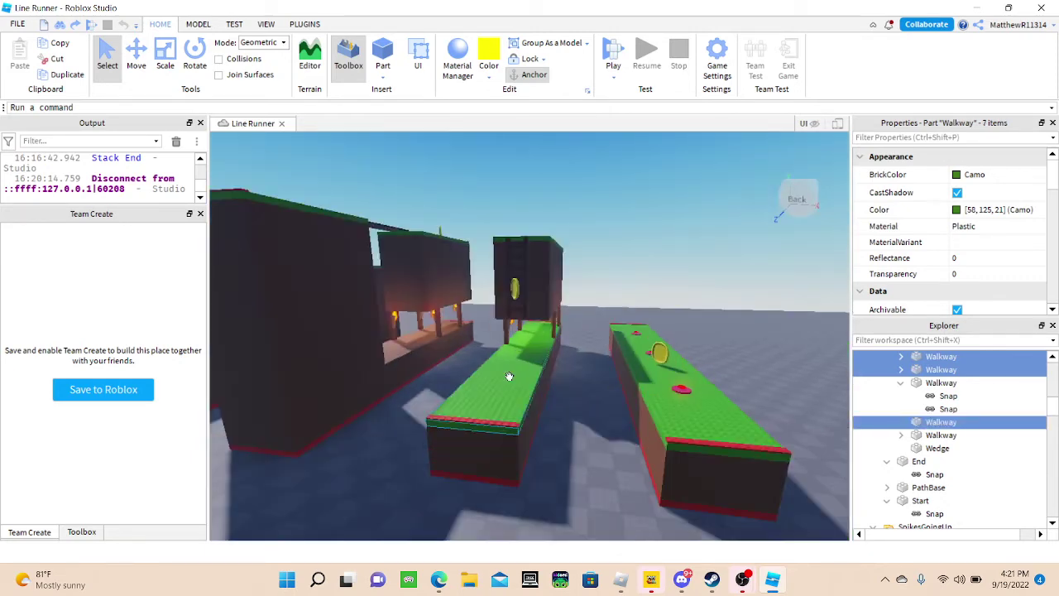
pyautogui.keyDown('ctrl'); pyautogui.click(509, 377); pyautogui.keyUp('ctrl')
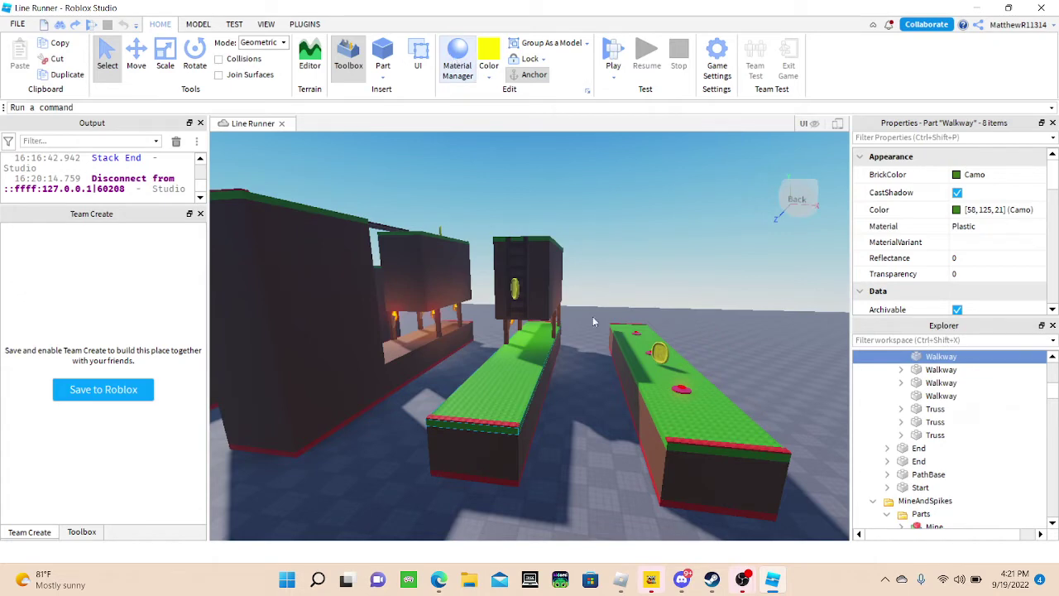
pyautogui.press('f')
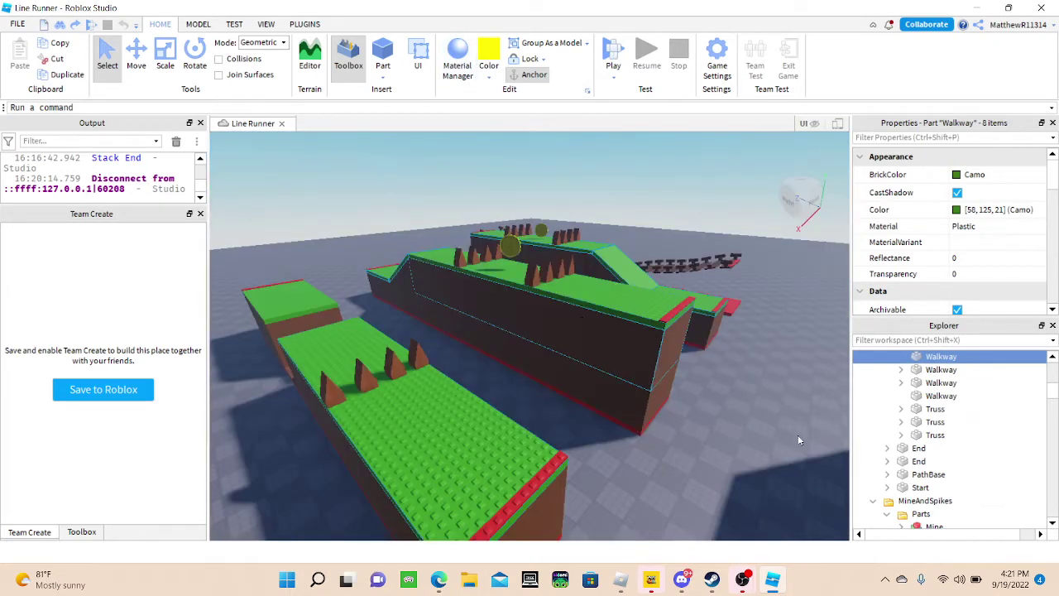
pyautogui.press('d')
pyautogui.moveTo(738, 434); pyautogui.dragTo(522, 293, button='right')
pyautogui.press('a')
pyautogui.press('w')
pyautogui.press('a')
pyautogui.keyDown('ctrl'); pyautogui.click(613, 418); pyautogui.keyUp('ctrl')
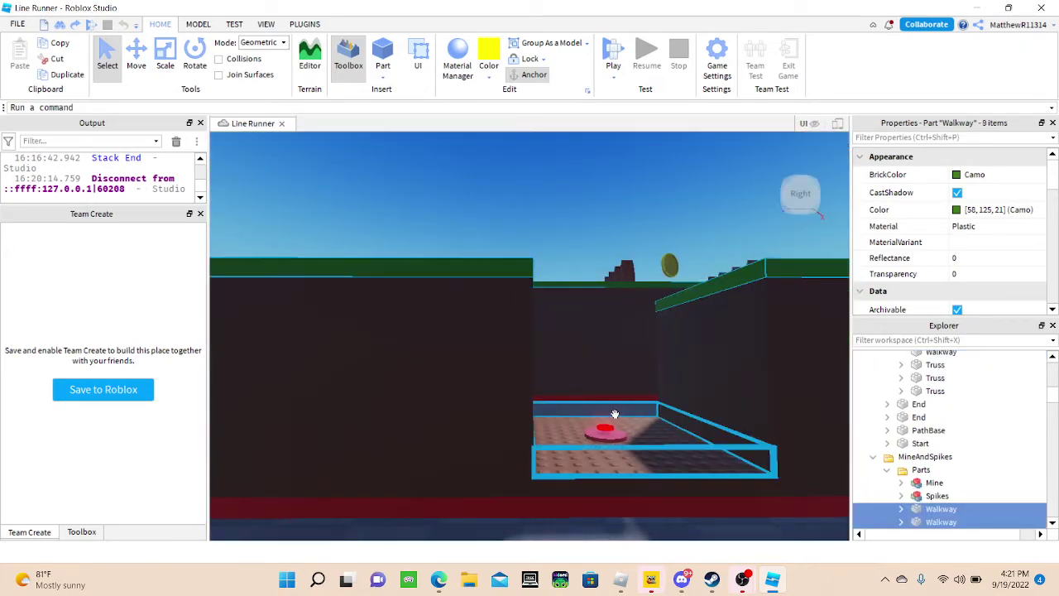
# - Add the Ladder section's raised upper walkway to the selected walkway parts
pyautogui.moveTo(612, 420); pyautogui.dragTo(590, 417, button='right')
pyautogui.press('w')
pyautogui.press('w')
pyautogui.press('w')
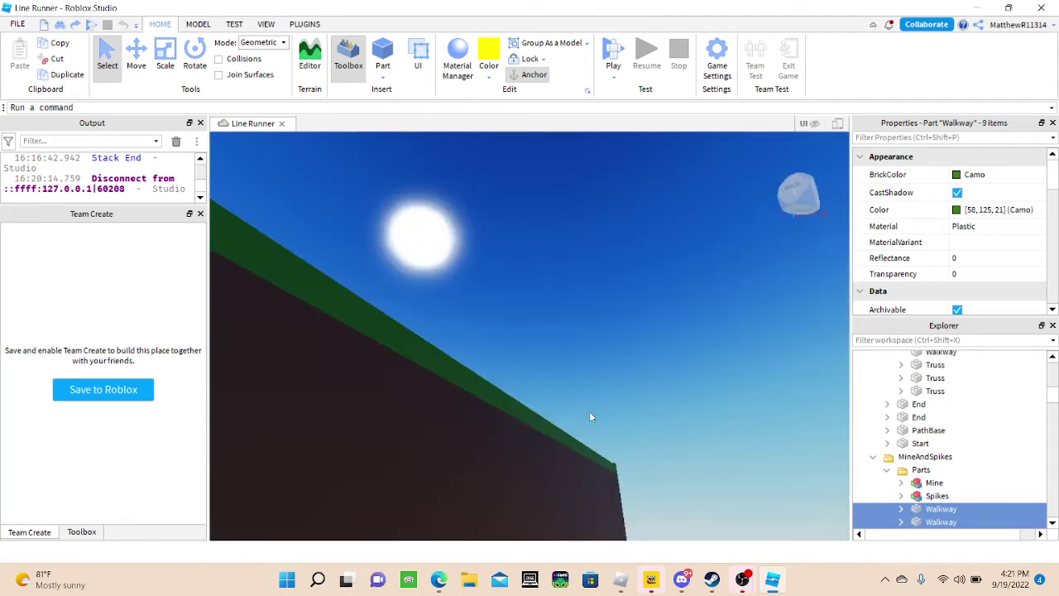
pyautogui.keyDown('ctrl'); pyautogui.click(542, 411); pyautogui.keyUp('ctrl')
pyautogui.press('f')
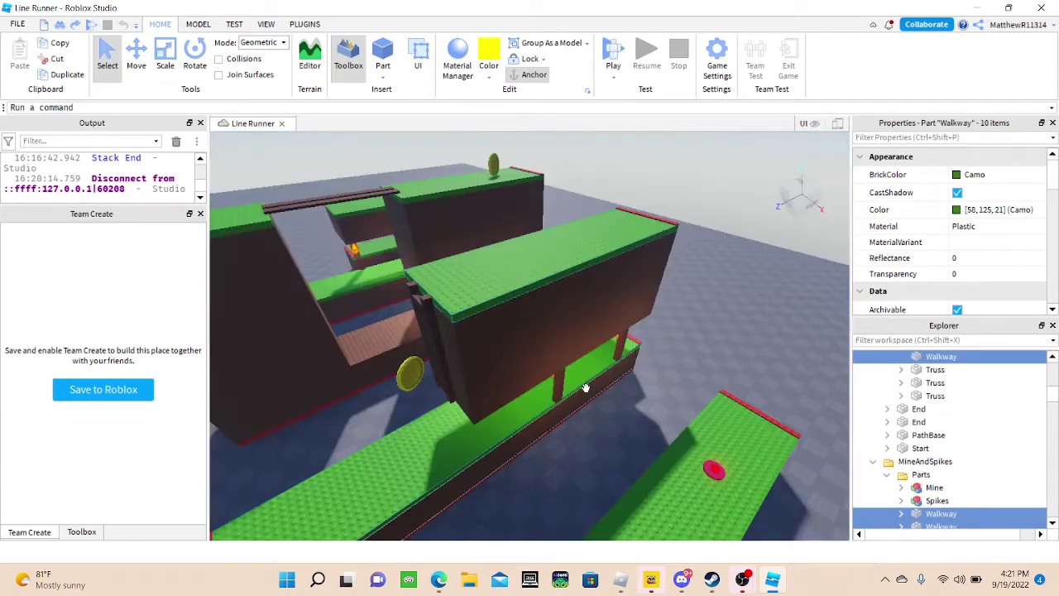
# - Apply the Grass material to all the selected walkway parts
pyautogui.press('s')
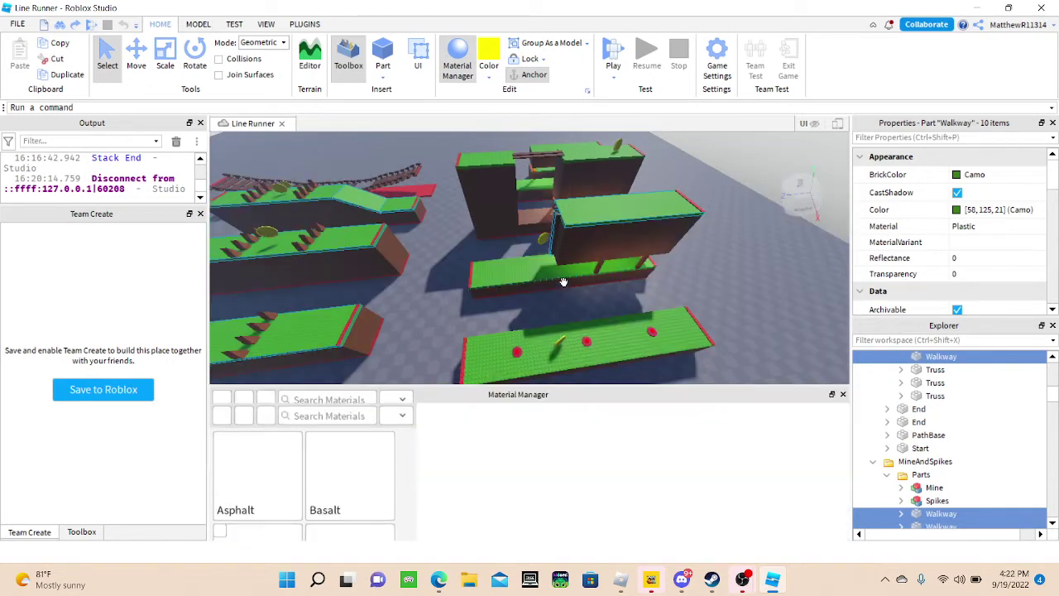
pyautogui.scroll(-6, 728, 472)
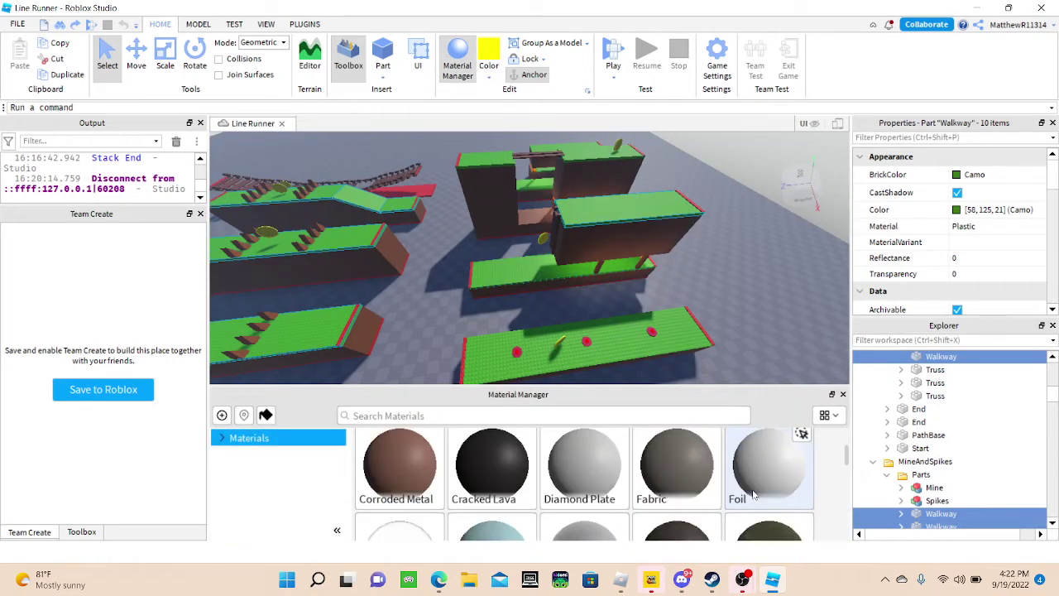
pyautogui.click(784, 485)
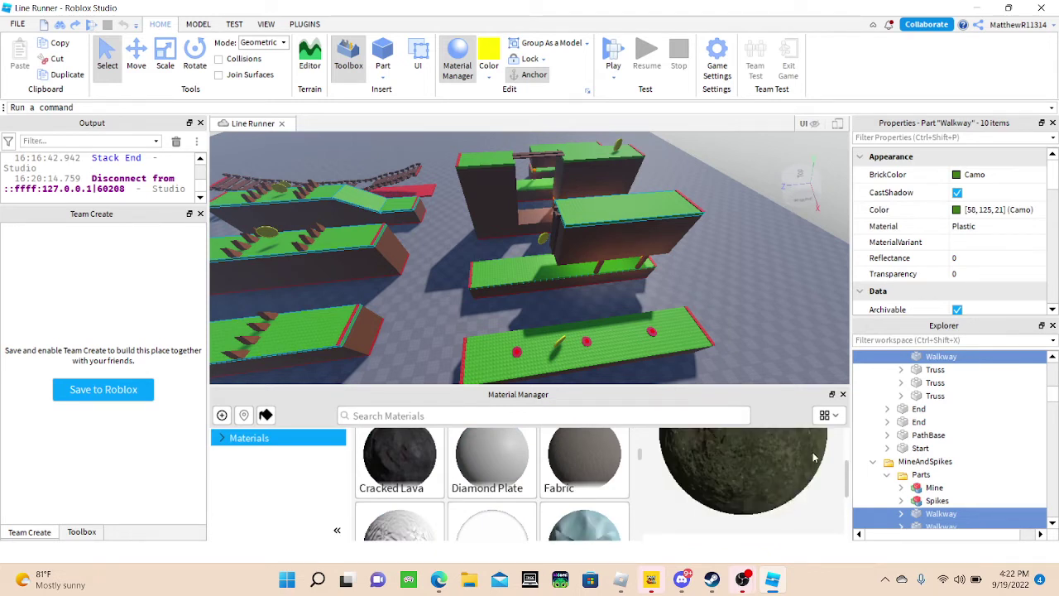
pyautogui.scroll(-3, 802, 455)
pyautogui.click(805, 447)
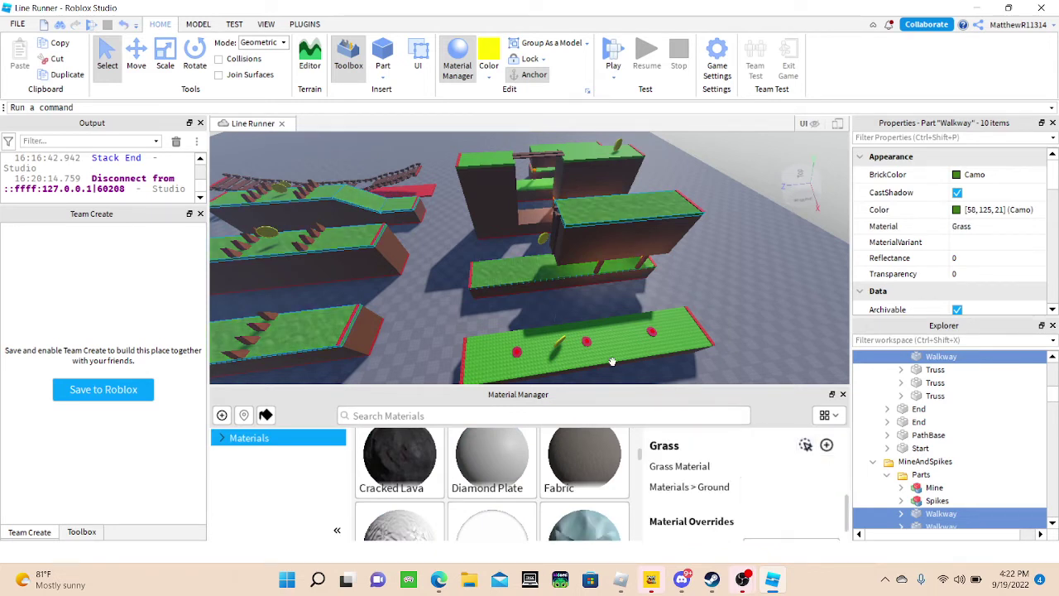
# - Select the studded green walkway of the Mines section and the two raised green walkways of the Trapdoor section
pyautogui.click(510, 164)
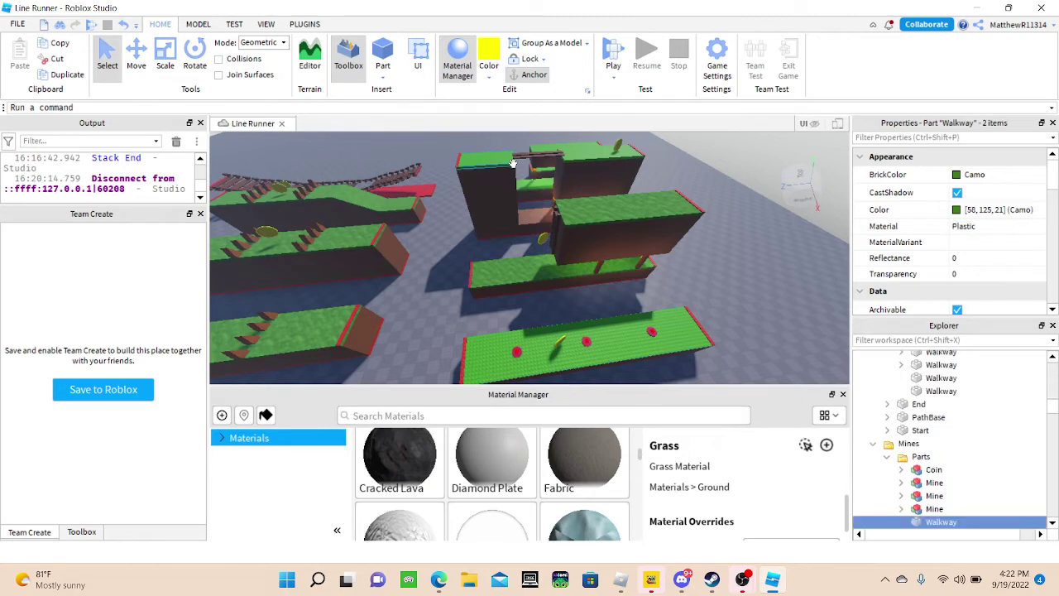
pyautogui.keyDown('ctrl'); pyautogui.click(592, 162); pyautogui.keyUp('ctrl')
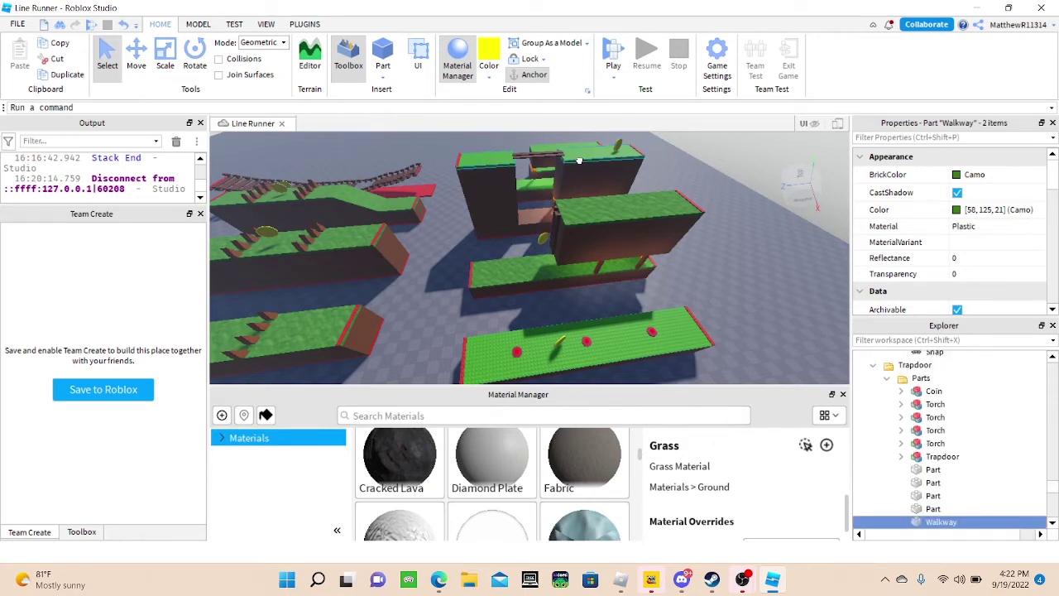
pyautogui.press('f')
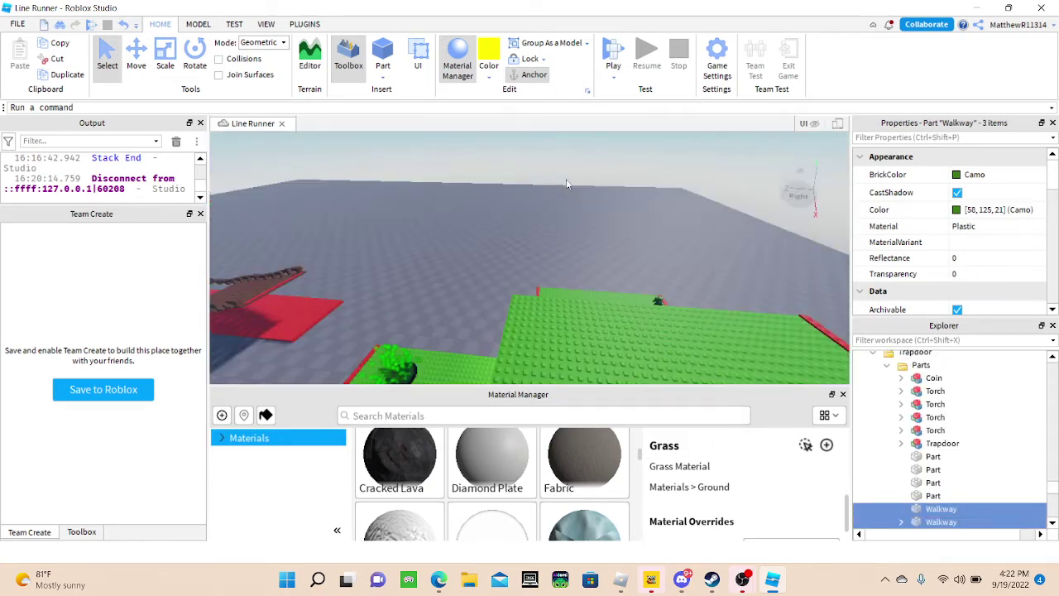
pyautogui.press('f')
# - Add three more studded green walkway parts to the selection, including the one where the dark green character stands
pyautogui.moveTo(561, 181); pyautogui.dragTo(471, 201, button='right')
pyautogui.scroll(-3, 471, 201)
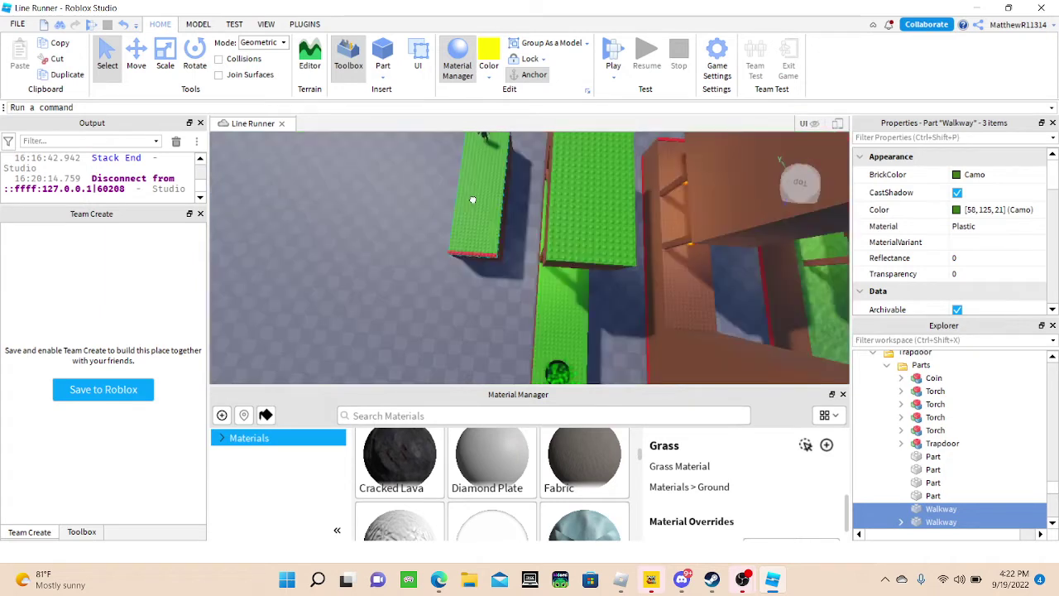
pyautogui.keyDown('ctrl'); pyautogui.click(471, 201); pyautogui.keyUp('ctrl')
pyautogui.keyDown('ctrl'); pyautogui.click(484, 250); pyautogui.keyUp('ctrl')
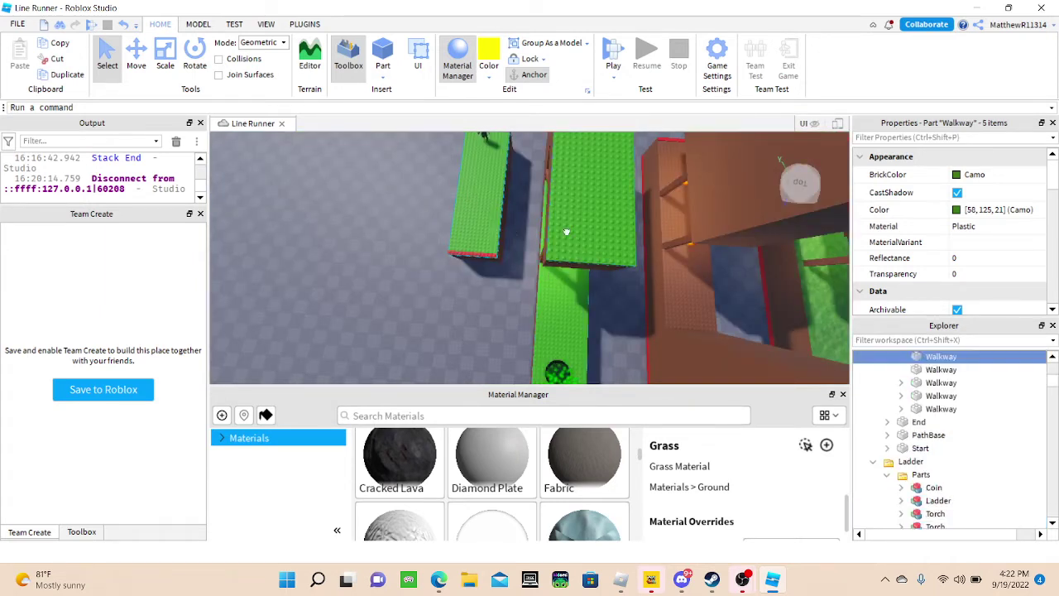
pyautogui.moveTo(496, 269); pyautogui.dragTo(491, 265, button='right')
pyautogui.keyDown('ctrl'); pyautogui.click(491, 265); pyautogui.keyUp('ctrl')
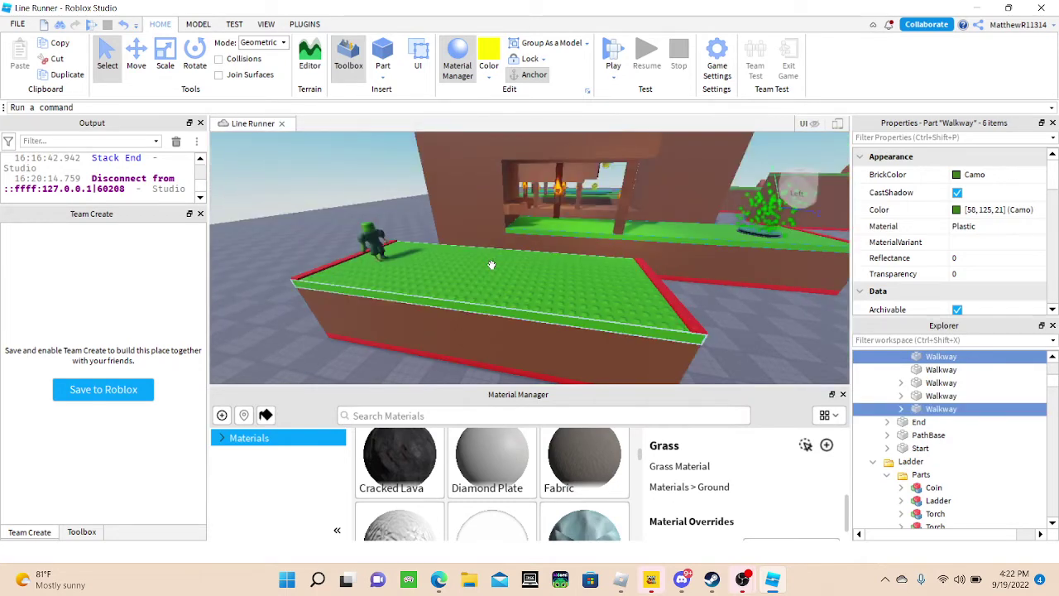
# - Apply the Grass material to the six selected green walkway parts
pyautogui.moveTo(492, 264); pyautogui.dragTo(492, 265, button='right')
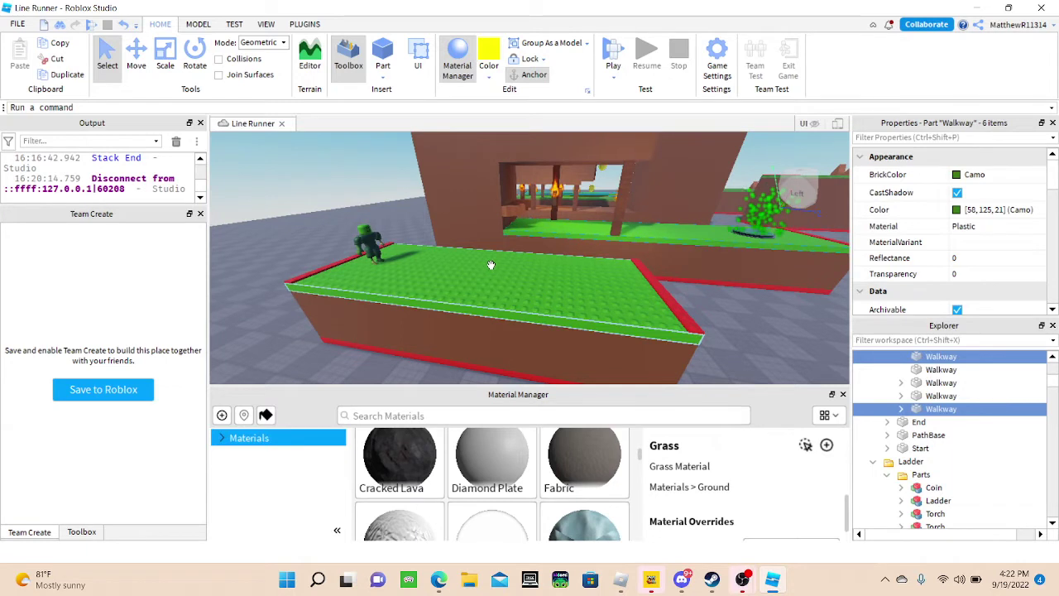
pyautogui.press('a')
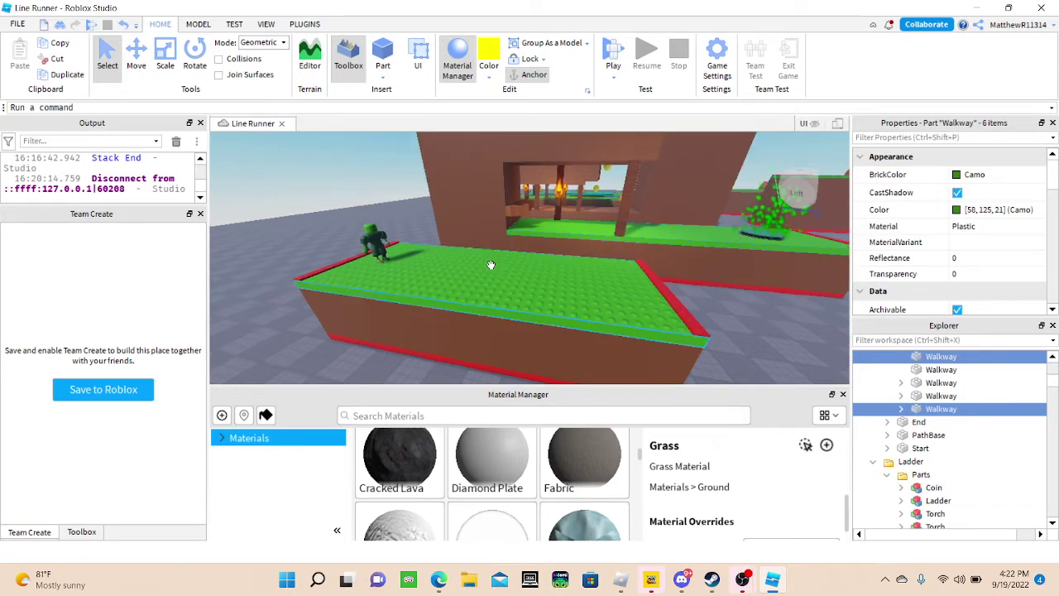
pyautogui.press('s')
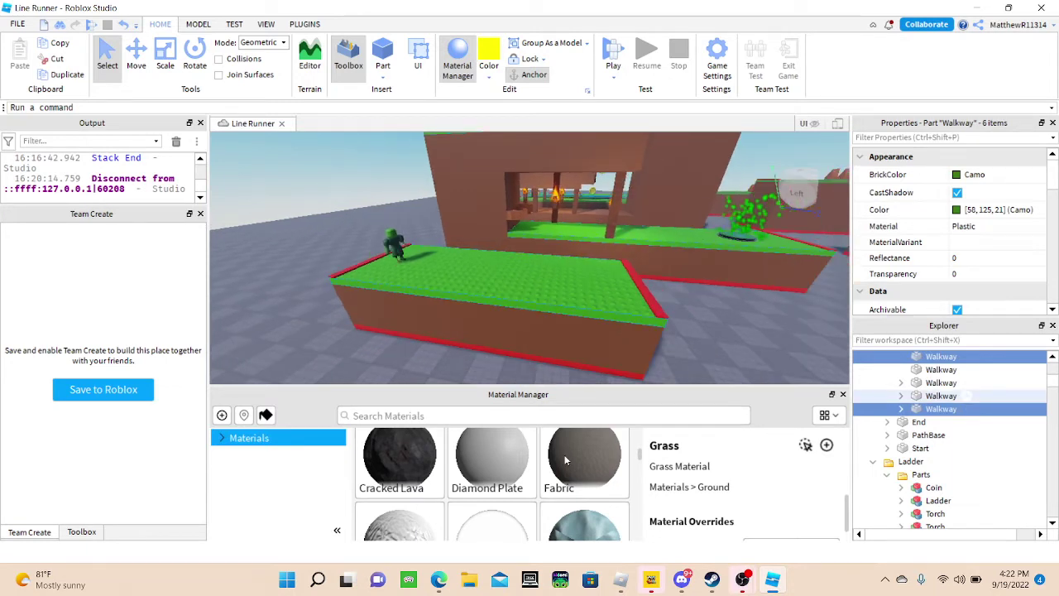
pyautogui.press('s')
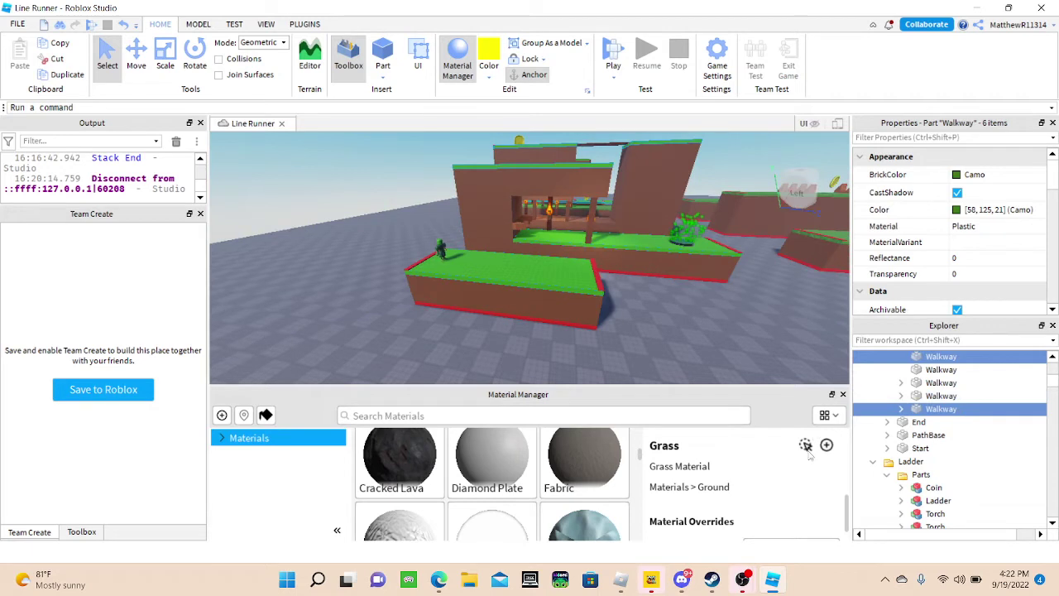
pyautogui.click(806, 446)
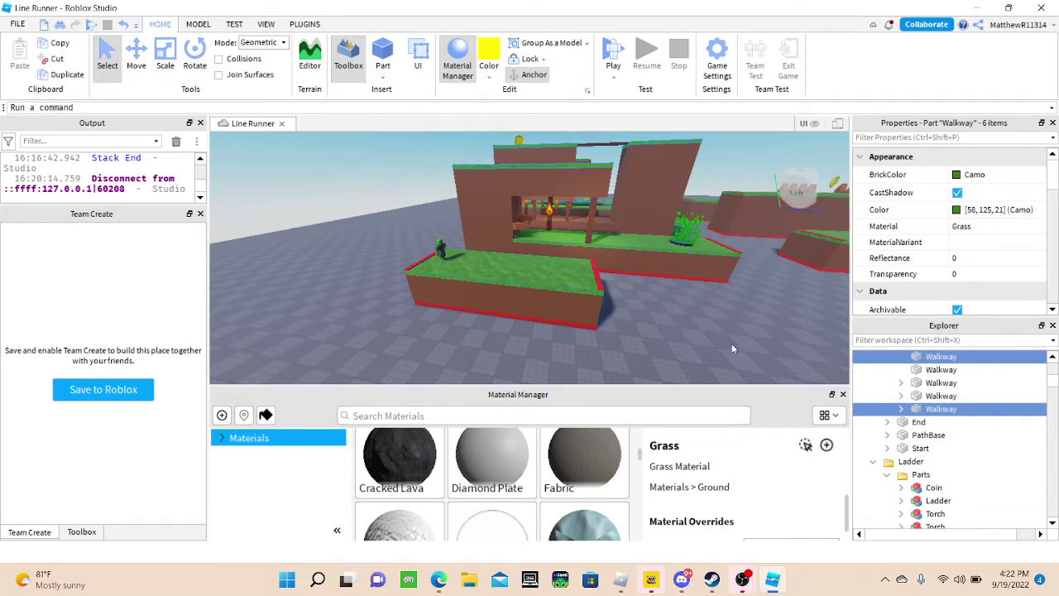
# - Clear the selection and select the two brown walkway blocks and the brown wedge beneath the sloped spikes section
pyautogui.moveTo(732, 343); pyautogui.dragTo(636, 226, button='right')
pyautogui.press('w')
pyautogui.press('w')
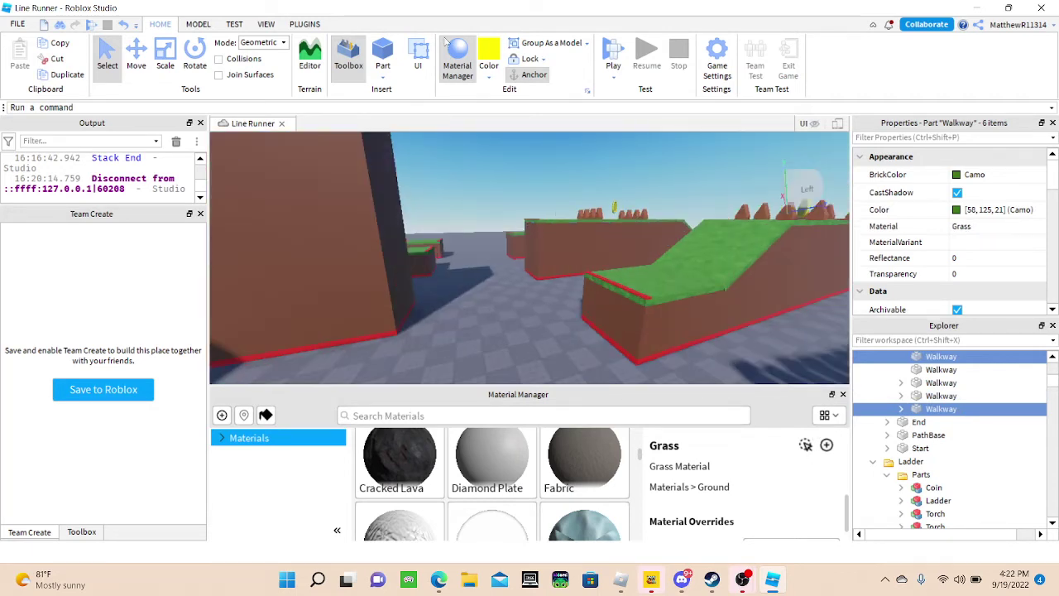
pyautogui.click(549, 285)
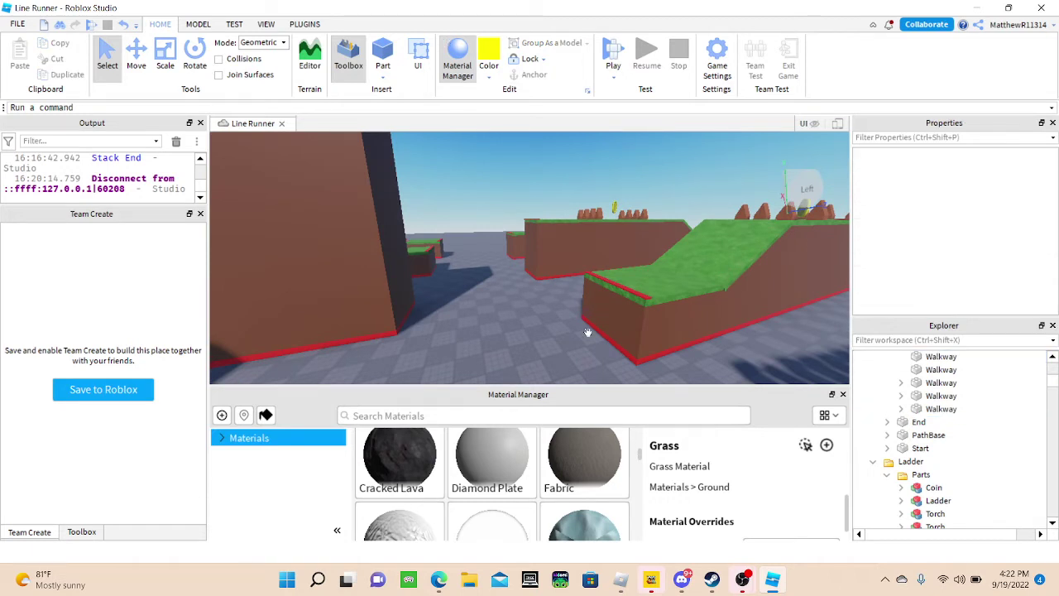
pyautogui.press('w')
pyautogui.moveTo(588, 332); pyautogui.dragTo(588, 332, button='right')
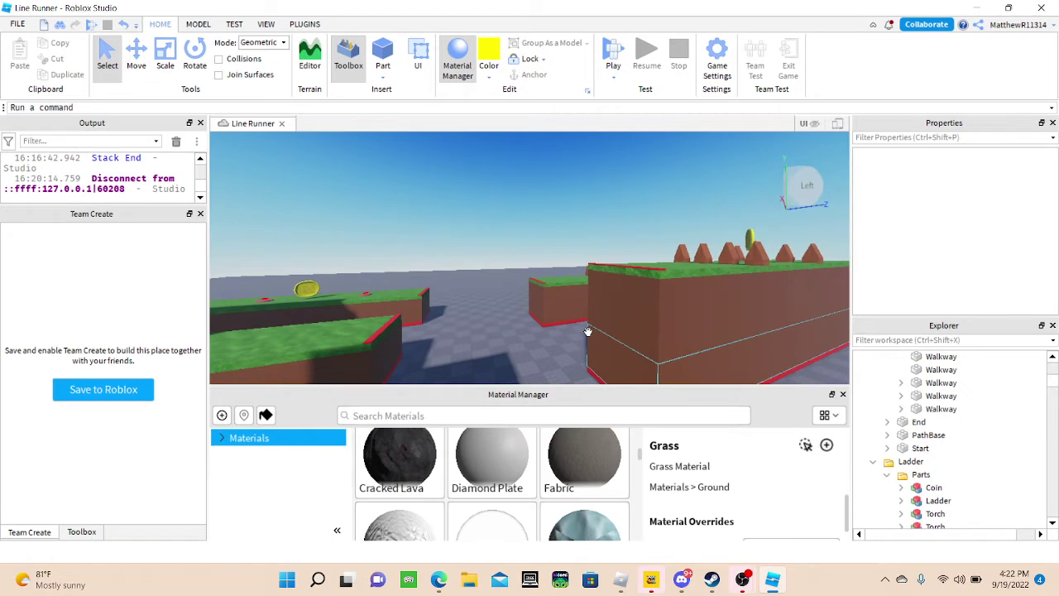
pyautogui.click(617, 321)
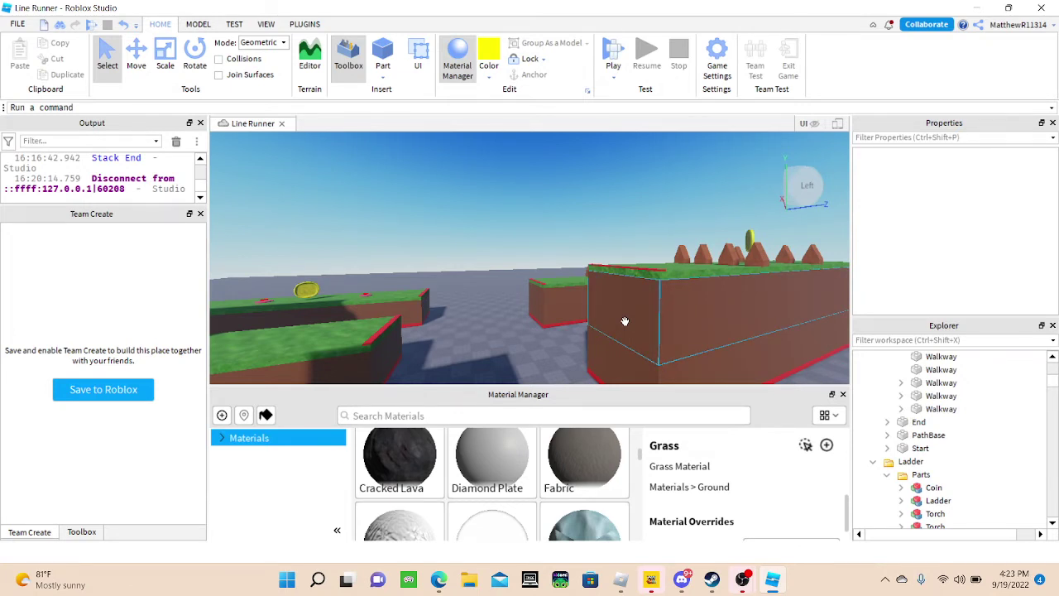
pyautogui.scroll(-1, 625, 321)
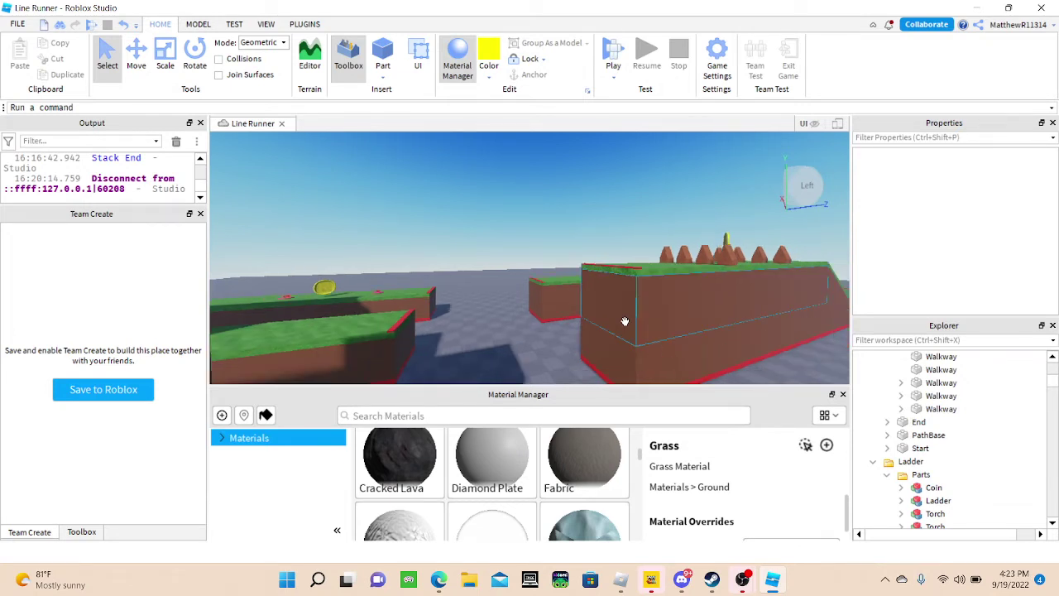
pyautogui.scroll(-1, 625, 321)
pyautogui.scroll(1, 605, 312)
pyautogui.click(605, 312)
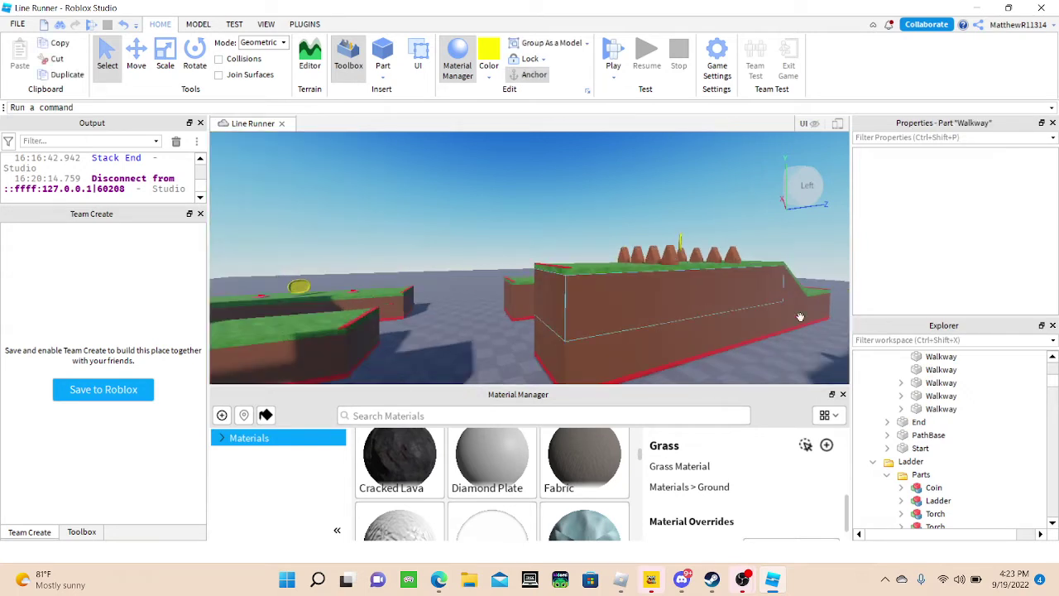
pyautogui.keyDown('ctrl'); pyautogui.click(794, 295); pyautogui.keyUp('ctrl')
pyautogui.keyDown('ctrl'); pyautogui.click(739, 329); pyautogui.keyUp('ctrl')
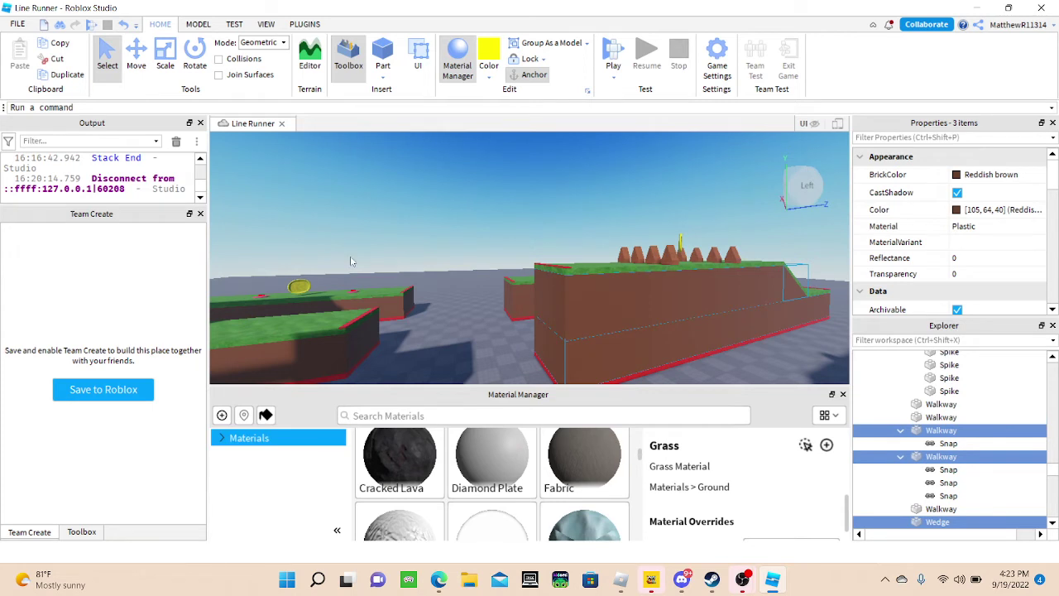
# - Add the three brown walkway blocks of the MineAndSpikes section to the selection
pyautogui.moveTo(509, 319); pyautogui.dragTo(515, 320, button='right')
pyautogui.press('w')
pyautogui.keyDown('ctrl'); pyautogui.click(535, 262); pyautogui.keyUp('ctrl')
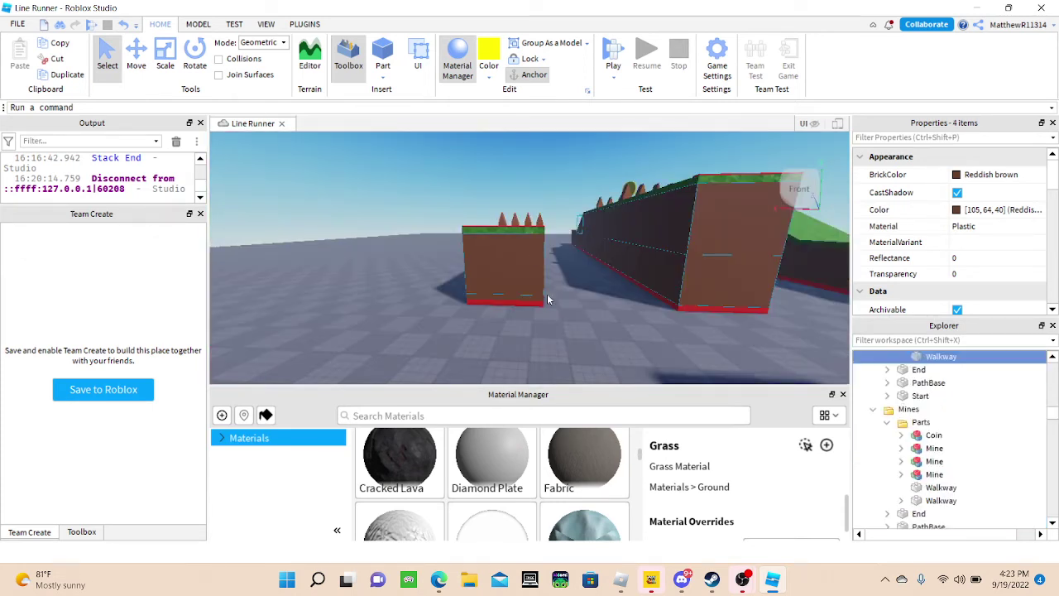
pyautogui.scroll(5, 498, 308)
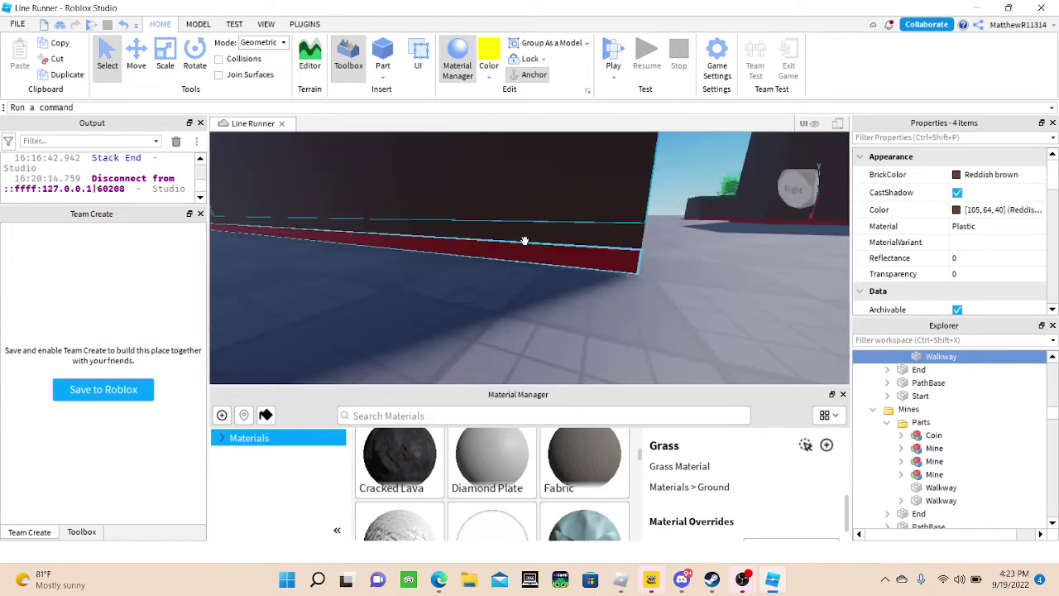
pyautogui.keyDown('ctrl'); pyautogui.click(561, 238); pyautogui.keyUp('ctrl')
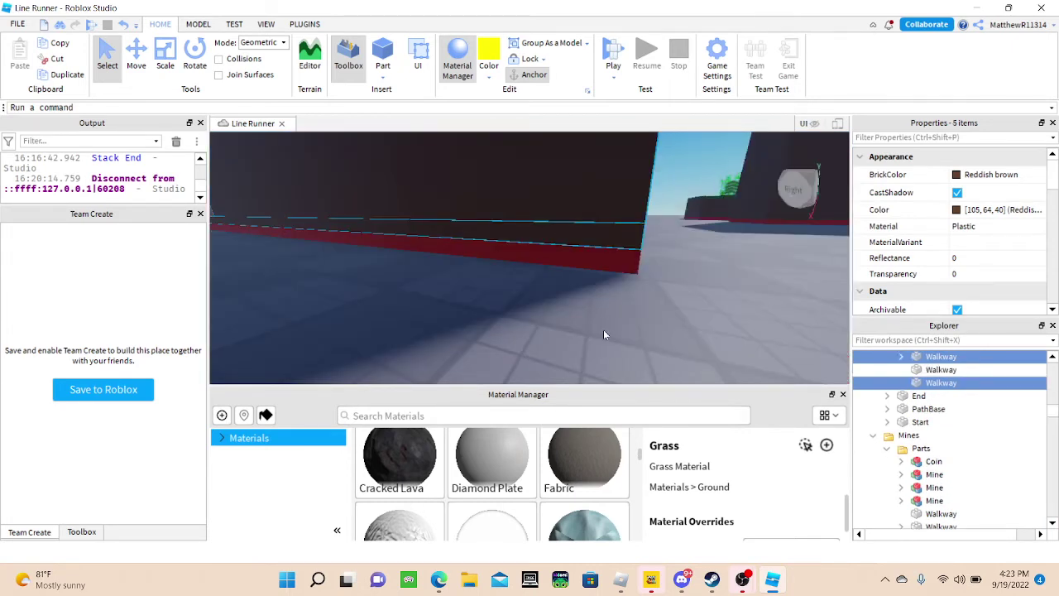
pyautogui.moveTo(603, 331); pyautogui.dragTo(538, 315, button='right')
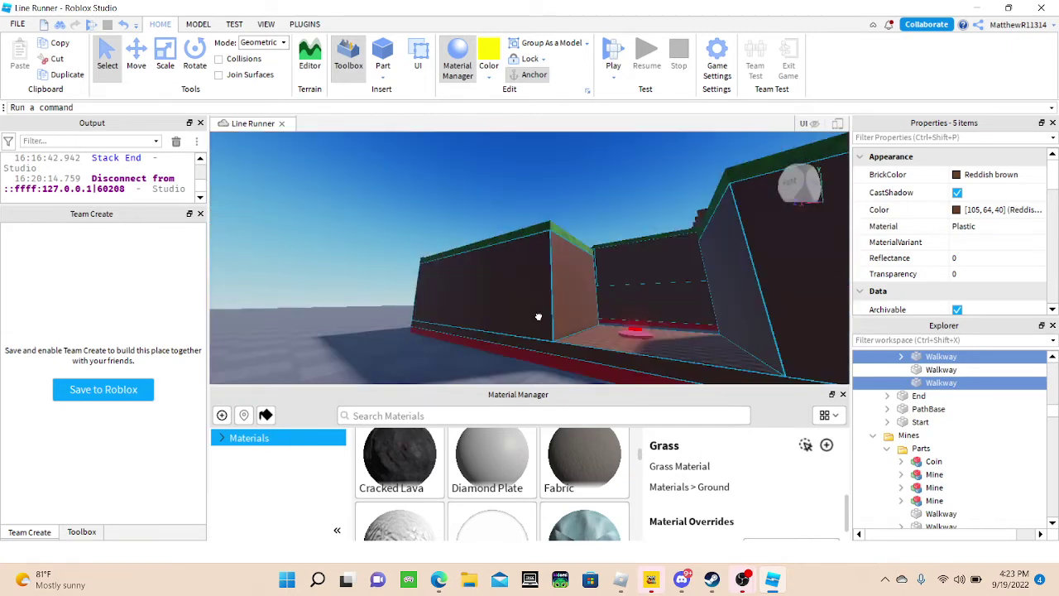
pyautogui.keyDown('ctrl'); pyautogui.click(542, 325); pyautogui.keyUp('ctrl')
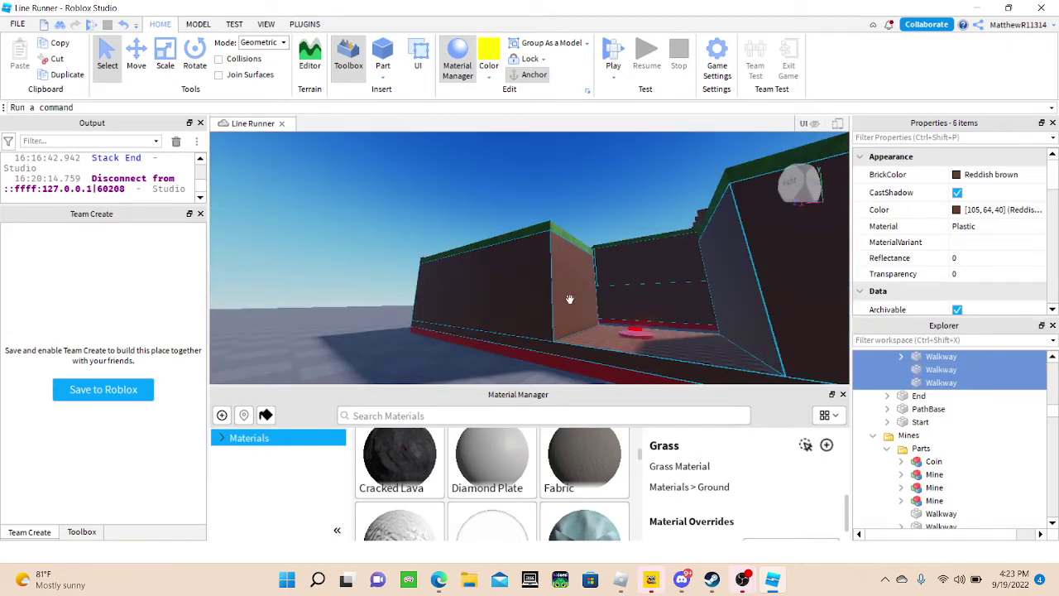
# - Find the Sand material in the material library and pick it
pyautogui.moveTo(569, 299); pyautogui.dragTo(571, 289, button='right')
pyautogui.scroll(2, 463, 476)
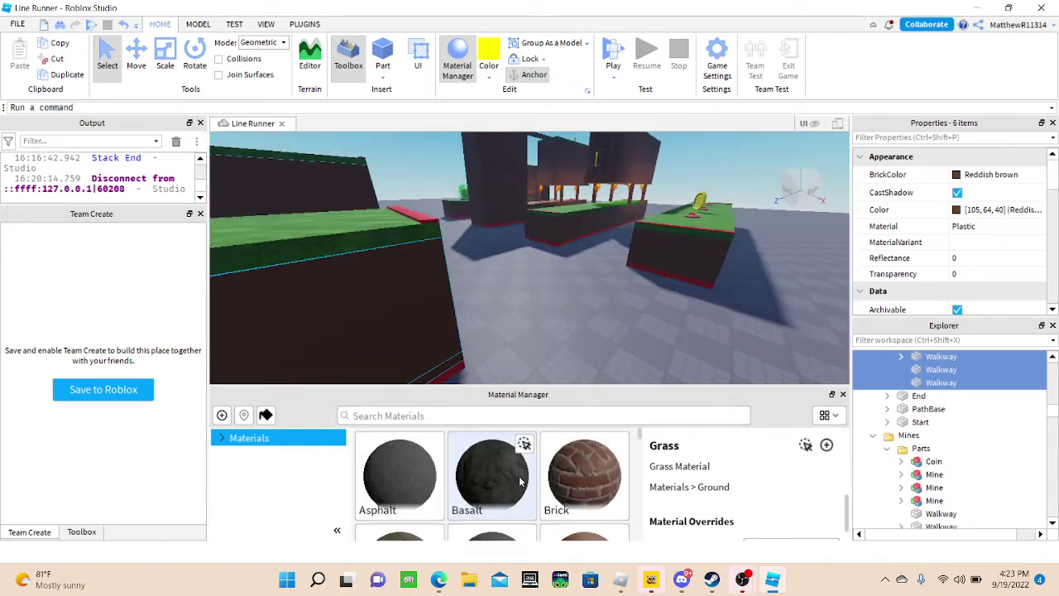
pyautogui.scroll(-4, 497, 478)
pyautogui.scroll(-2, 519, 483)
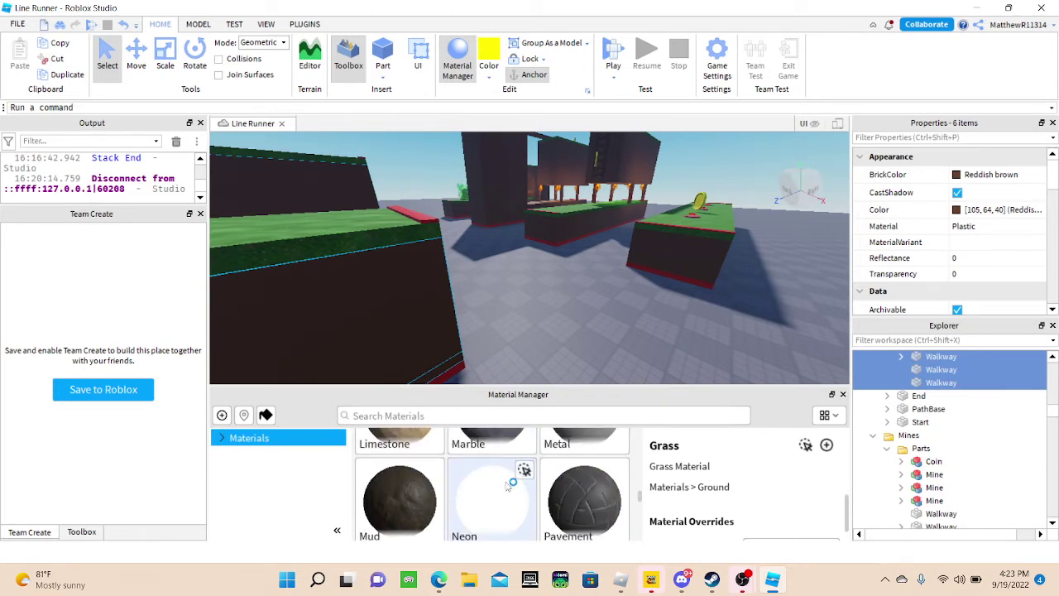
pyautogui.scroll(-1, 509, 486)
pyautogui.scroll(-2, 509, 487)
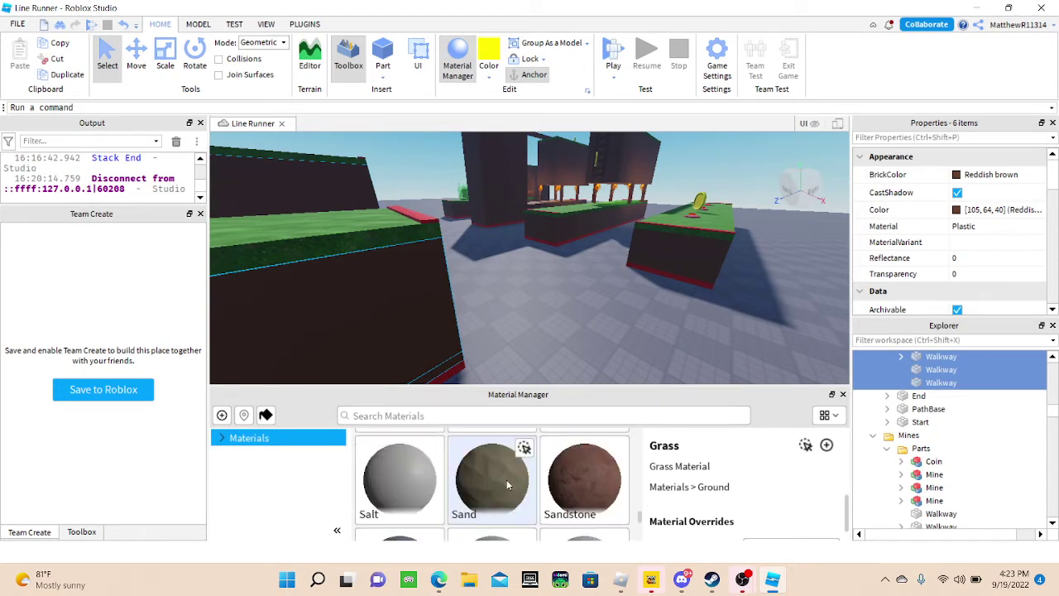
pyautogui.scroll(-1, 498, 479)
pyautogui.scroll(1, 498, 480)
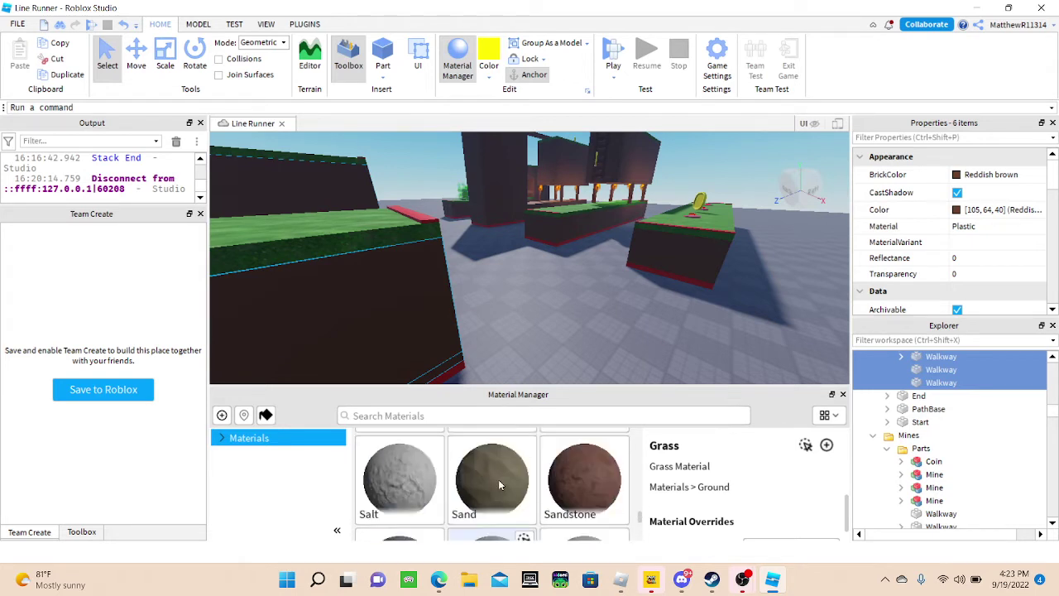
pyautogui.click(492, 480)
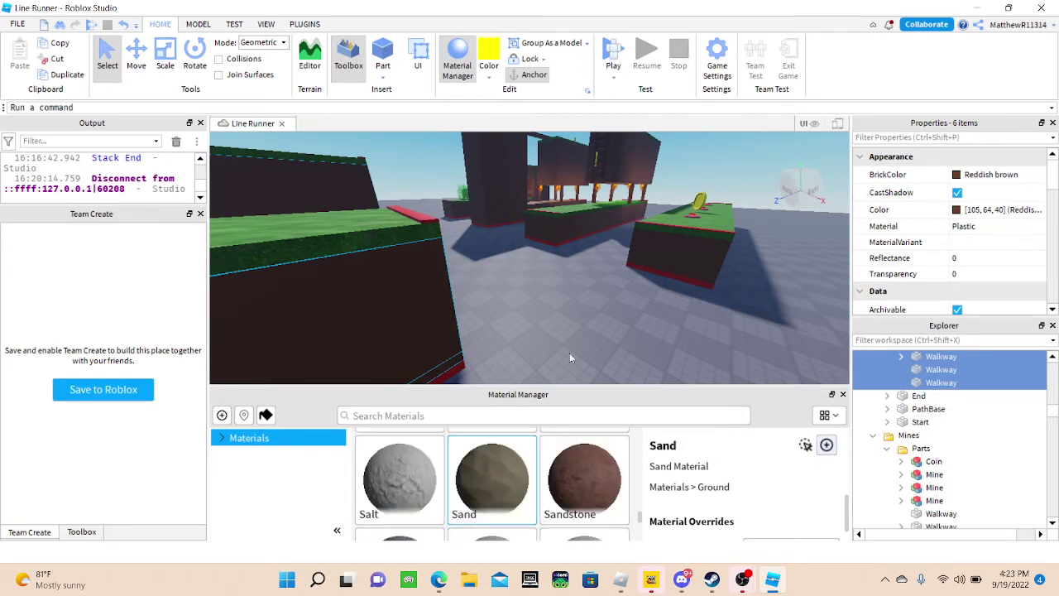
# - Select the two brown walkway blocks and the wedge of the SpikesGoingDown section and apply the Sand material to them
pyautogui.moveTo(570, 354); pyautogui.dragTo(580, 345, button='right')
pyautogui.press('w')
pyautogui.moveTo(580, 345); pyautogui.dragTo(580, 345, button='right')
pyautogui.press('w')
pyautogui.click(609, 301)
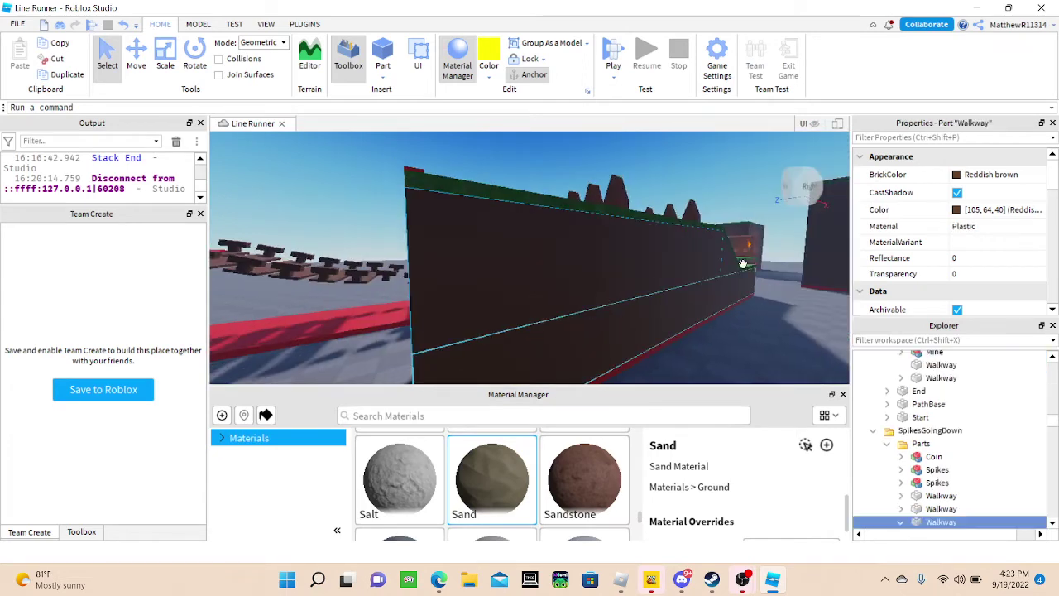
pyautogui.keyDown('ctrl'); pyautogui.click(729, 262); pyautogui.keyUp('ctrl')
pyautogui.keyDown('ctrl'); pyautogui.click(652, 313); pyautogui.keyUp('ctrl')
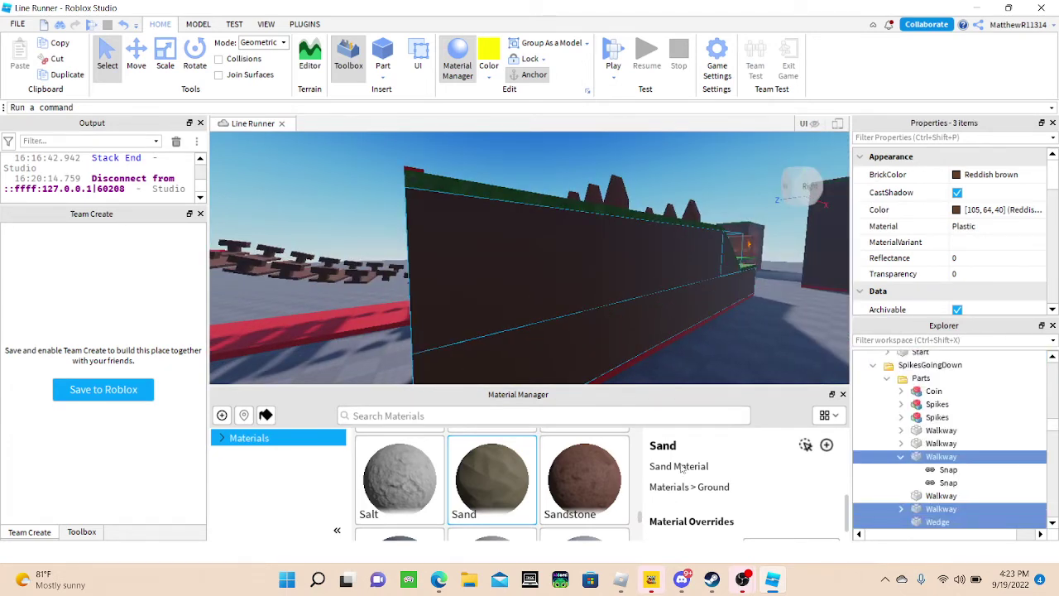
pyautogui.click(806, 444)
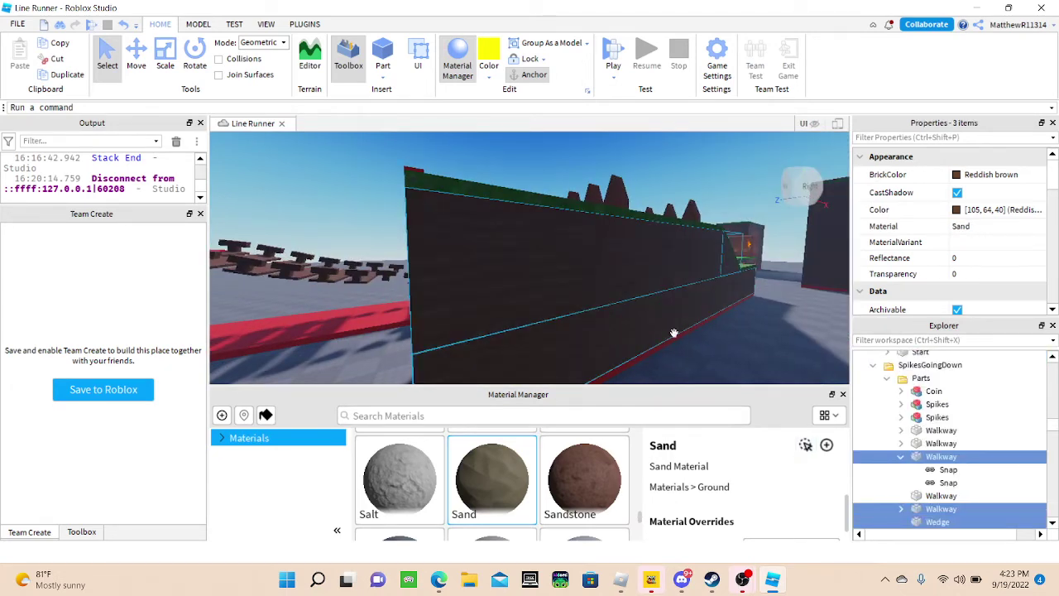
# - Clear the selection and select the three large brown walkway blocks of the trapdoor section
pyautogui.moveTo(674, 332); pyautogui.dragTo(598, 309, button='right')
pyautogui.click(604, 296)
pyautogui.moveTo(588, 250); pyautogui.dragTo(591, 253, button='right')
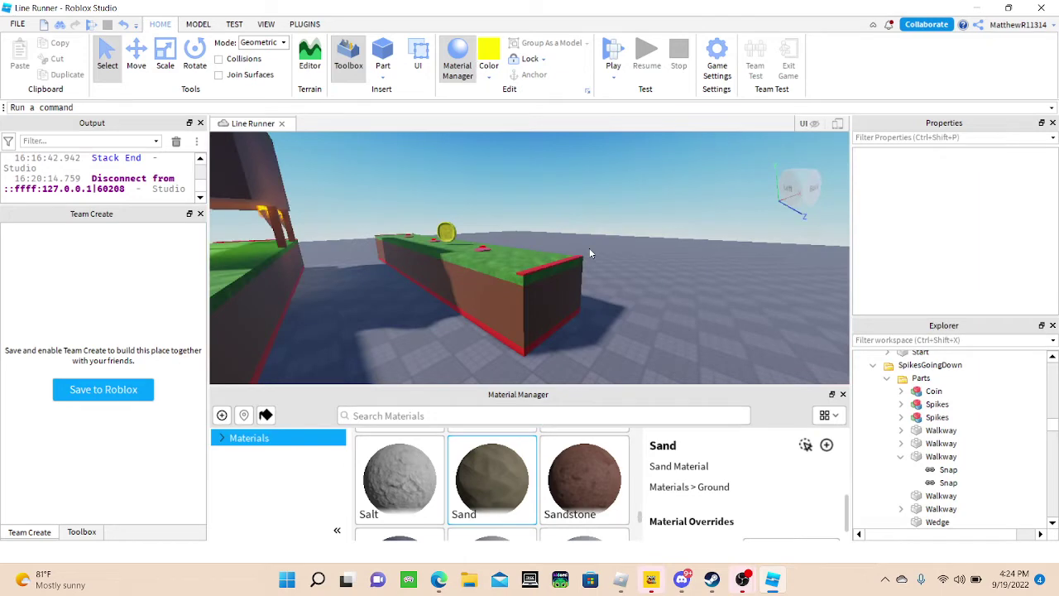
pyautogui.press('w')
pyautogui.press('a')
pyautogui.click(571, 310)
pyautogui.moveTo(571, 310); pyautogui.dragTo(488, 279, button='right')
pyautogui.press('w')
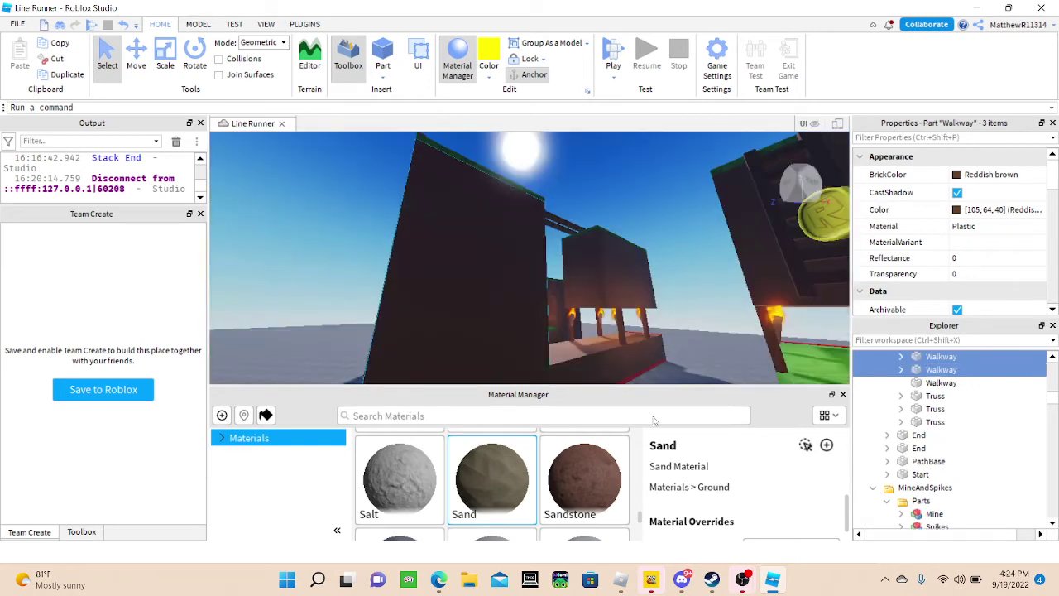
pyautogui.click(623, 320)
pyautogui.keyDown('ctrl'); pyautogui.click(616, 271); pyautogui.keyUp('ctrl')
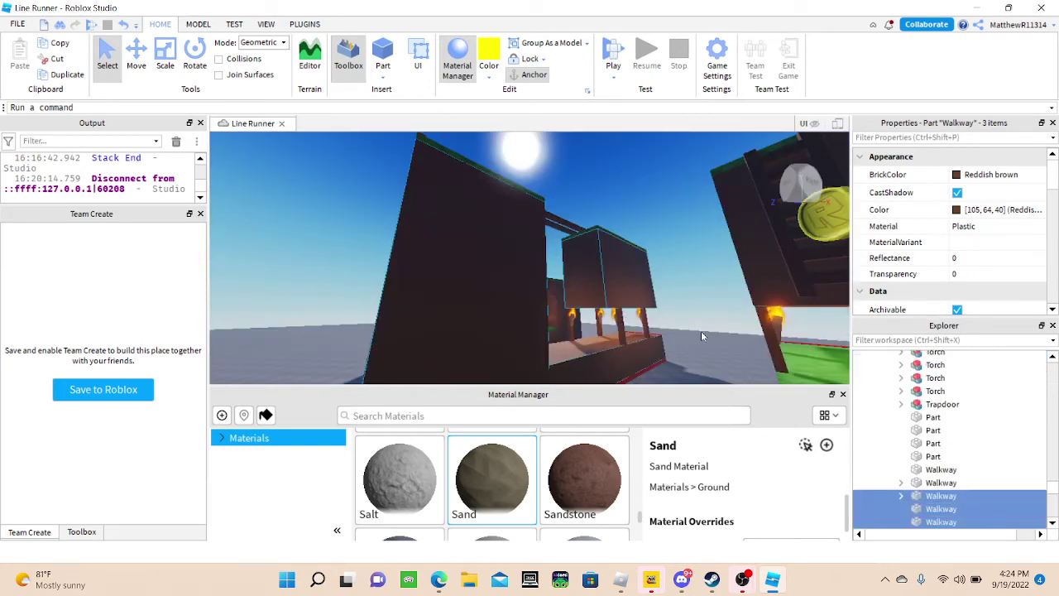
# - Add the brown walkway blocks of the mines and ladder sections to the selection and apply the Sand material to all of them
pyautogui.moveTo(701, 331); pyautogui.dragTo(701, 331, button='right')
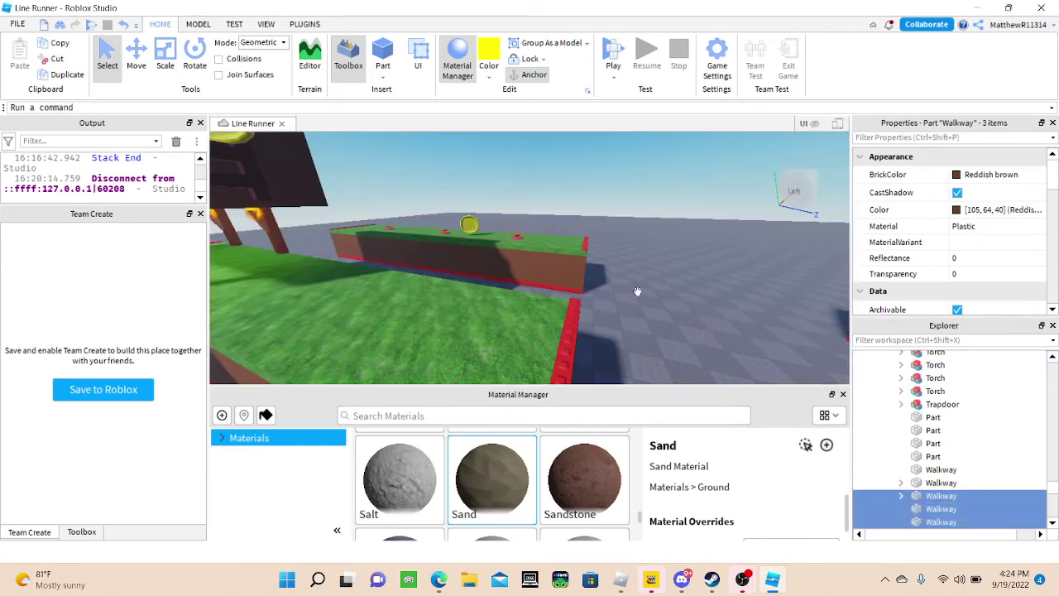
pyautogui.moveTo(636, 291); pyautogui.dragTo(632, 289, button='right')
pyautogui.keyDown('ctrl'); pyautogui.click(392, 276); pyautogui.keyUp('ctrl')
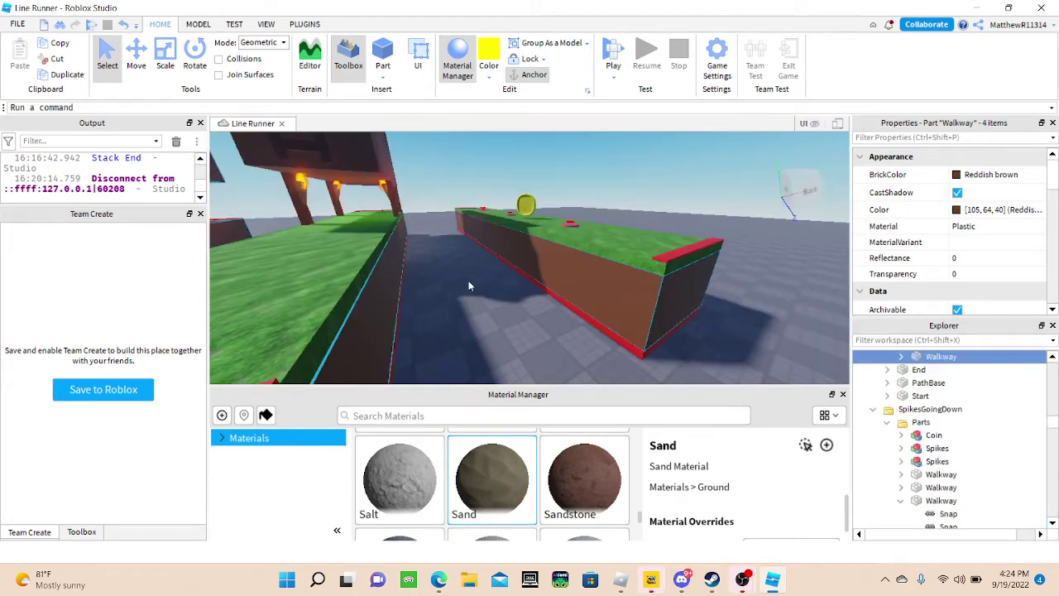
pyautogui.moveTo(469, 281); pyautogui.dragTo(468, 280, button='right')
pyautogui.keyDown('ctrl'); pyautogui.click(526, 256); pyautogui.keyUp('ctrl')
pyautogui.keyDown('ctrl'); pyautogui.click(526, 256); pyautogui.keyUp('ctrl')
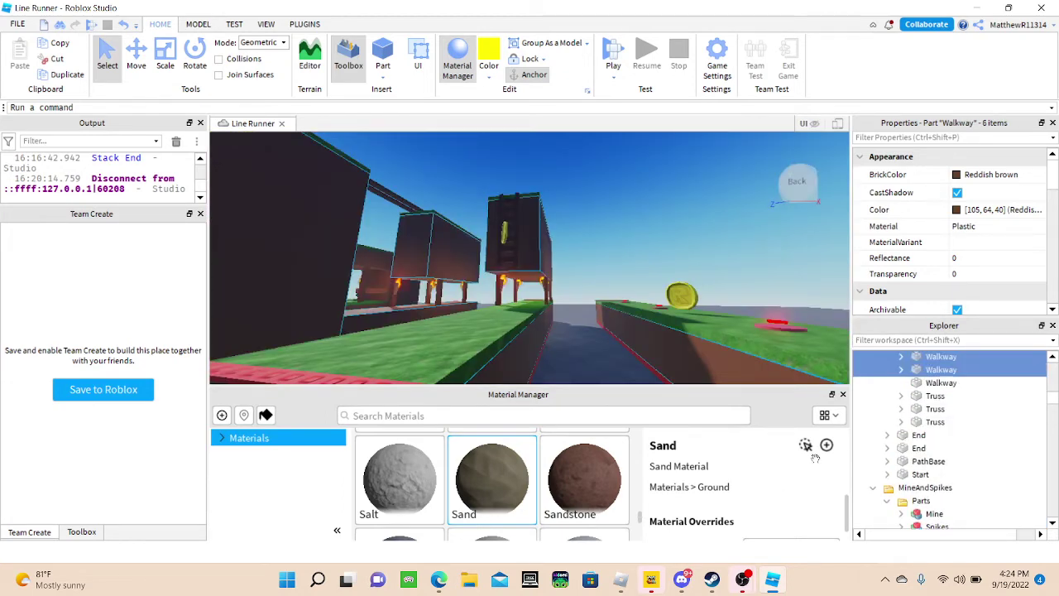
pyautogui.click(805, 447)
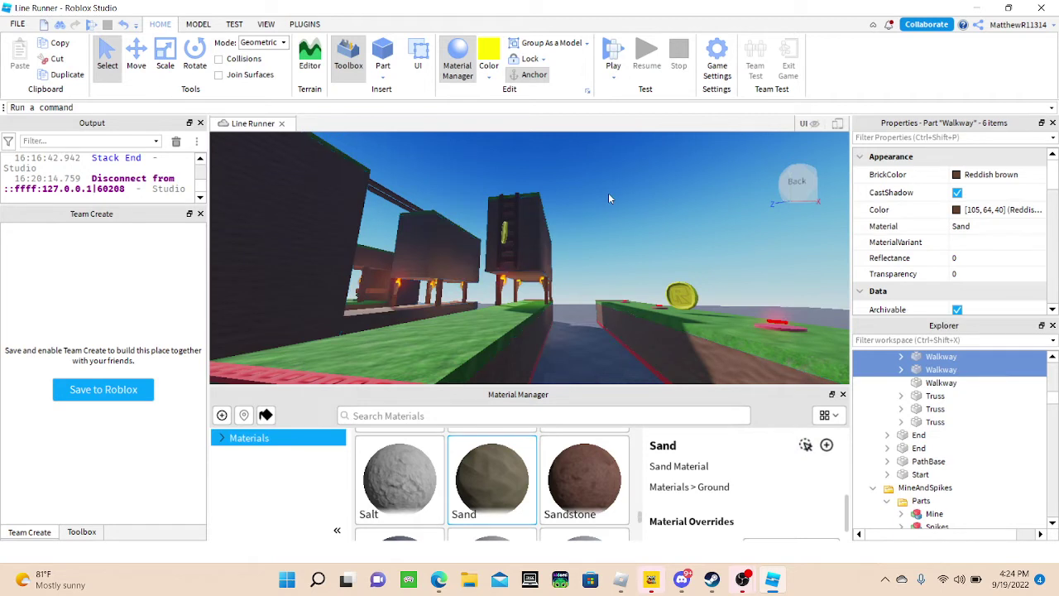
pyautogui.click(609, 199)
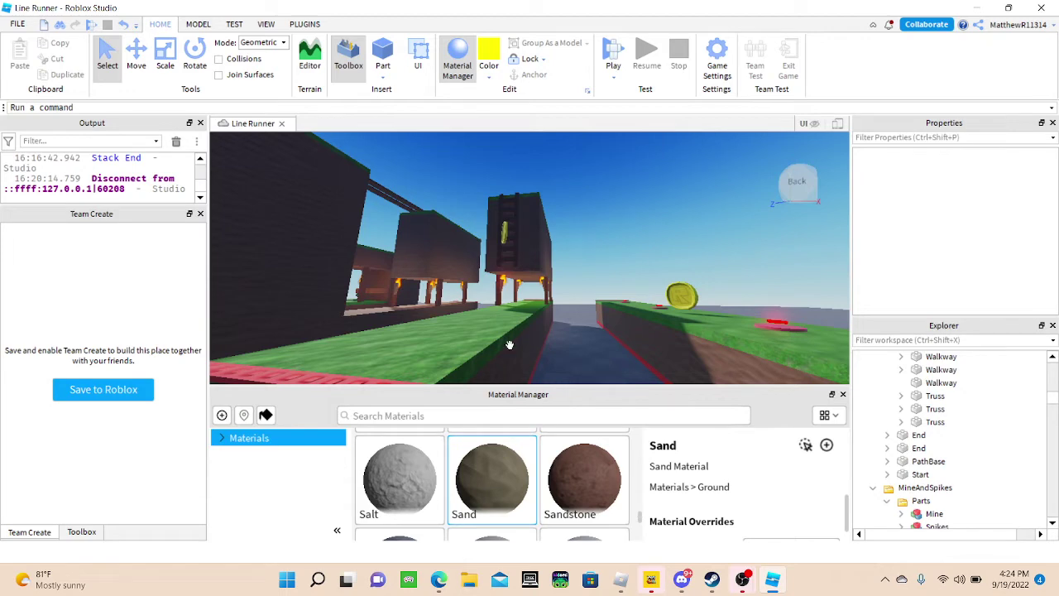
# - Select the overhead, upright and bottom brown walkway blocks of the torch-lit JumpPad section
pyautogui.press('w')
pyautogui.moveTo(563, 340); pyautogui.dragTo(544, 353, button='right')
pyautogui.moveTo(593, 276); pyautogui.dragTo(620, 269, button='right')
pyautogui.press('w')
pyautogui.press('w')
pyautogui.click(637, 233)
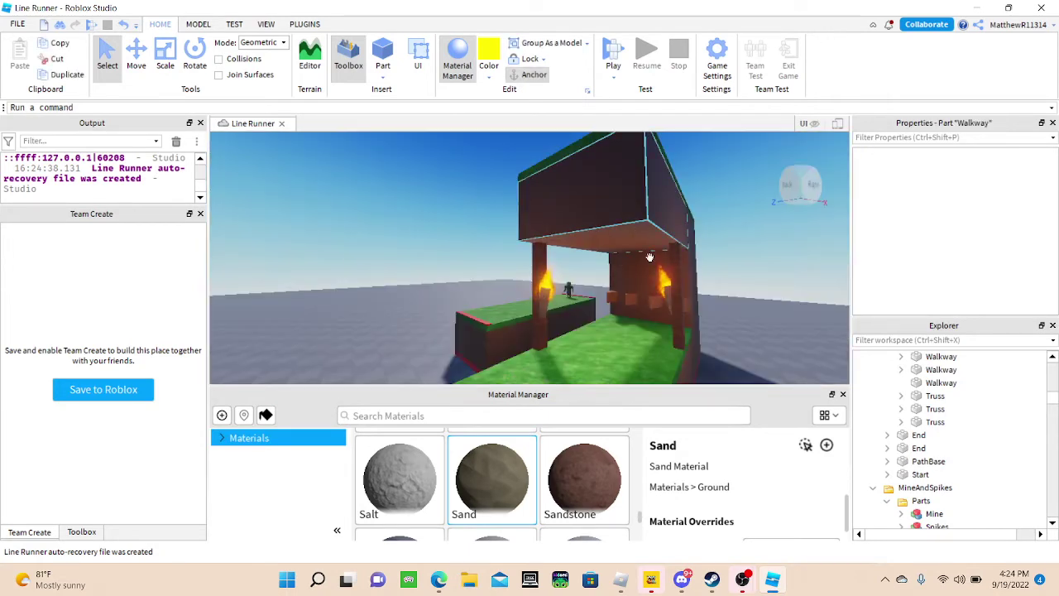
pyautogui.moveTo(643, 307); pyautogui.dragTo(667, 311, button='right')
pyautogui.press('d')
pyautogui.keyDown('ctrl'); pyautogui.click(632, 301); pyautogui.keyUp('ctrl')
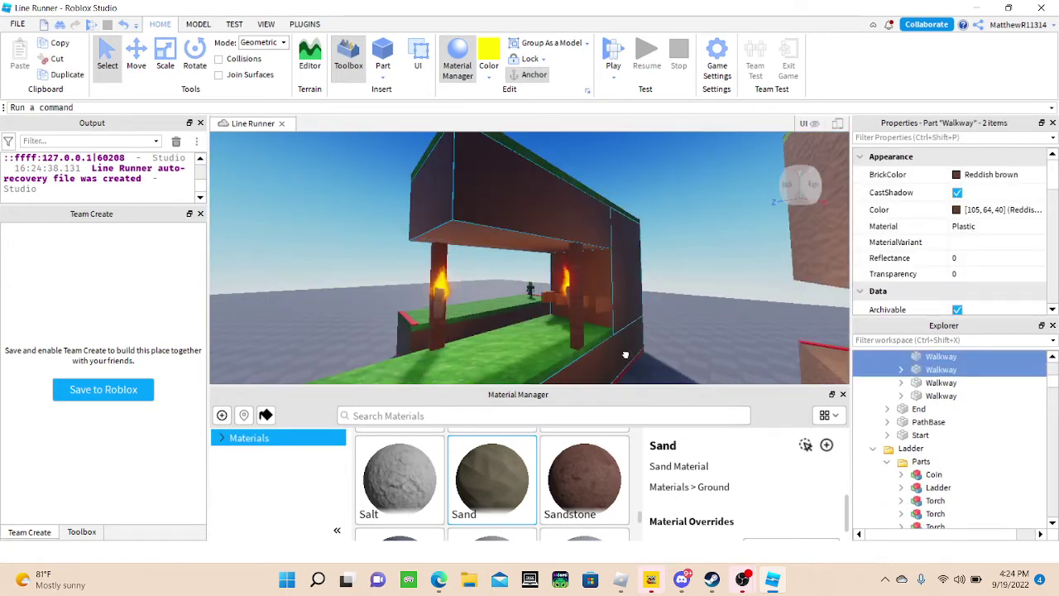
pyautogui.keyDown('ctrl'); pyautogui.click(626, 354); pyautogui.keyUp('ctrl')
# - Add the brown walkway block of the Zombie section to the selection and apply the Sand material to the selected blocks
pyautogui.press('w')
pyautogui.moveTo(643, 293)
pyautogui.mouseDown(button='right')
pyautogui.moveTo(700, 307)
pyautogui.moveTo(644, 295)
pyautogui.mouseUp(button='right')
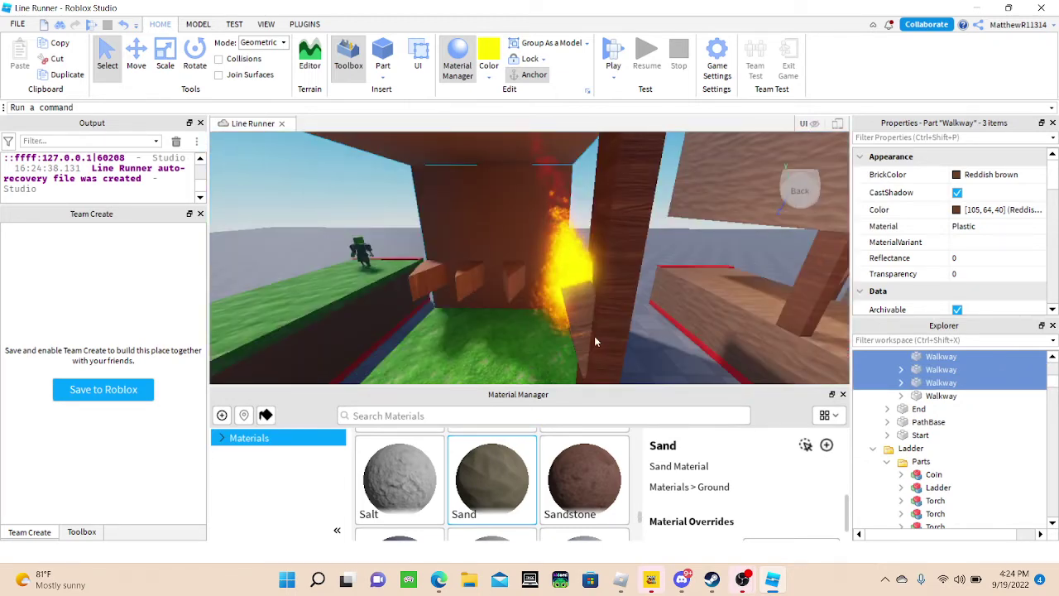
pyautogui.scroll(-3, 595, 336)
pyautogui.press('d')
pyautogui.moveTo(590, 332); pyautogui.dragTo(544, 370, button='right')
pyautogui.keyDown('ctrl'); pyautogui.click(471, 317); pyautogui.keyUp('ctrl')
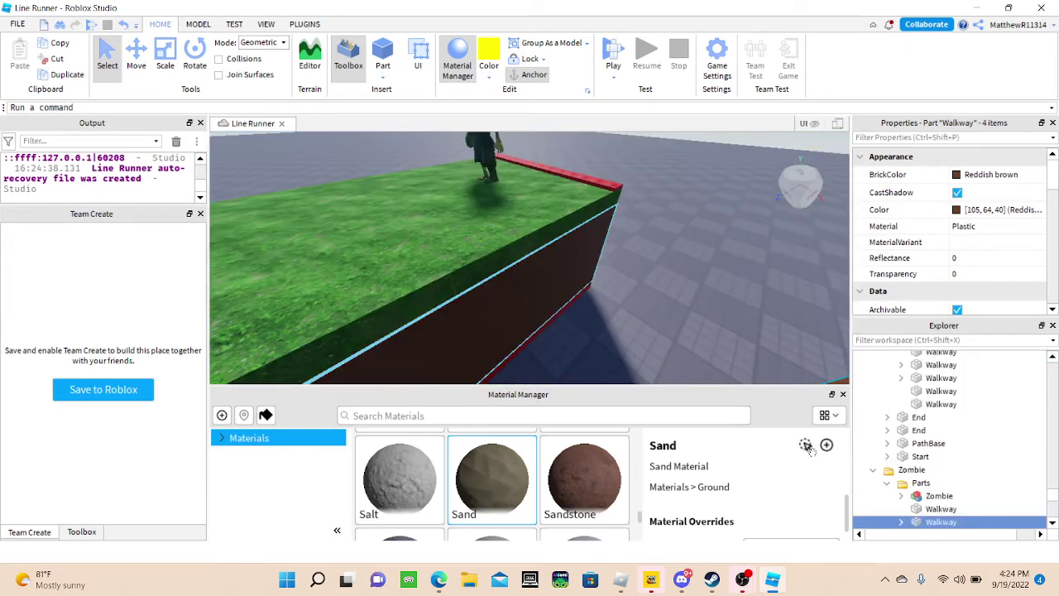
pyautogui.moveTo(723, 303); pyautogui.dragTo(712, 307, button='right')
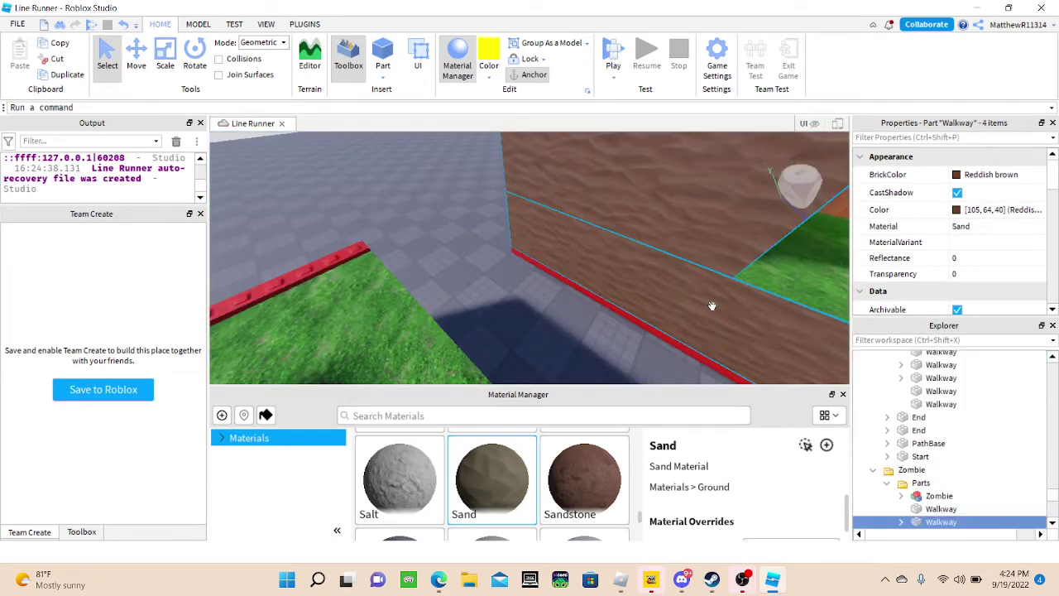
pyautogui.scroll(-10, 712, 305)
pyautogui.scroll(-5, 712, 303)
pyautogui.click(649, 326)
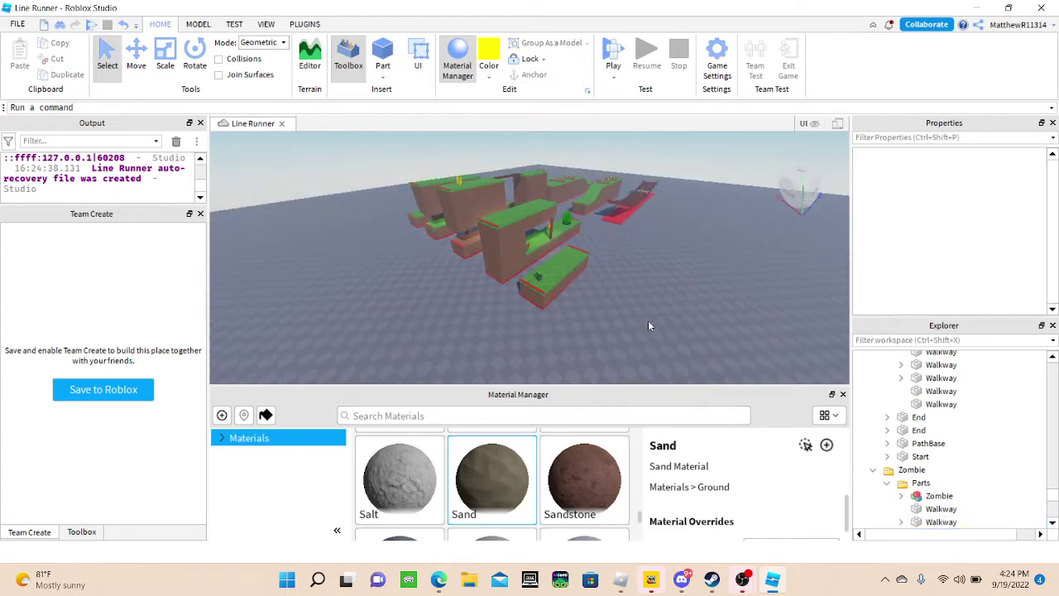
# - Select the transparent Walkway part above the red base of the plank bridge section and apply the Sandstone material to it
pyautogui.scroll(10, 556, 250)
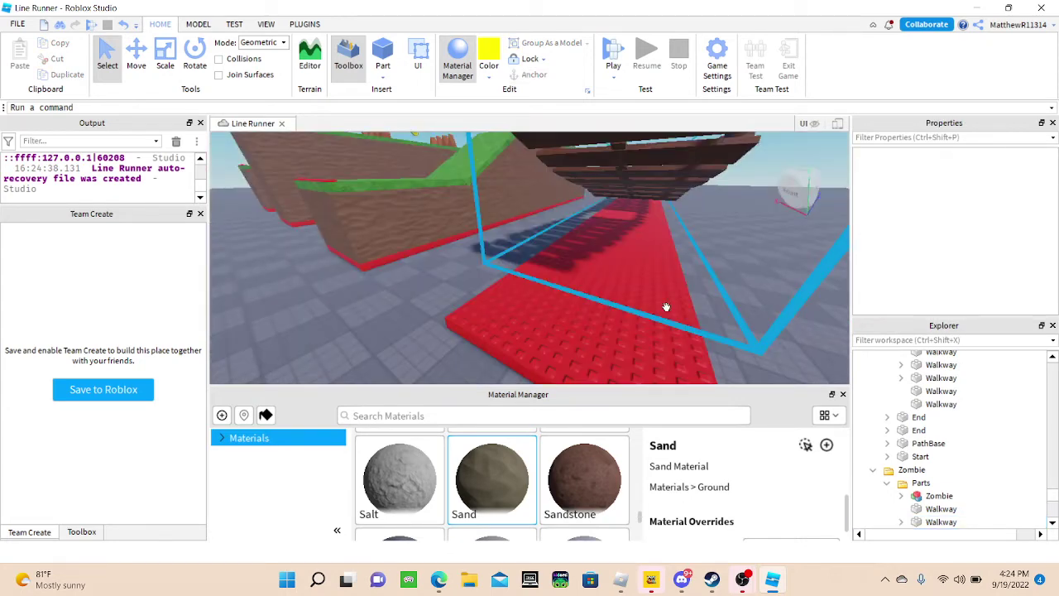
pyautogui.moveTo(666, 307); pyautogui.dragTo(667, 307, button='right')
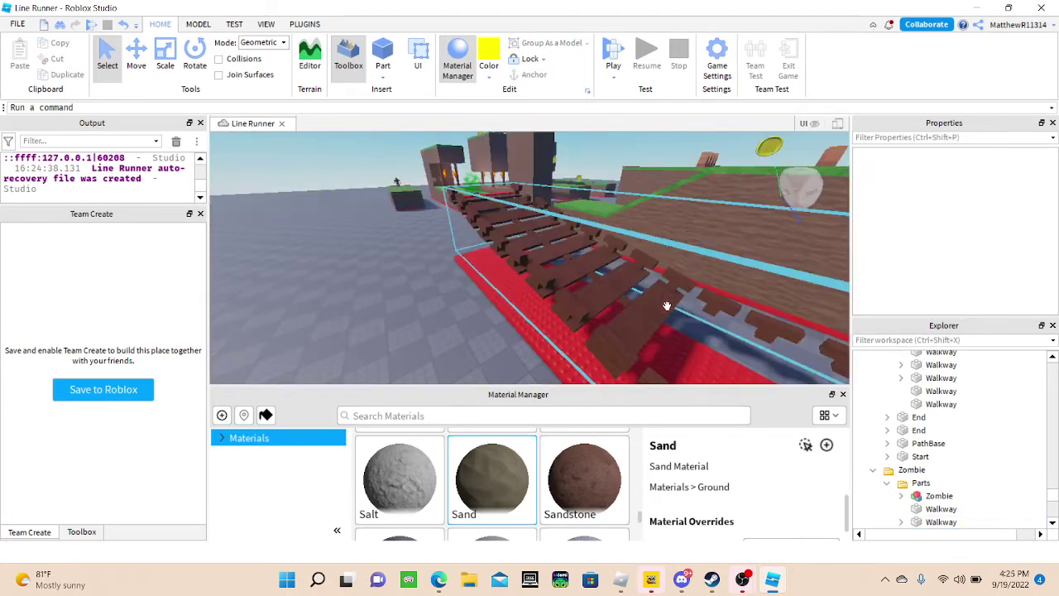
pyautogui.scroll(5, 667, 306)
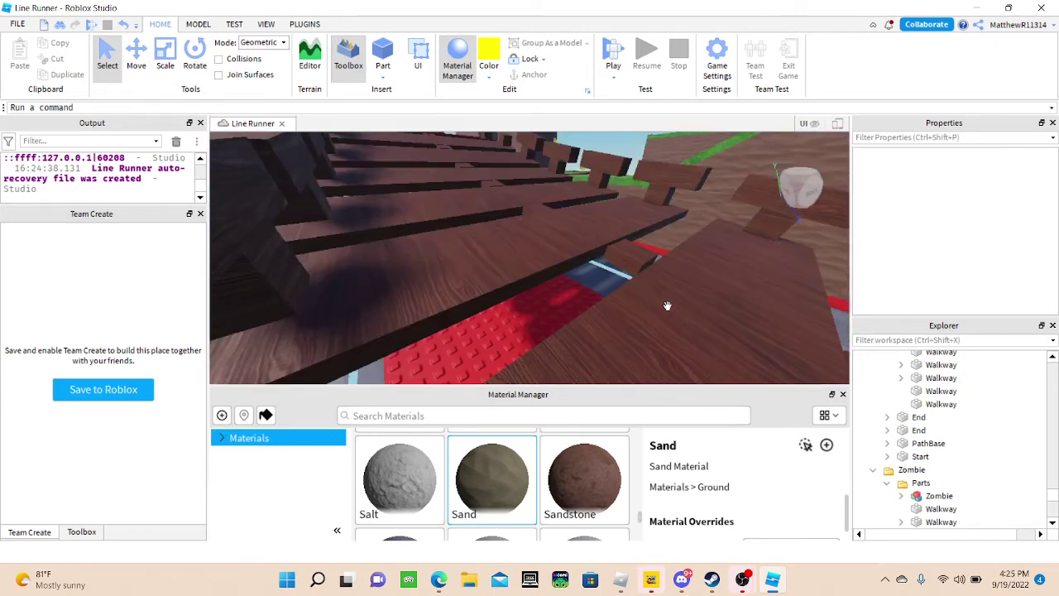
pyautogui.scroll(5, 667, 305)
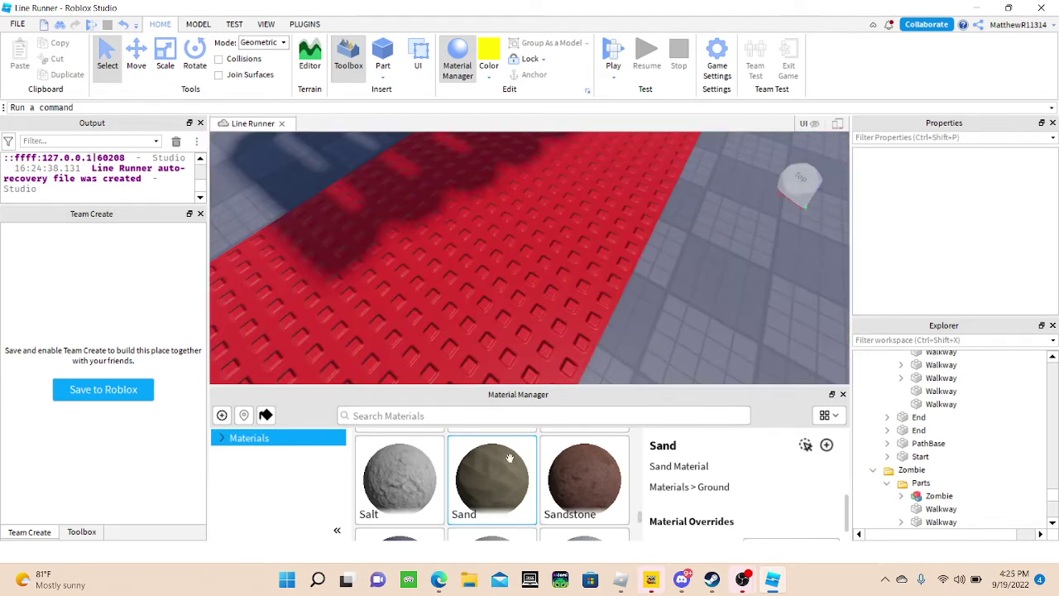
pyautogui.click(547, 325)
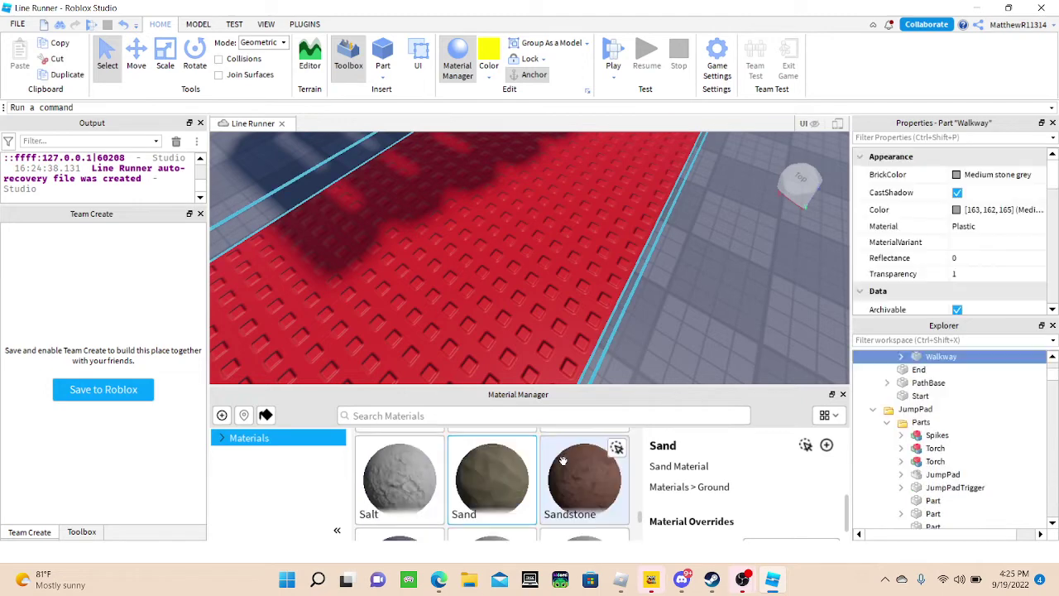
pyautogui.click(562, 460)
pyautogui.click(806, 445)
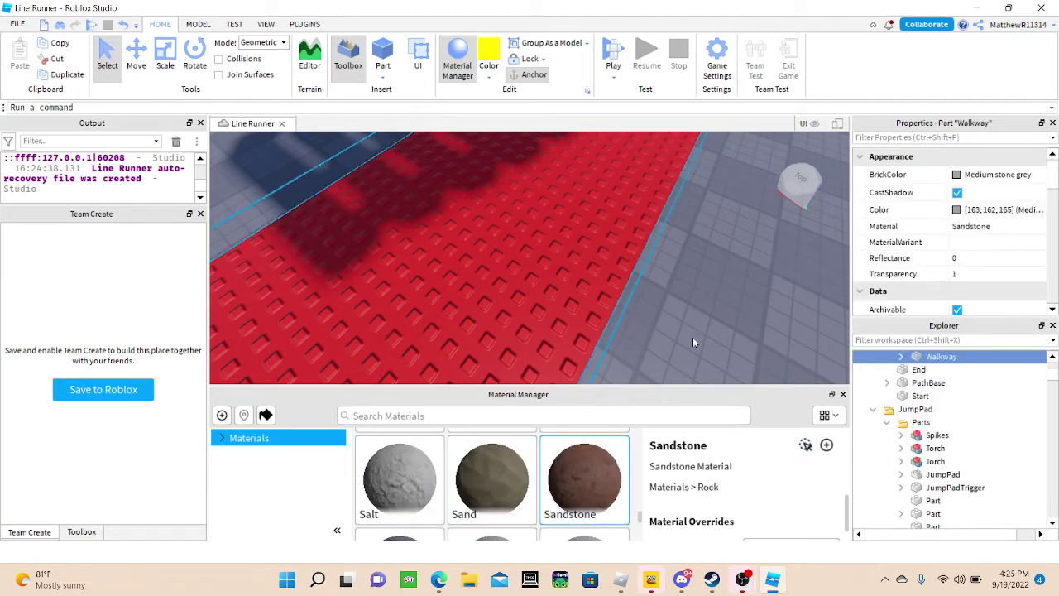
pyautogui.moveTo(717, 322); pyautogui.dragTo(717, 322, button='right')
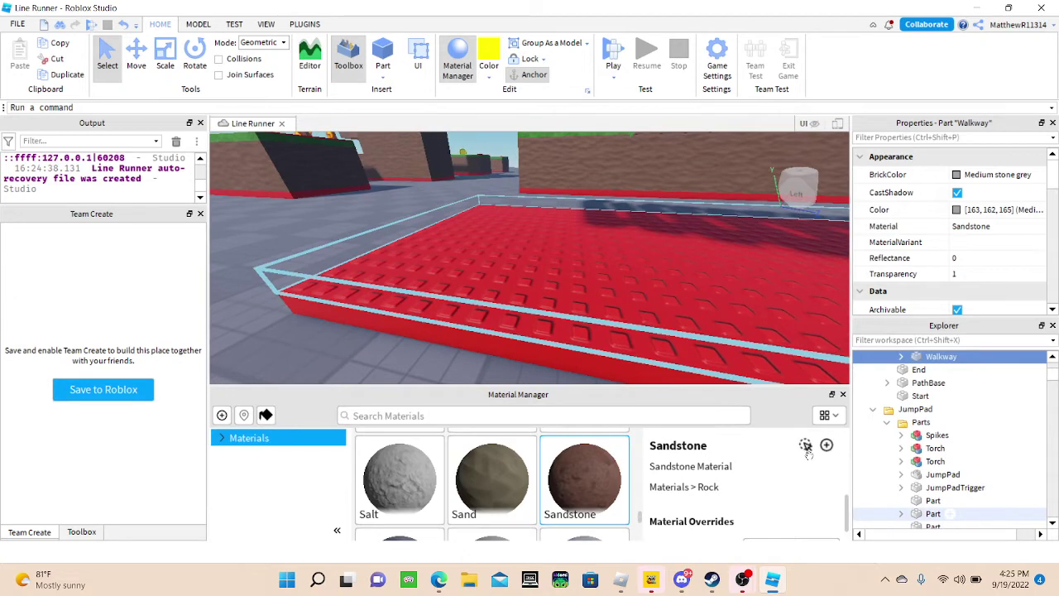
pyautogui.click(805, 445)
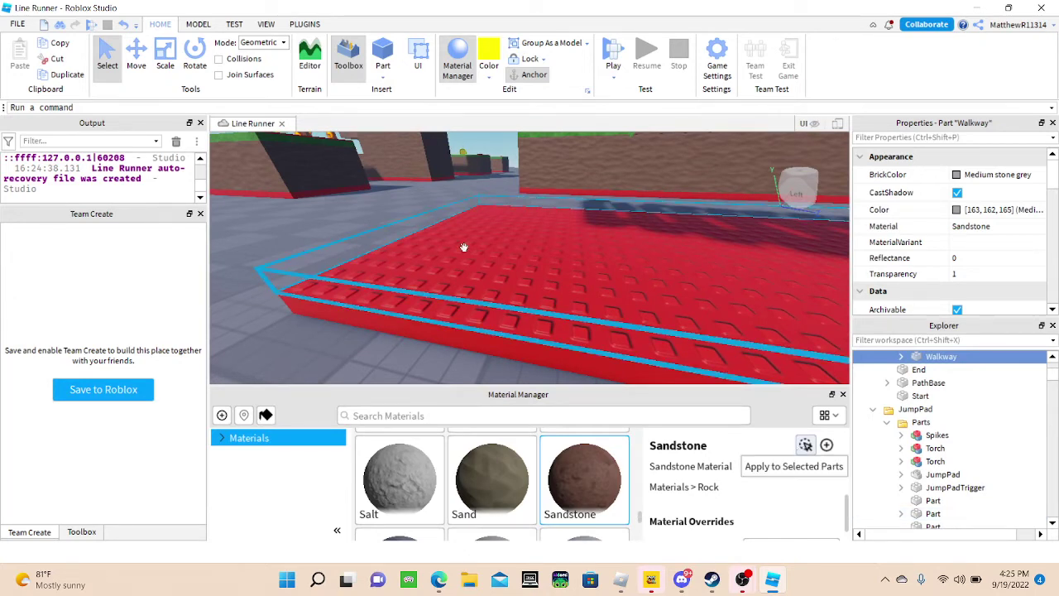
# - Select the red PathBase beneath the plank bridge and apply the Sandstone material to it
pyautogui.click(358, 346)
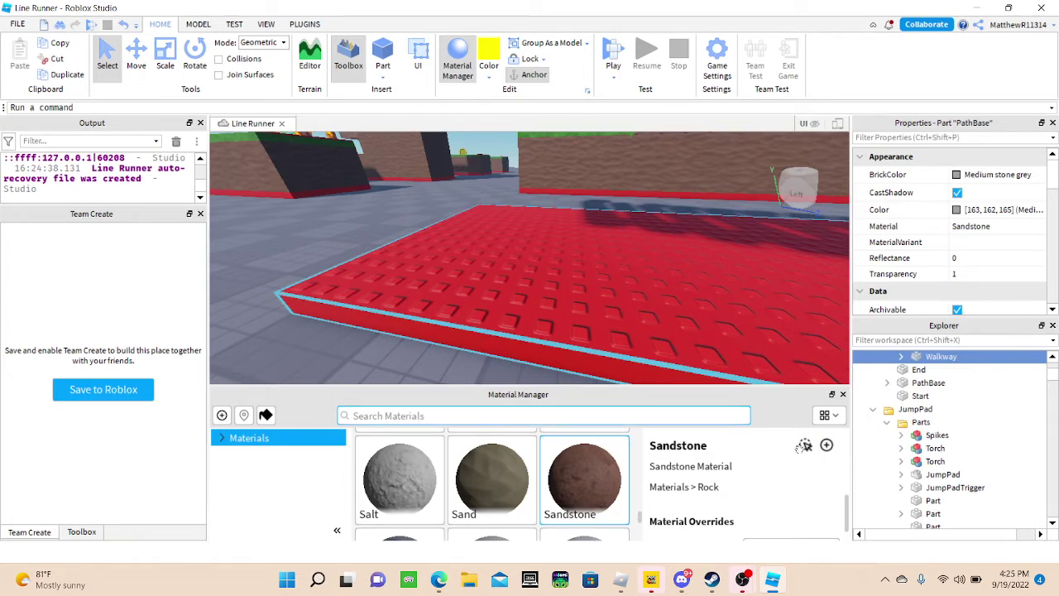
pyautogui.click(805, 446)
pyautogui.scroll(5, 579, 356)
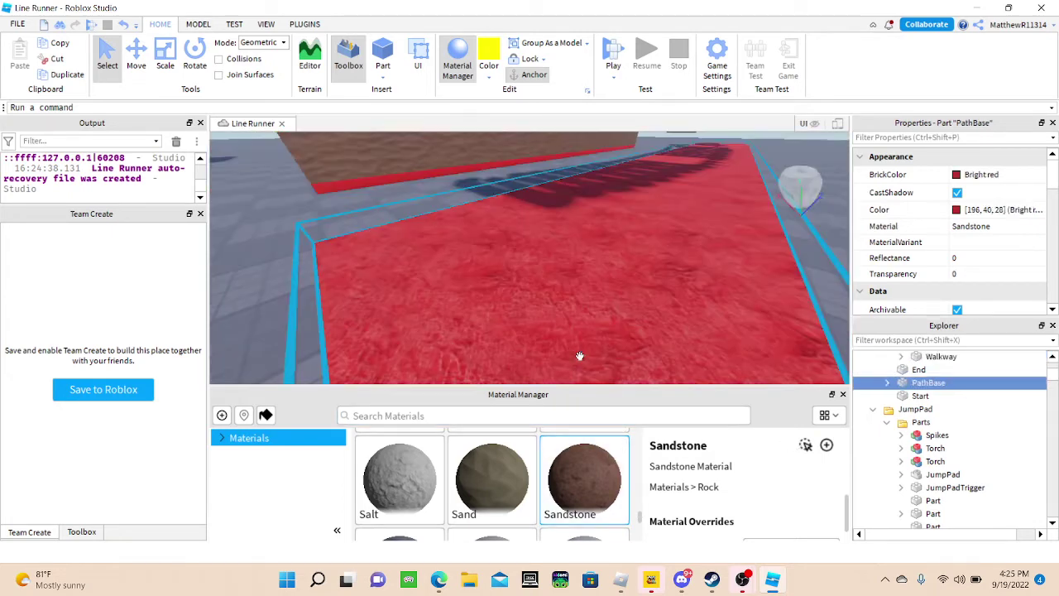
pyautogui.scroll(-5, 579, 356)
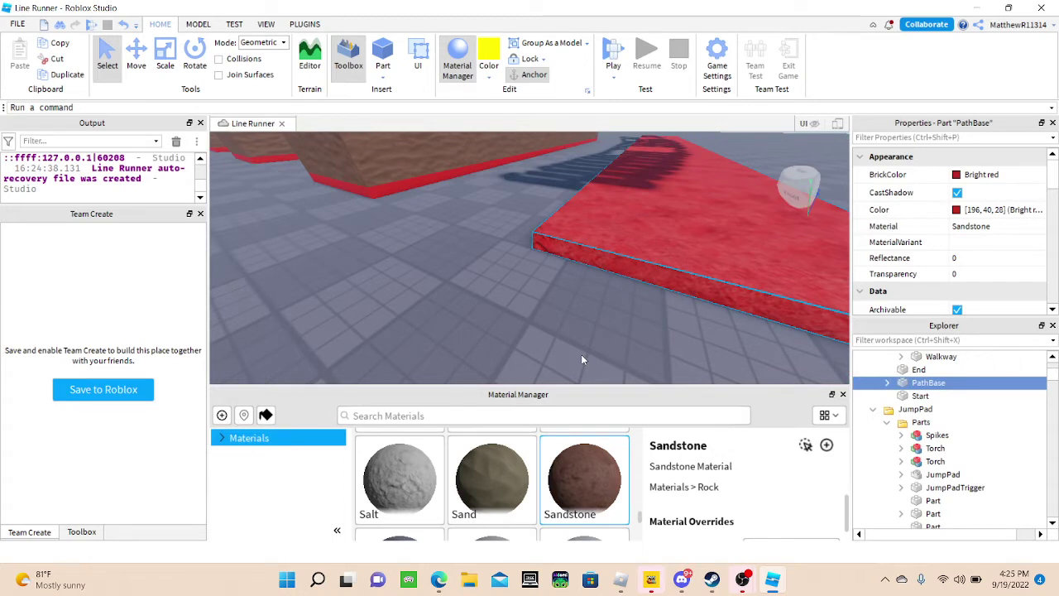
pyautogui.moveTo(581, 355); pyautogui.dragTo(586, 346, button='right')
# - Apply the Mud material to the red PathBase beneath the plank bridge and close the Material Manager
pyautogui.scroll(3, 489, 488)
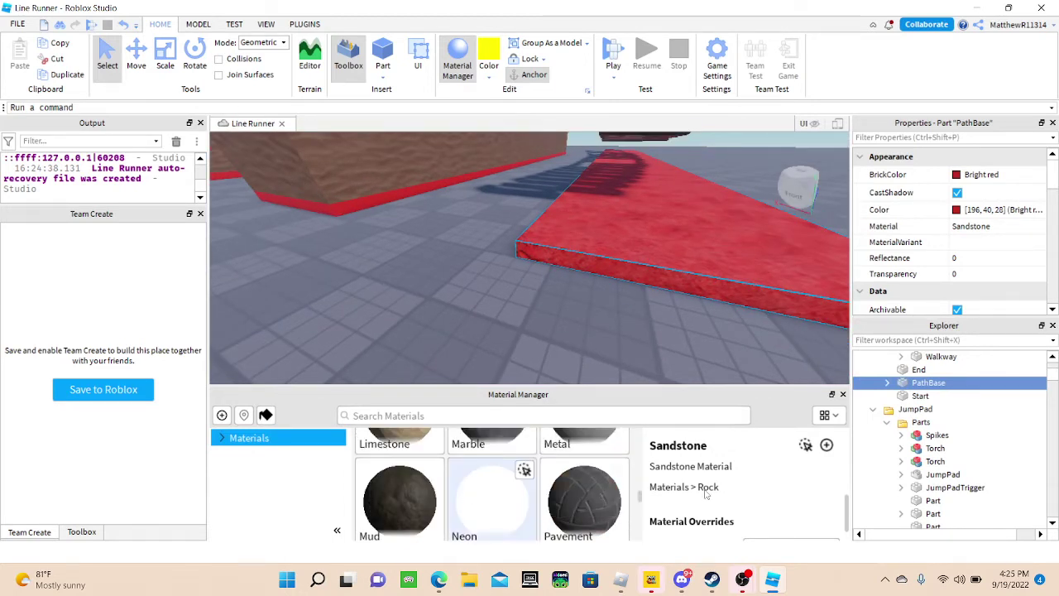
pyautogui.click(400, 497)
pyautogui.scroll(3, 523, 307)
pyautogui.moveTo(523, 307); pyautogui.dragTo(523, 307, button='right')
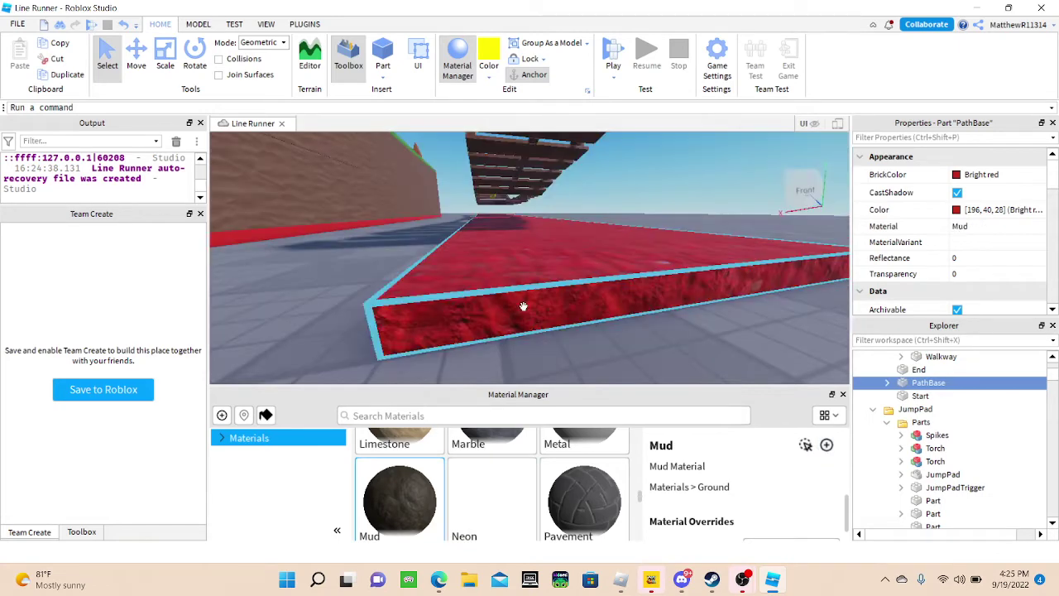
pyautogui.scroll(5, 532, 310)
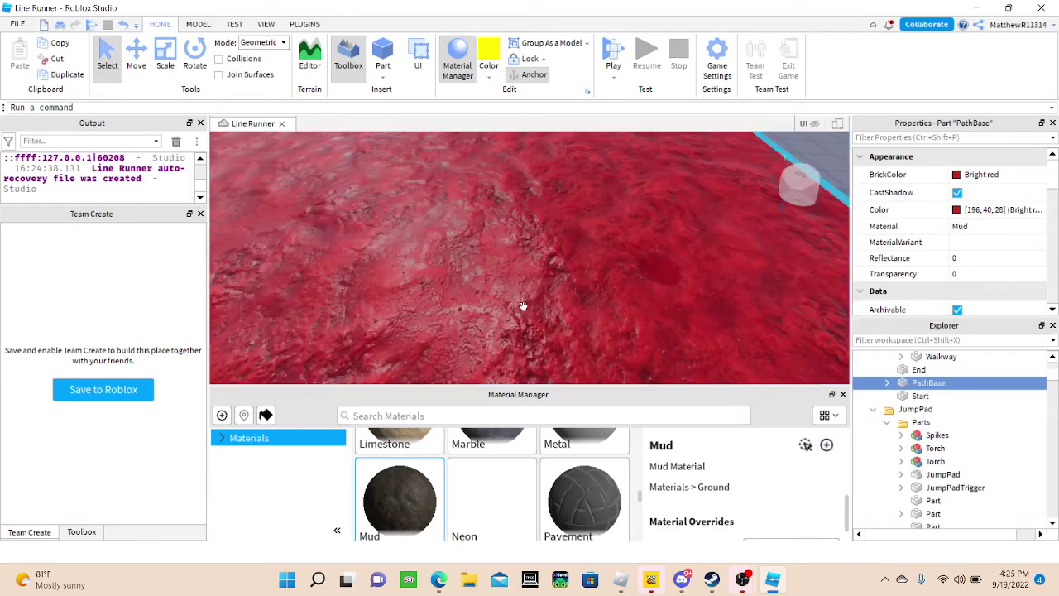
pyautogui.scroll(-4, 523, 306)
pyautogui.click(453, 58)
# - Look over the textured level sections, from the Zombie walkway to the spike sections and the plank bridge
pyautogui.press('a')
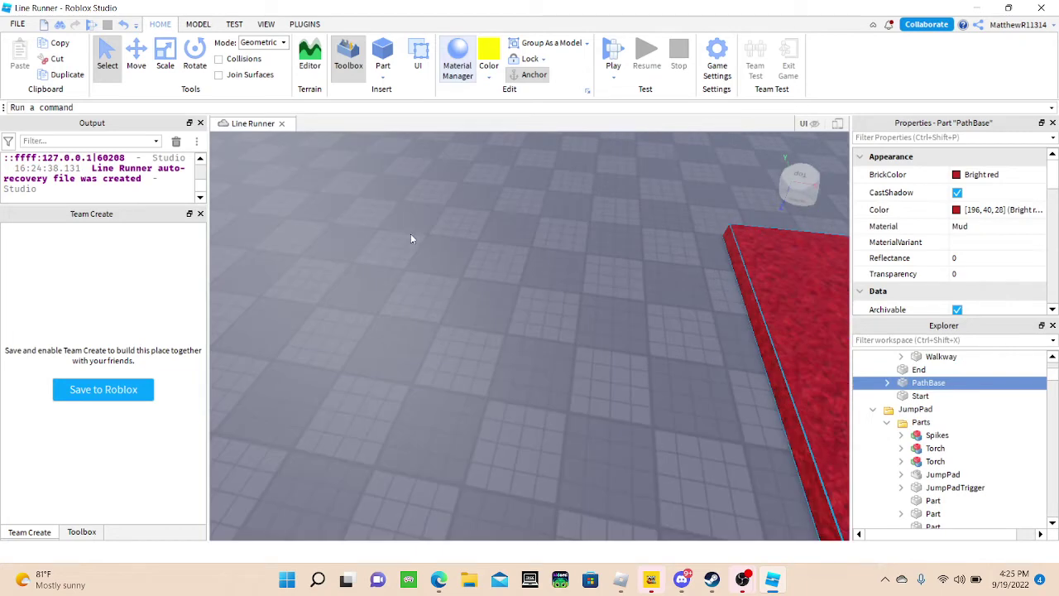
pyautogui.moveTo(561, 314); pyautogui.dragTo(569, 256, button='right')
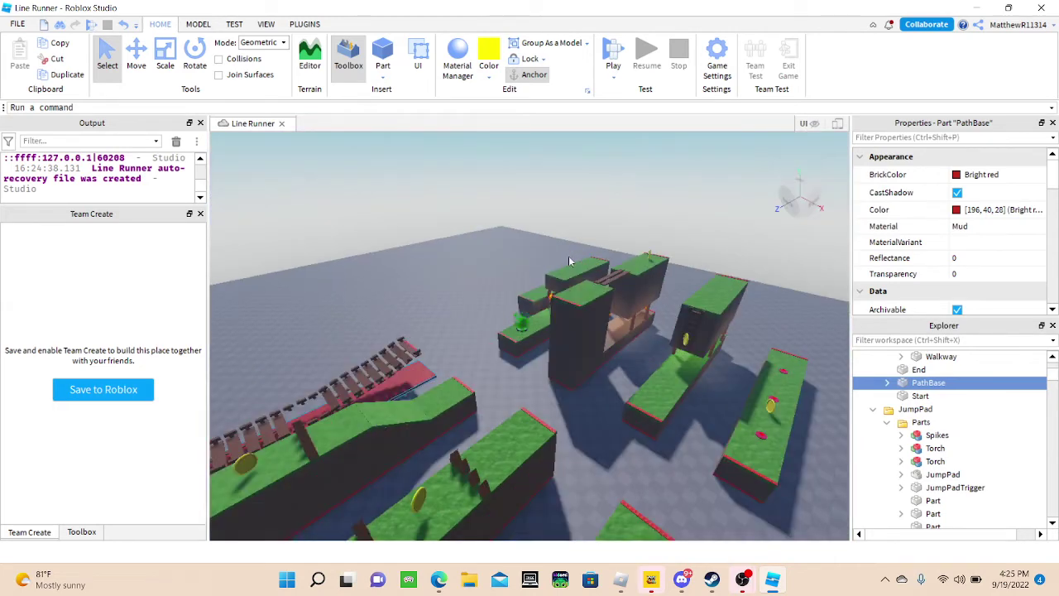
pyautogui.scroll(5, 565, 273)
pyautogui.scroll(2, 588, 301)
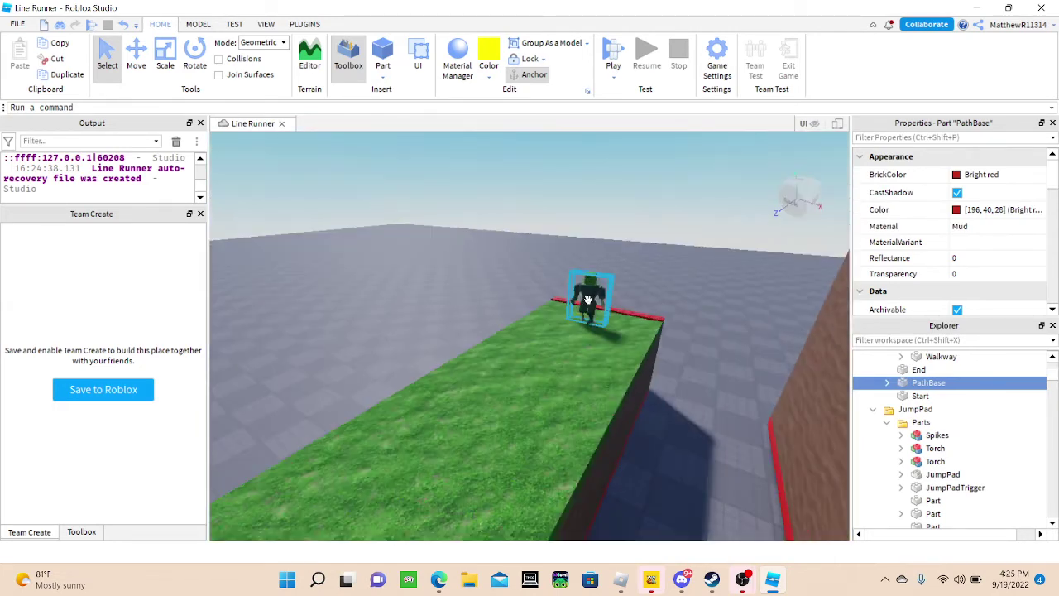
pyautogui.scroll(2, 589, 301)
pyautogui.moveTo(588, 301)
pyautogui.mouseDown(button='right')
pyautogui.moveTo(572, 301)
pyautogui.moveTo(588, 296)
pyautogui.mouseUp(button='right')
pyautogui.scroll(4, 591, 306)
pyautogui.scroll(3, 572, 302)
pyautogui.scroll(-10, 574, 307)
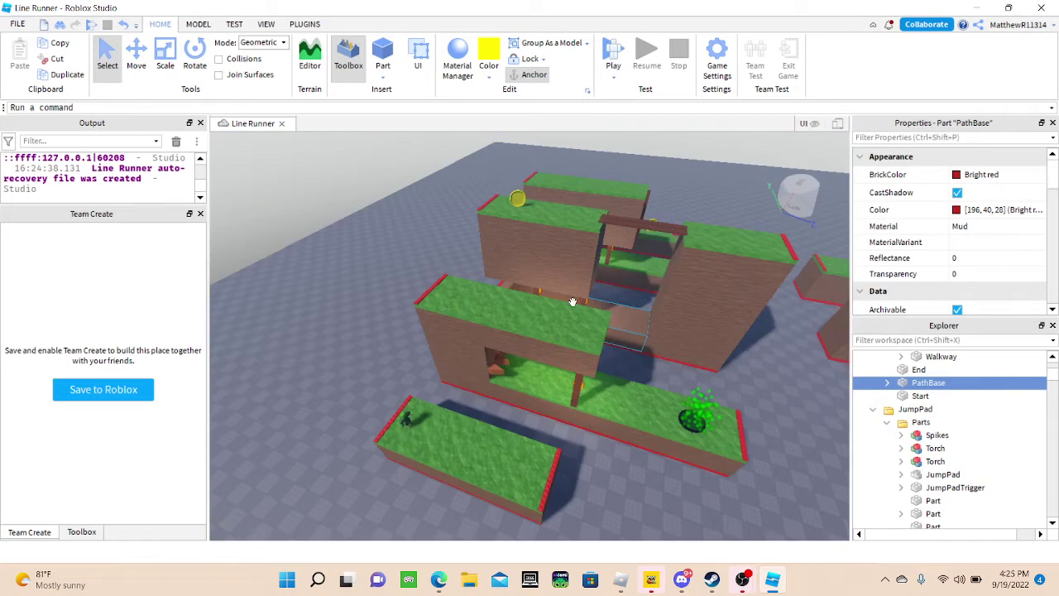
pyautogui.moveTo(572, 301); pyautogui.dragTo(554, 316, button='right')
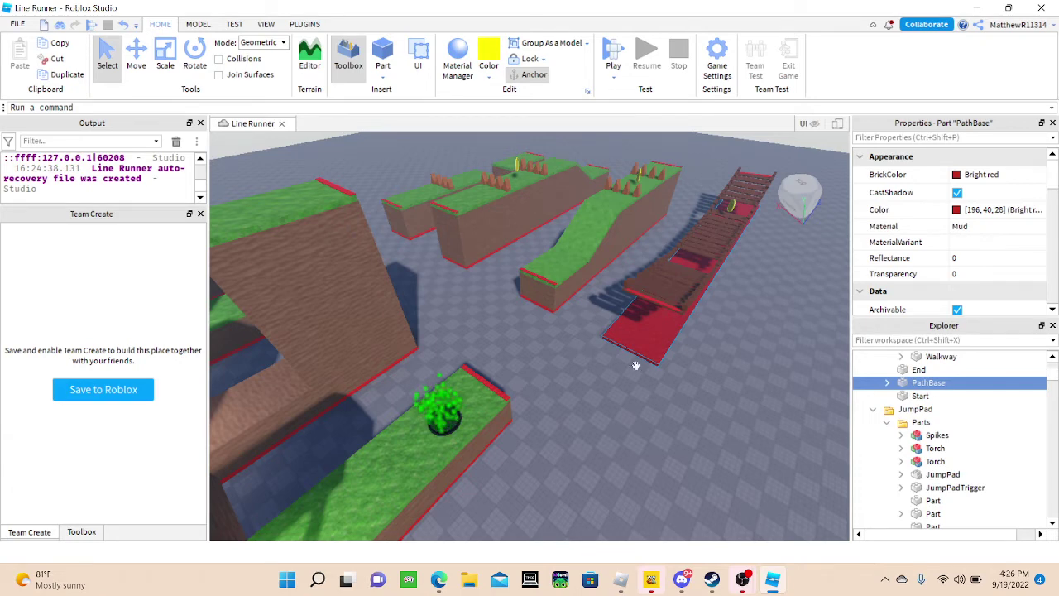
pyautogui.moveTo(635, 365); pyautogui.dragTo(692, 409, button='right')
# - Save the game to Roblox from Game Settings under the name "Line Runner (BUT BETTER)"
pyautogui.click(693, 410)
pyautogui.scroll(-4, 693, 409)
pyautogui.scroll(-1, 672, 240)
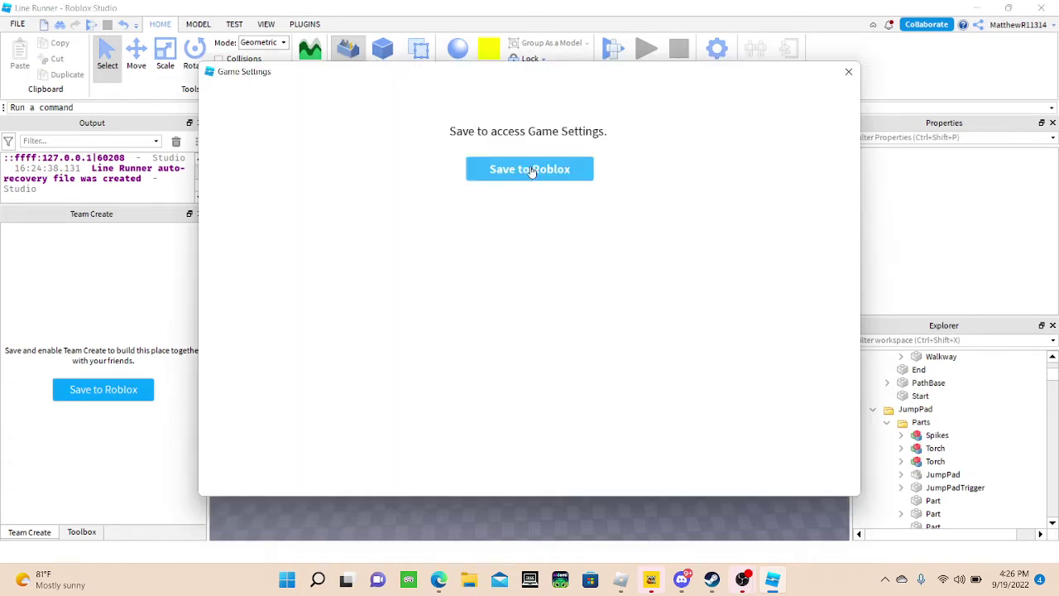
pyautogui.click(536, 173)
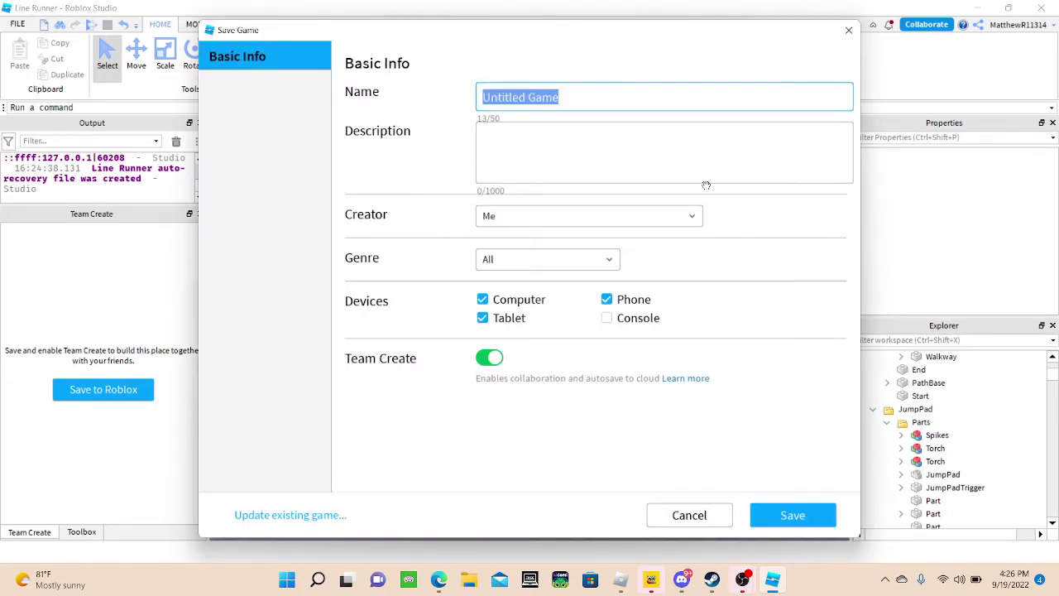
pyautogui.write('Ln')
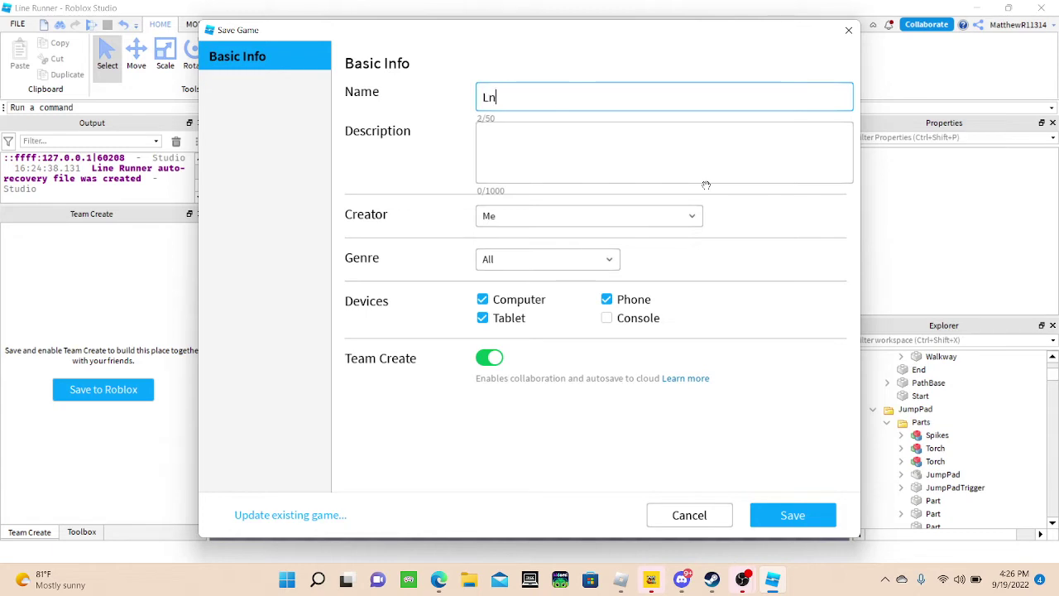
pyautogui.press('BackSpace')
pyautogui.write('ine Ri')
pyautogui.press('BackSpace')
pyautogui.write('unner (BUT')
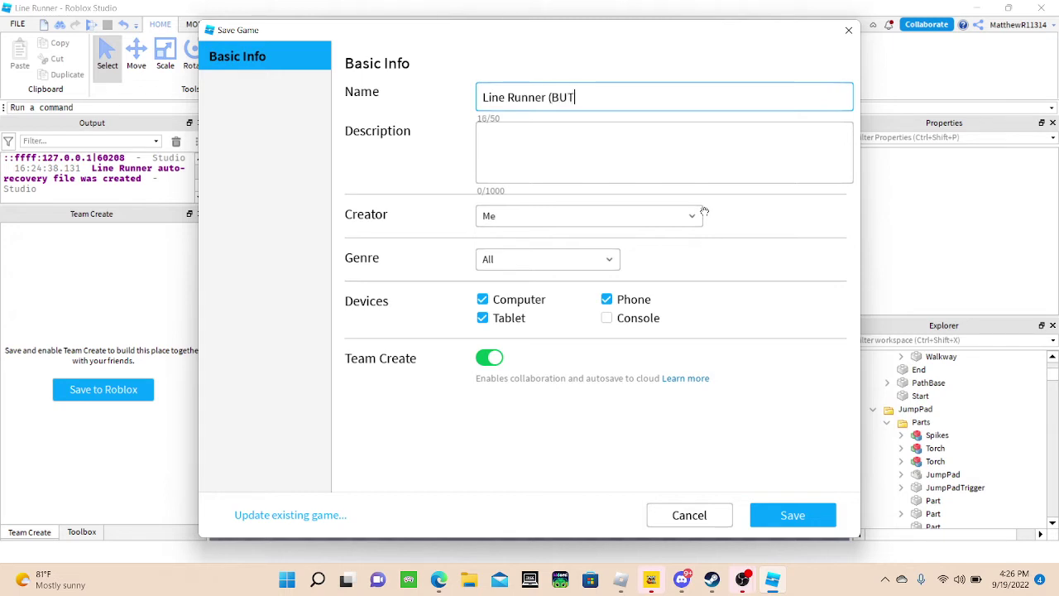
pyautogui.write(' BETTER)')
pyautogui.click(778, 515)
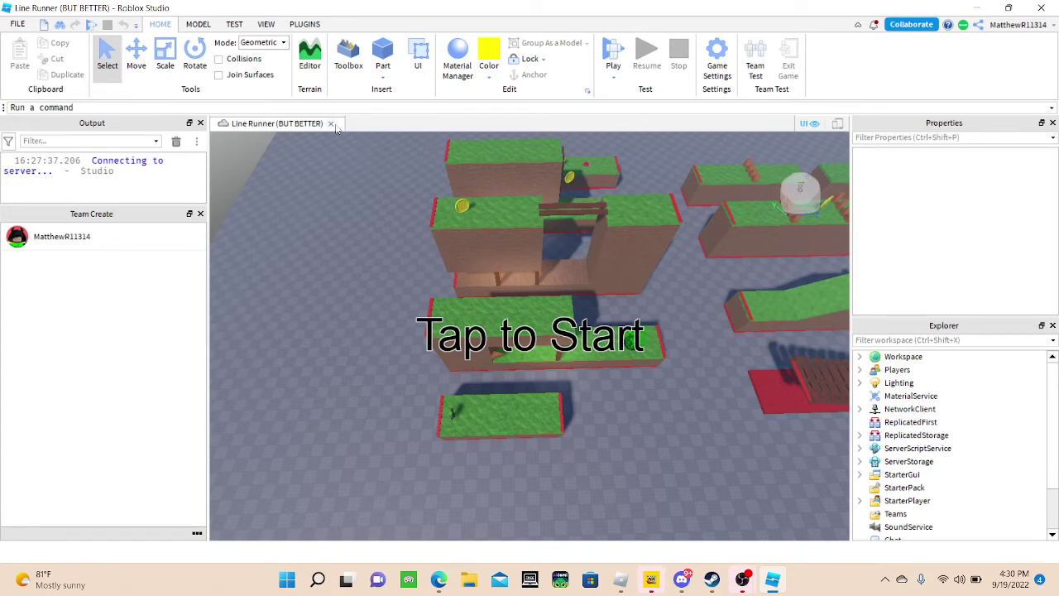
# - Close the Line Runner place and open a new place from the Obby template
pyautogui.click(331, 125)
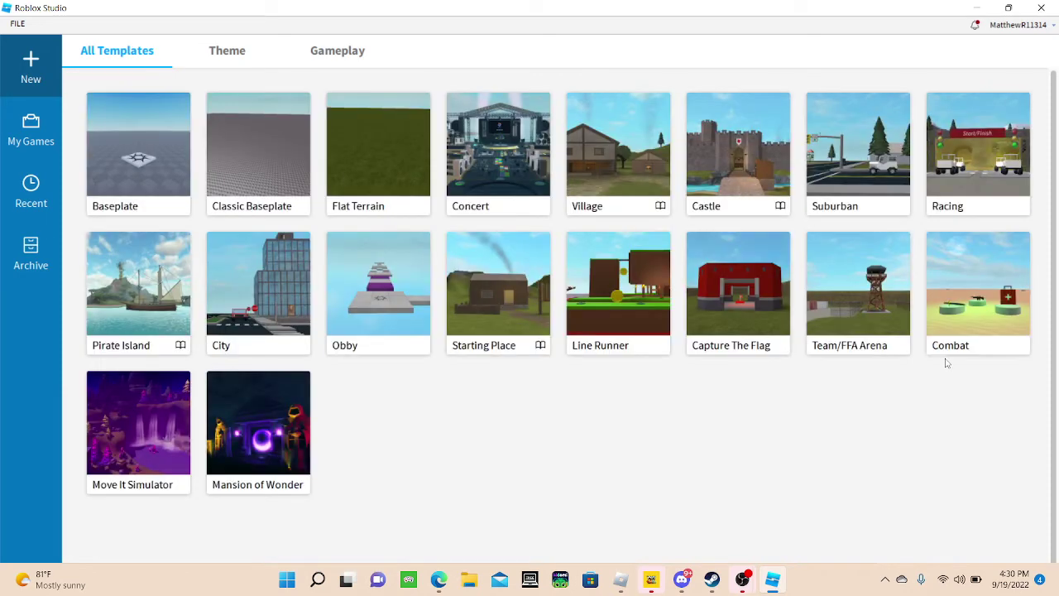
pyautogui.click(357, 341)
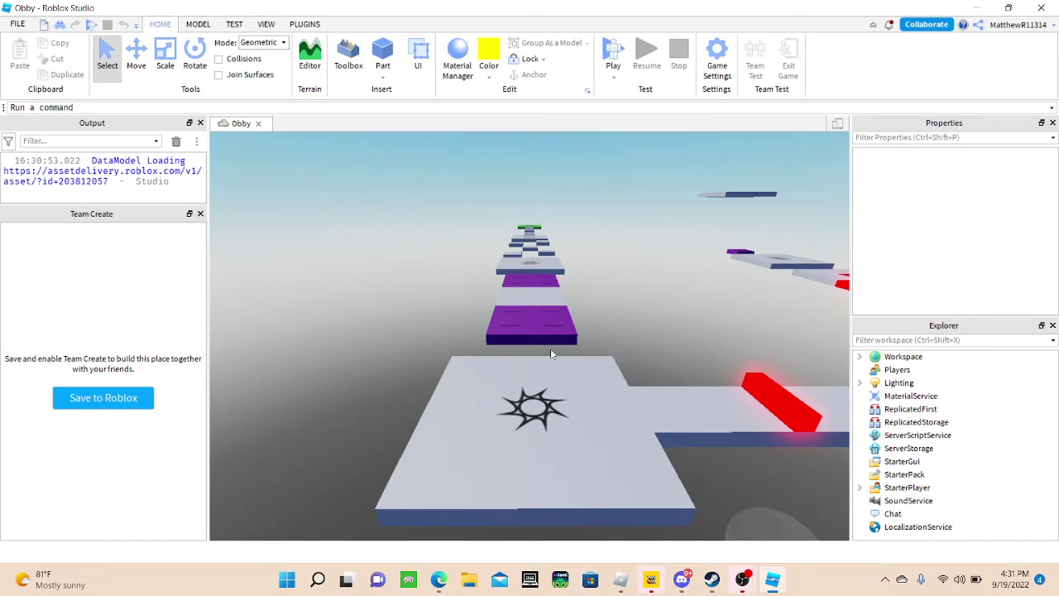
# - Look over the obby course, including the START platform, the checkpoint platforms and the red KillBrick checkerboard
pyautogui.moveTo(451, 336); pyautogui.dragTo(555, 348, button='right')
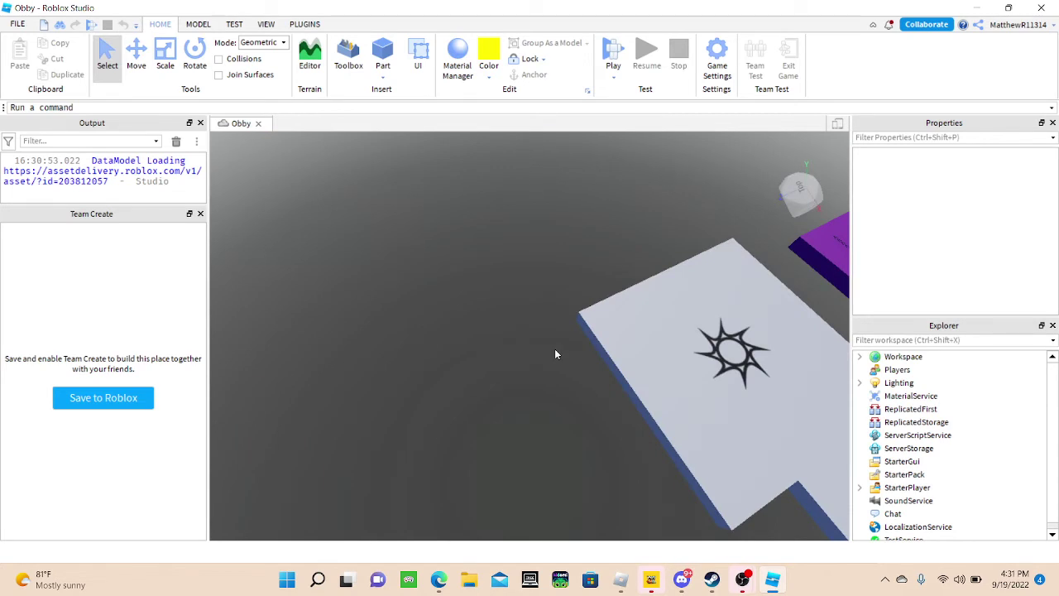
pyautogui.moveTo(555, 350); pyautogui.dragTo(644, 434, button='right')
pyautogui.press('w')
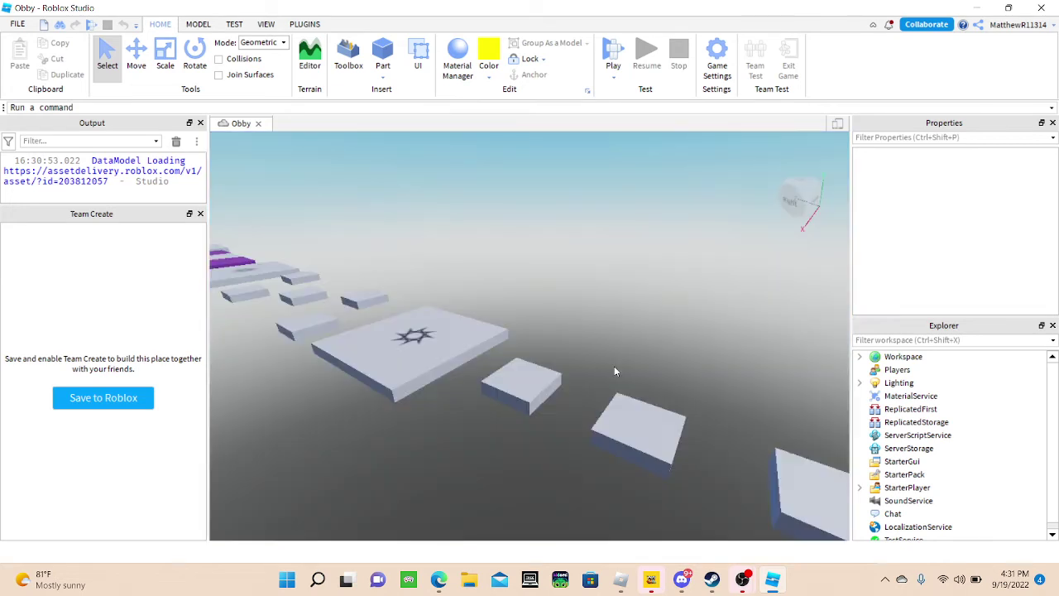
pyautogui.moveTo(614, 366); pyautogui.dragTo(614, 366, button='right')
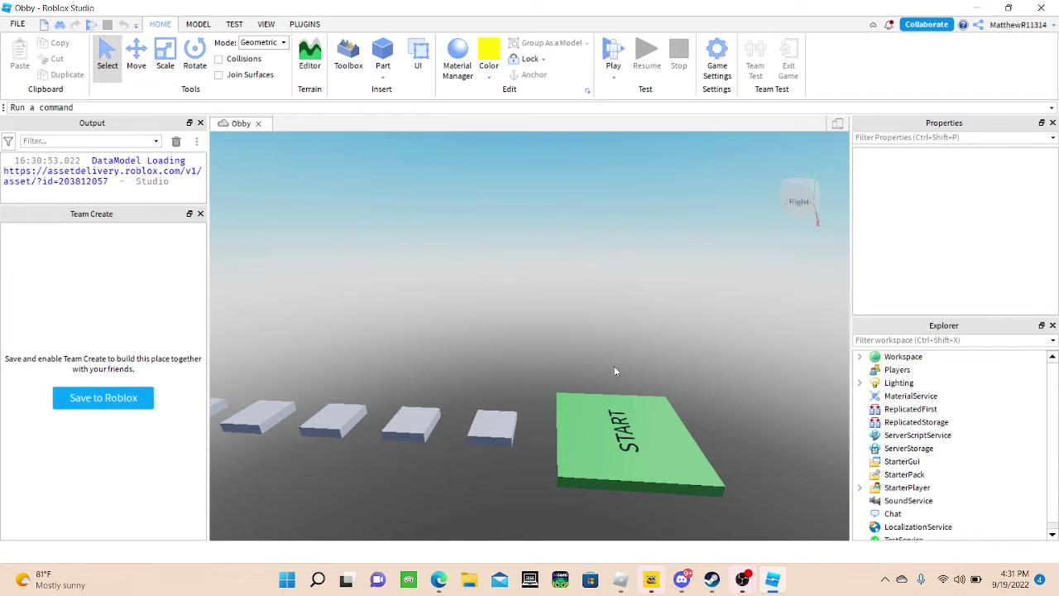
pyautogui.moveTo(614, 367); pyautogui.dragTo(602, 290, button='right')
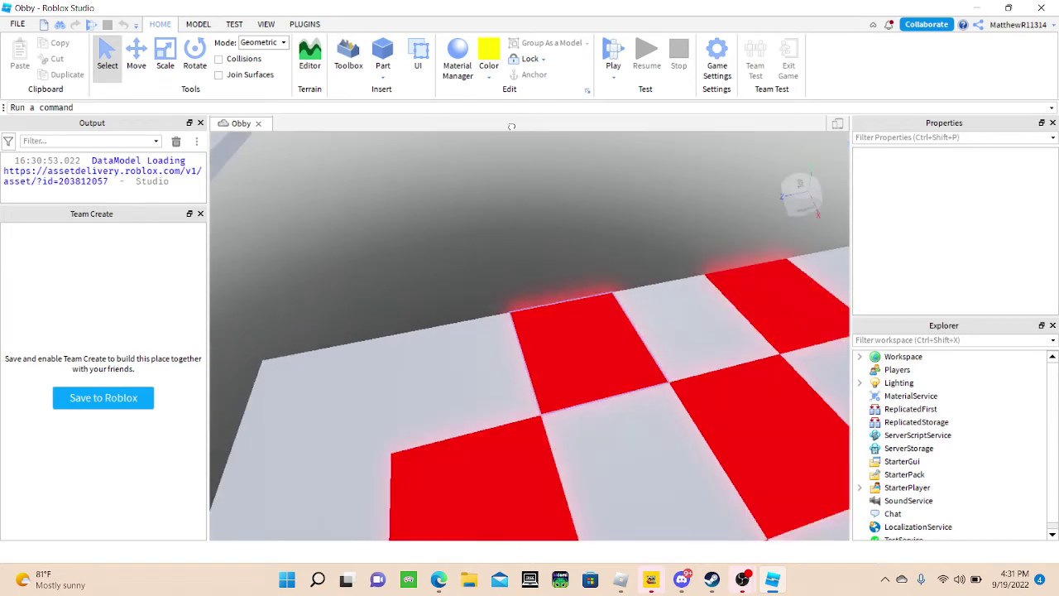
pyautogui.click(596, 334)
pyautogui.press('f')
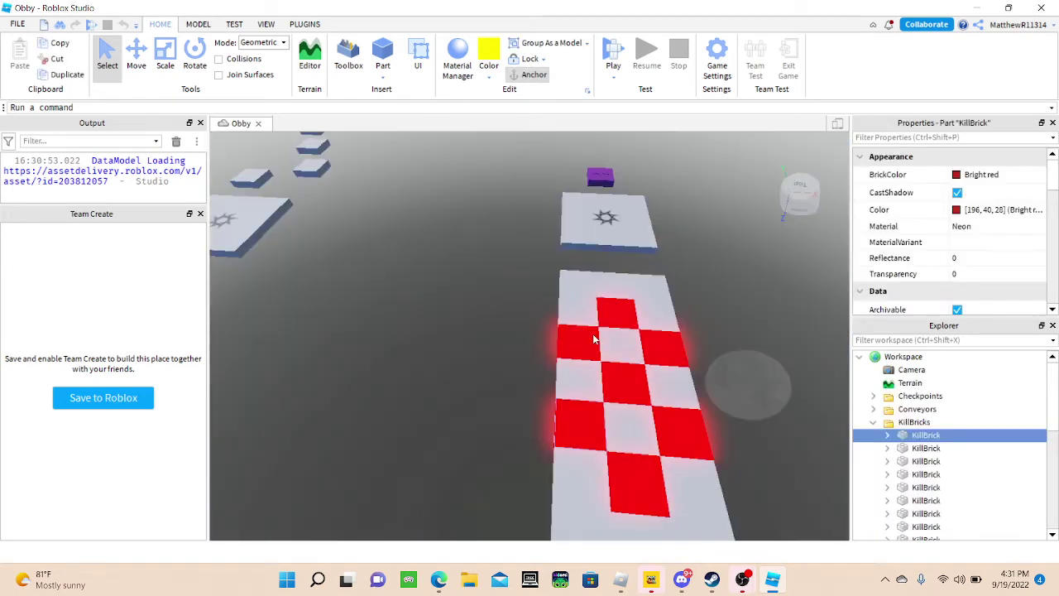
pyautogui.moveTo(593, 334); pyautogui.dragTo(607, 288, button='right')
pyautogui.scroll(-2, 608, 288)
pyautogui.click(877, 424)
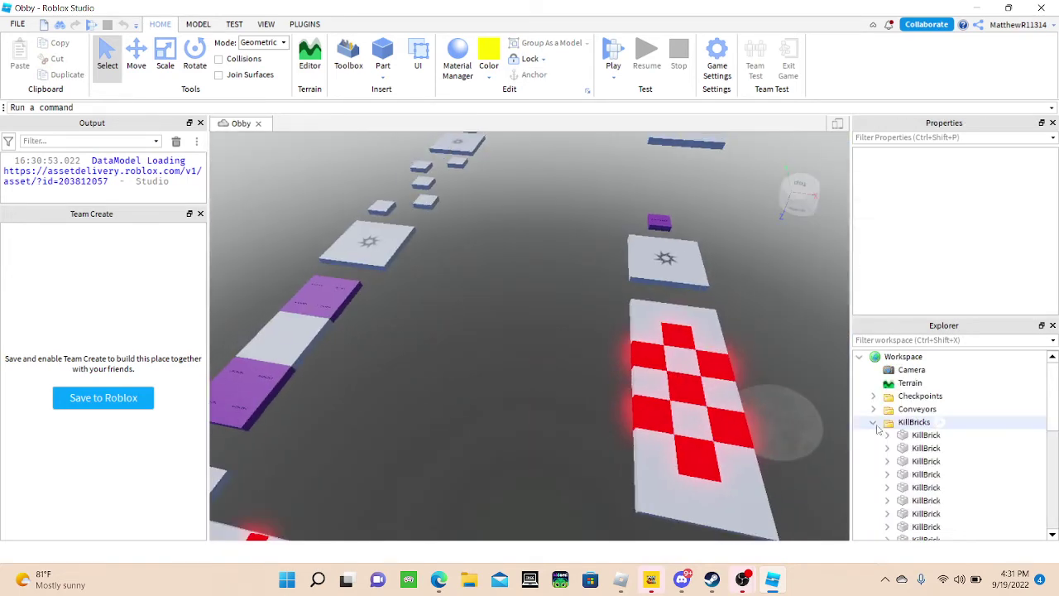
pyautogui.click(873, 423)
pyautogui.moveTo(621, 402); pyautogui.dragTo(638, 370, button='right')
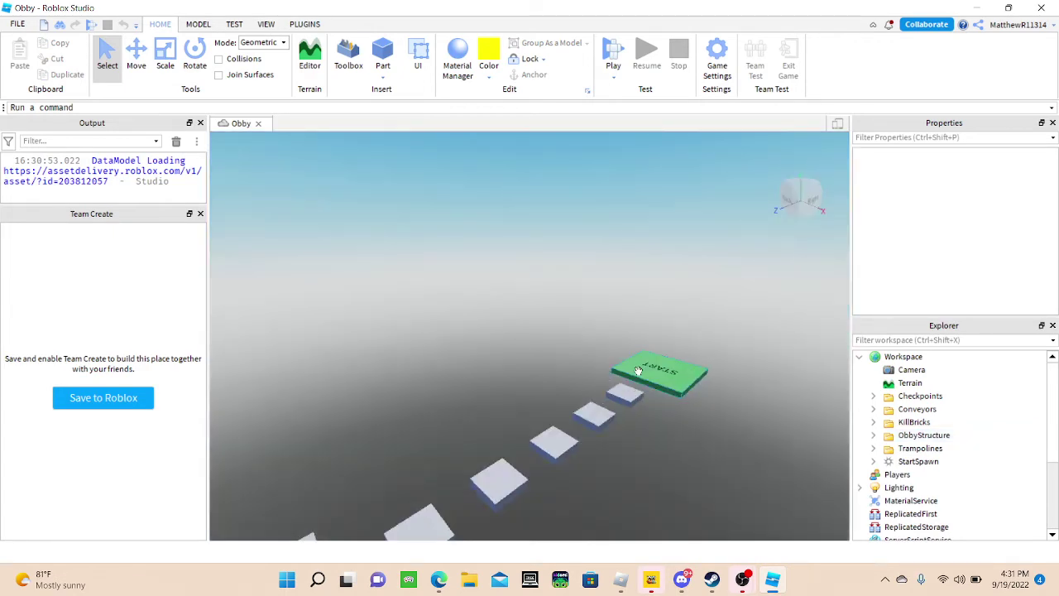
pyautogui.scroll(10, 638, 371)
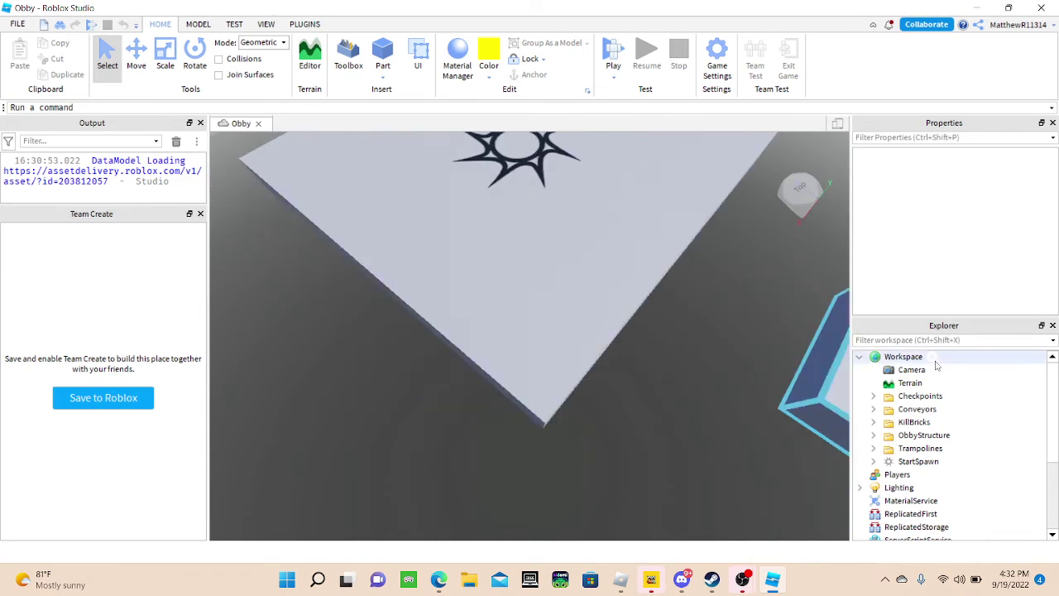
pyautogui.press('d')
pyautogui.click(933, 358)
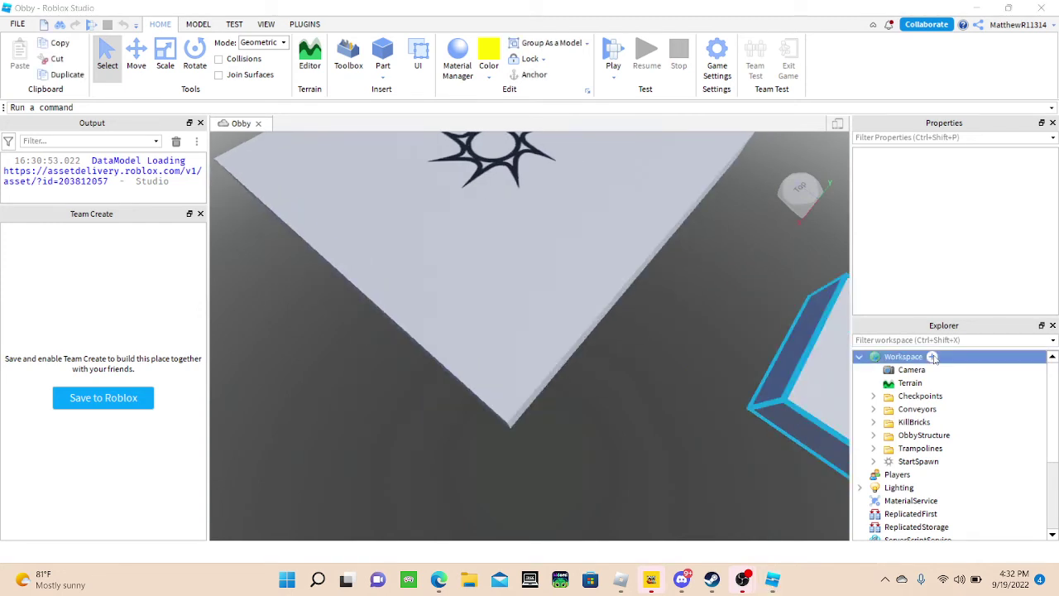
pyautogui.click(933, 357)
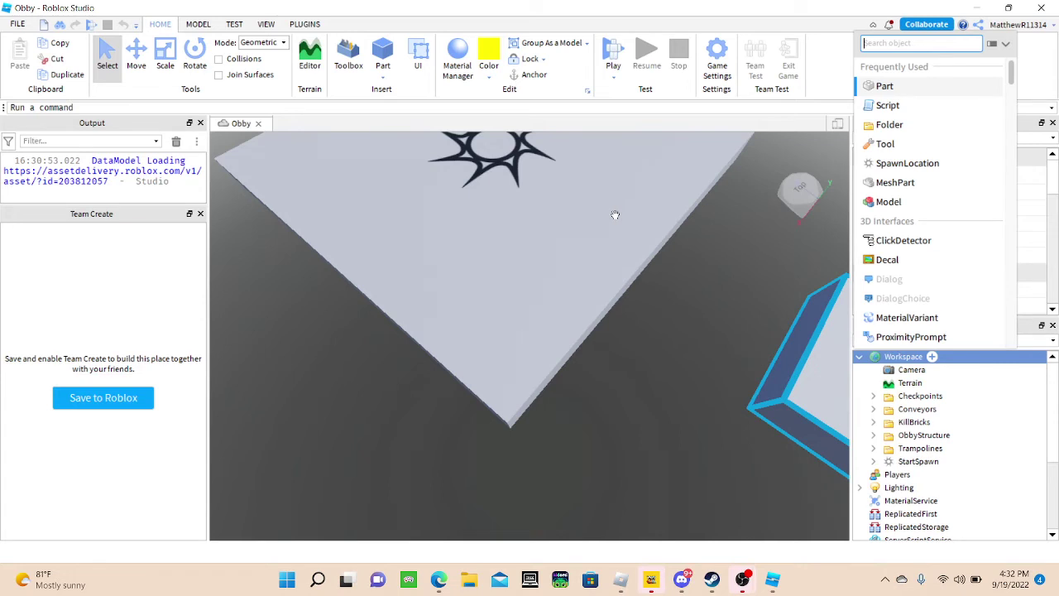
pyautogui.moveTo(615, 215); pyautogui.dragTo(726, 329, button='right')
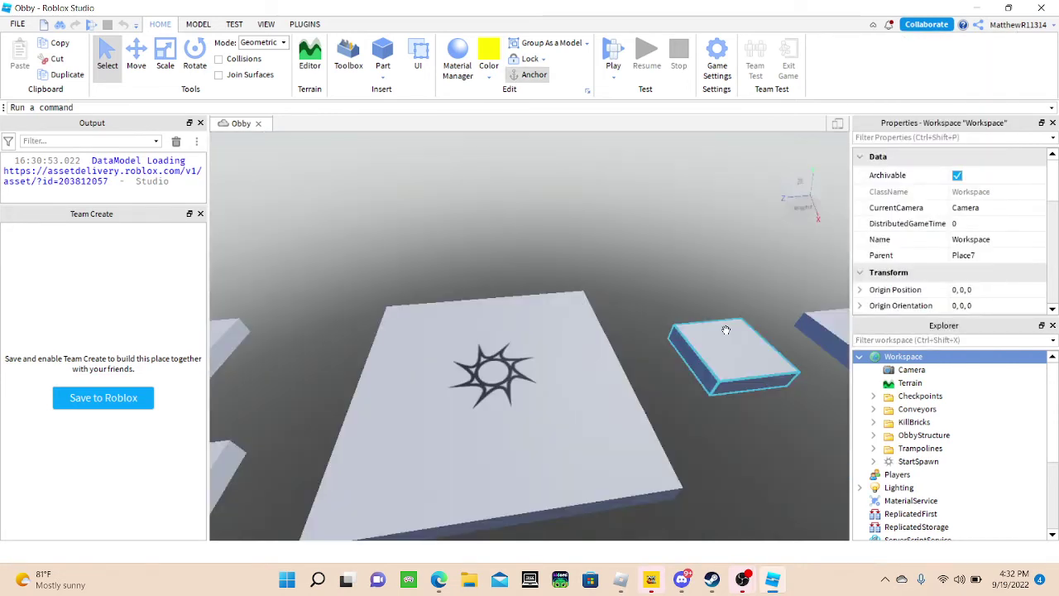
# - Insert a block part on the grey checkpoint platform with the sun emblem
pyautogui.press('w')
pyautogui.press('a')
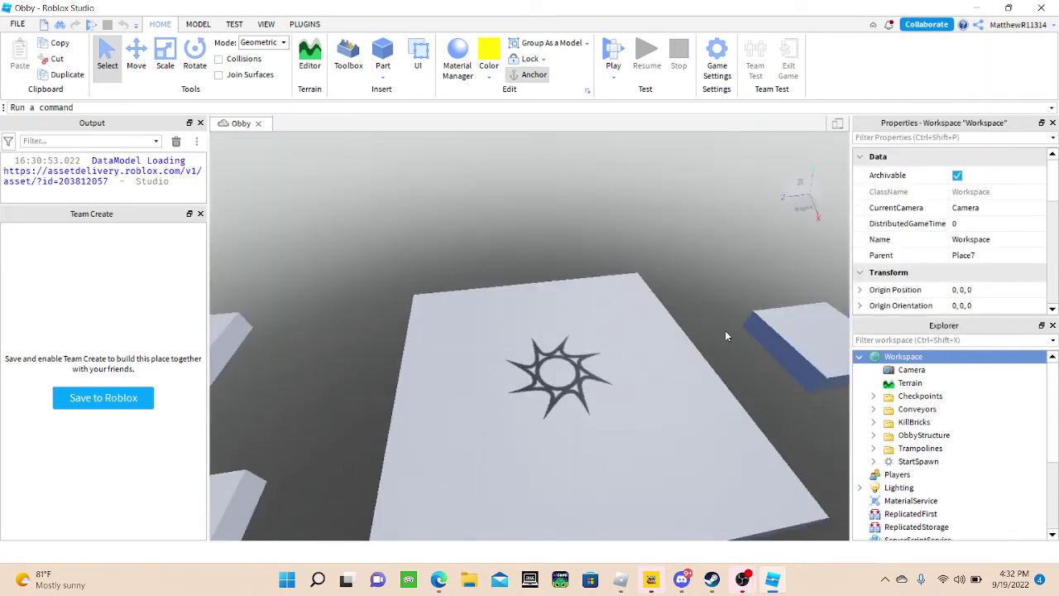
pyautogui.press('s')
pyautogui.moveTo(725, 330); pyautogui.dragTo(725, 328, button='right')
pyautogui.click(379, 56)
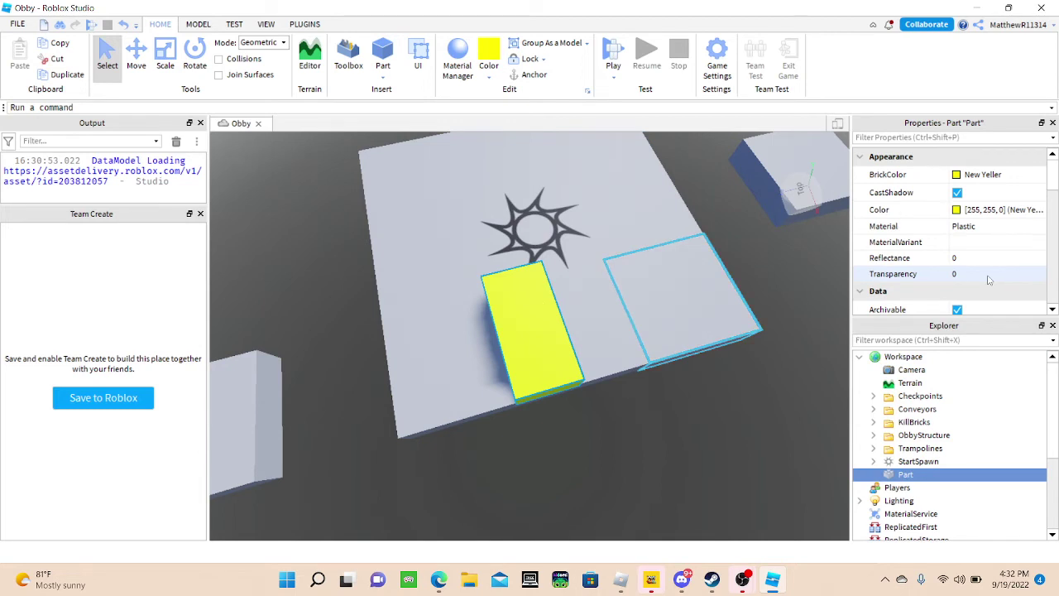
# - Set the new part's Transparency to 1 and turn off its CanCollide property
pyautogui.click(984, 282)
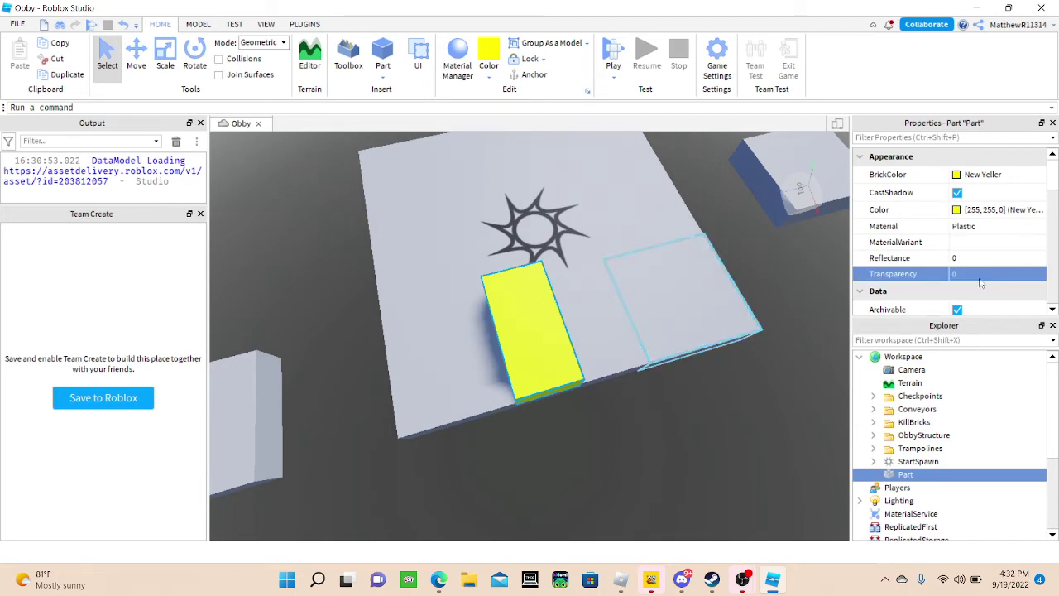
pyautogui.click(981, 282)
pyautogui.write('1')
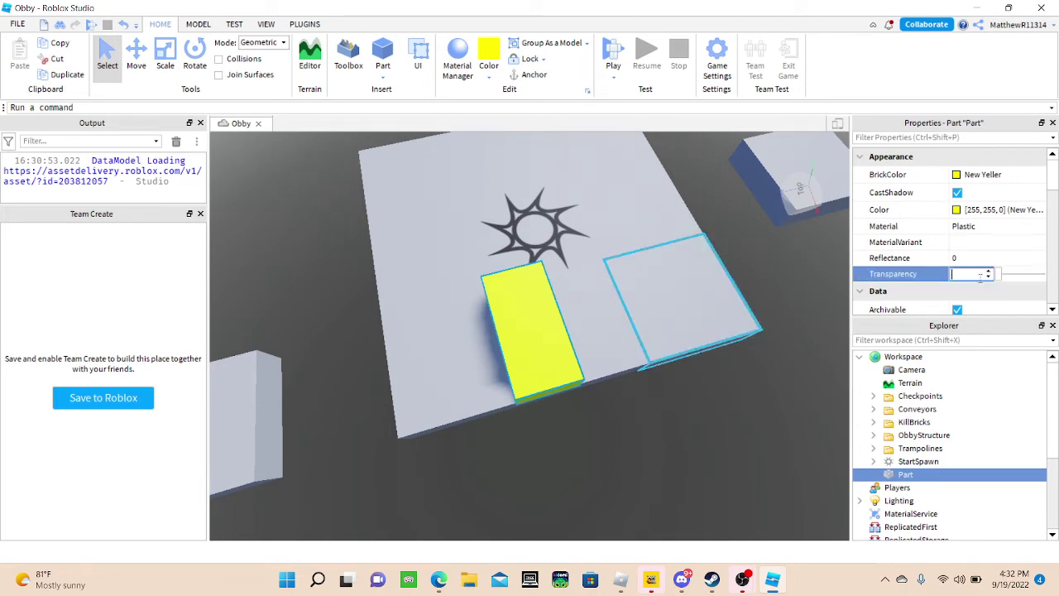
pyautogui.press('Return')
pyautogui.scroll(-5, 980, 277)
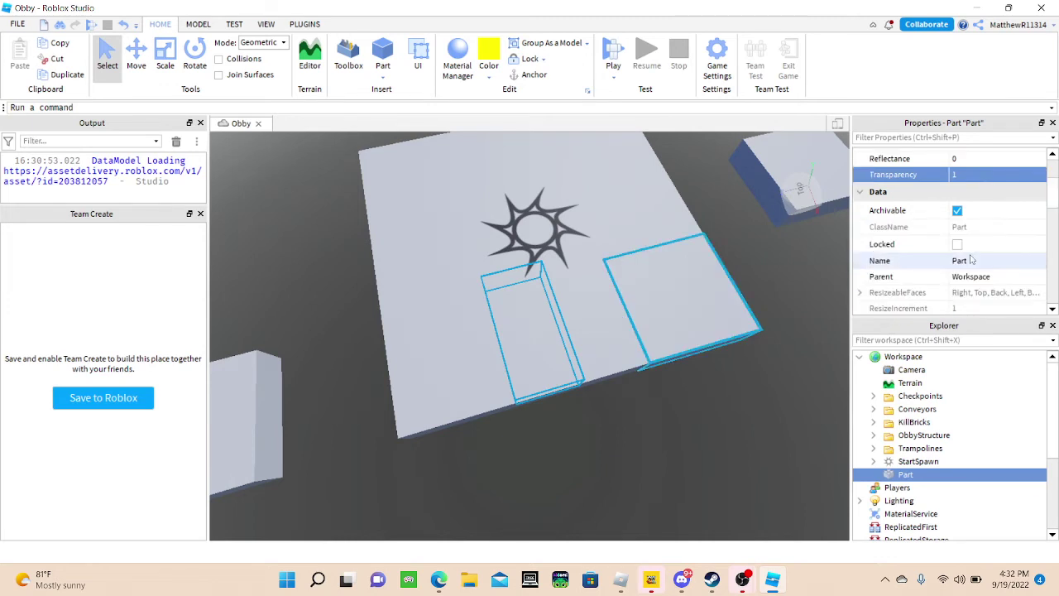
pyautogui.scroll(-3, 972, 258)
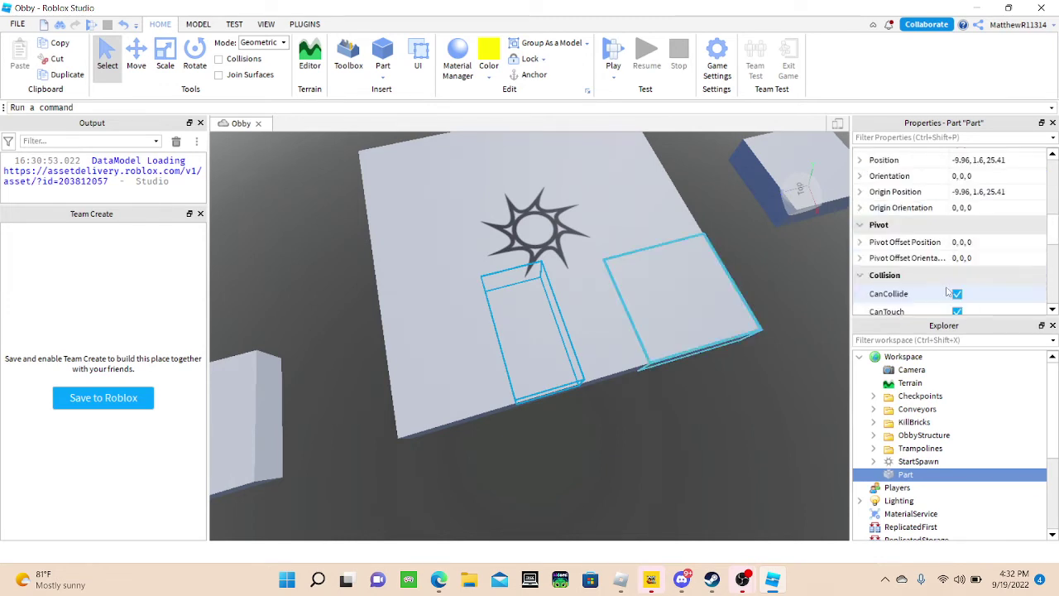
pyautogui.click(957, 294)
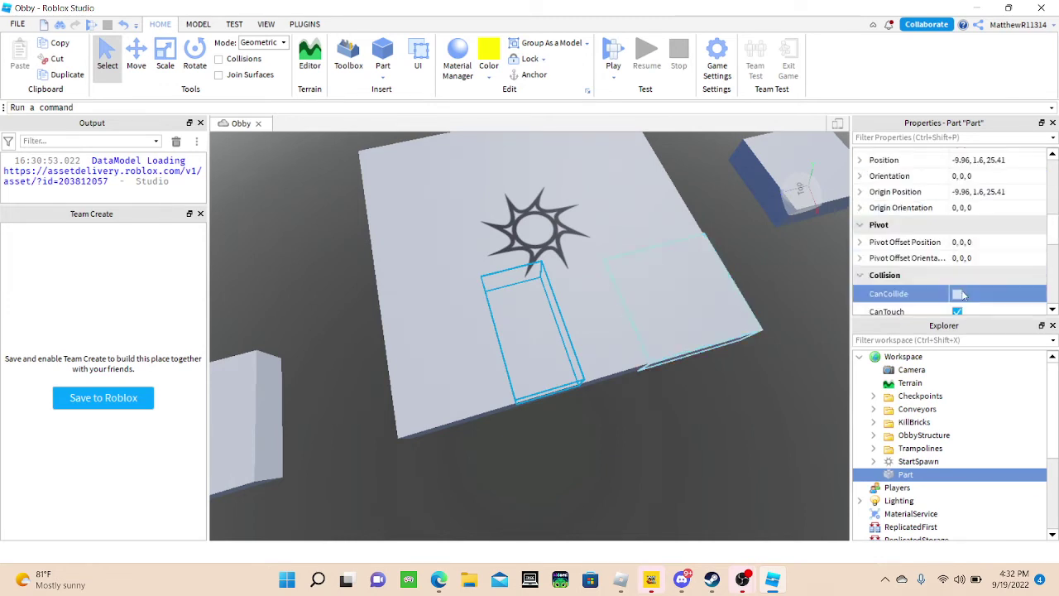
# - Add a PointLight inside the invisible part
pyautogui.click(921, 475)
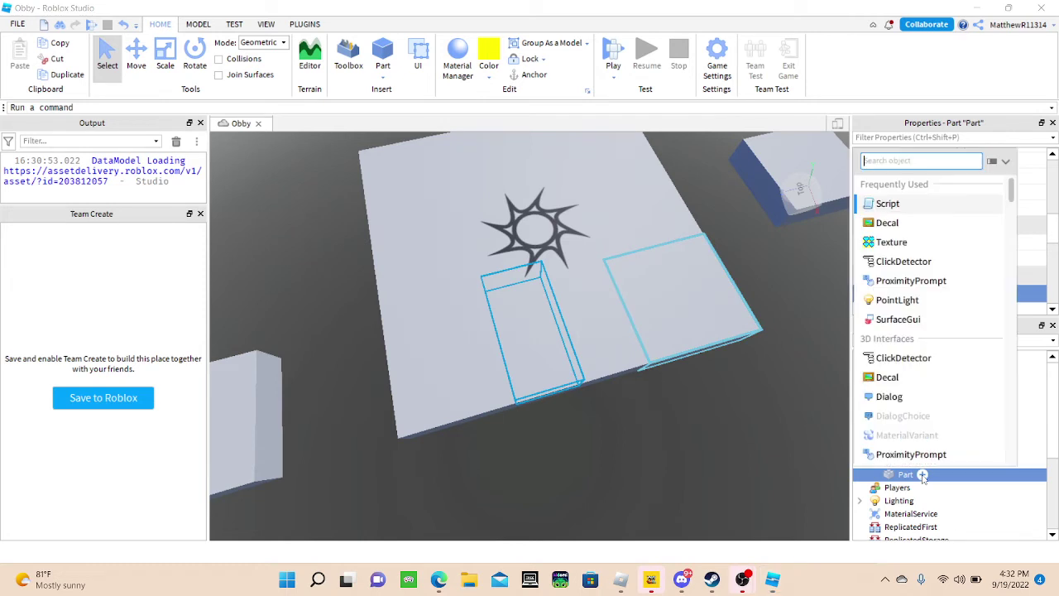
pyautogui.click(884, 300)
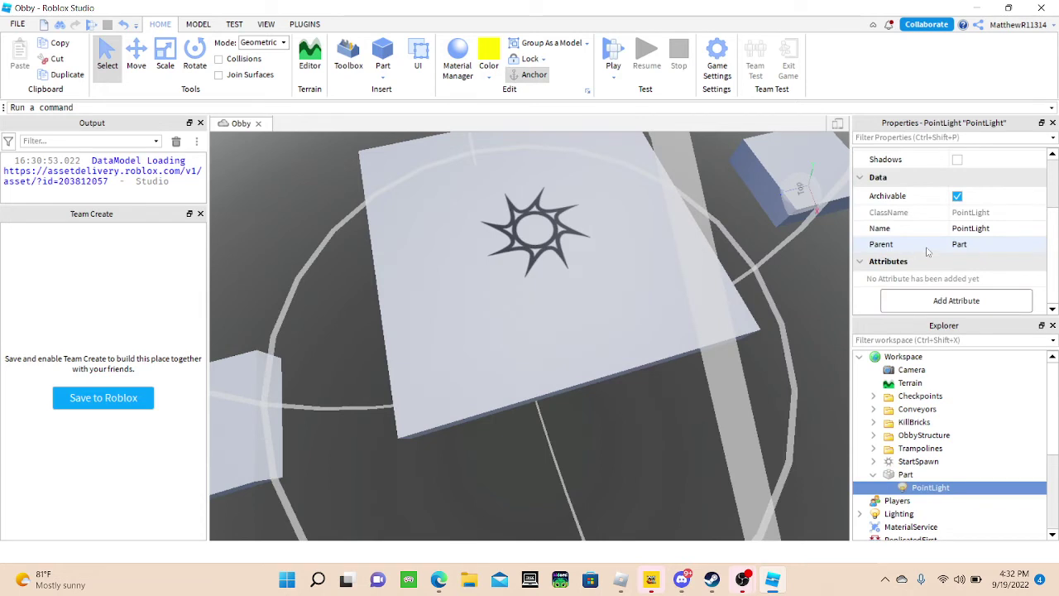
# - Try toggling the PointLight's Shadows and Enabled options on and off
pyautogui.scroll(1, 968, 215)
pyautogui.click(966, 212)
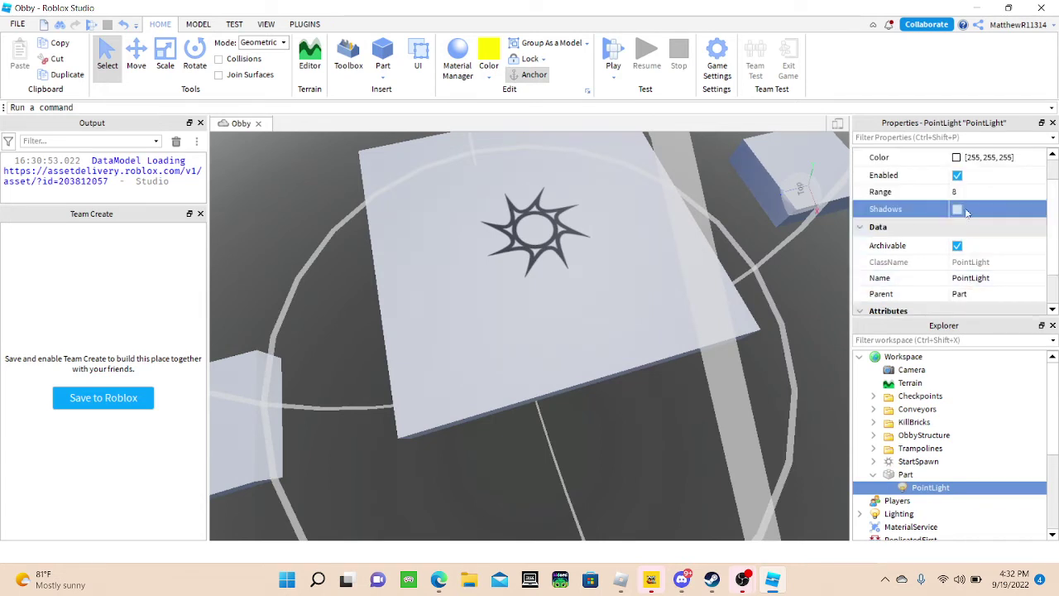
pyautogui.click(964, 211)
pyautogui.click(965, 209)
pyautogui.click(965, 210)
pyautogui.click(964, 211)
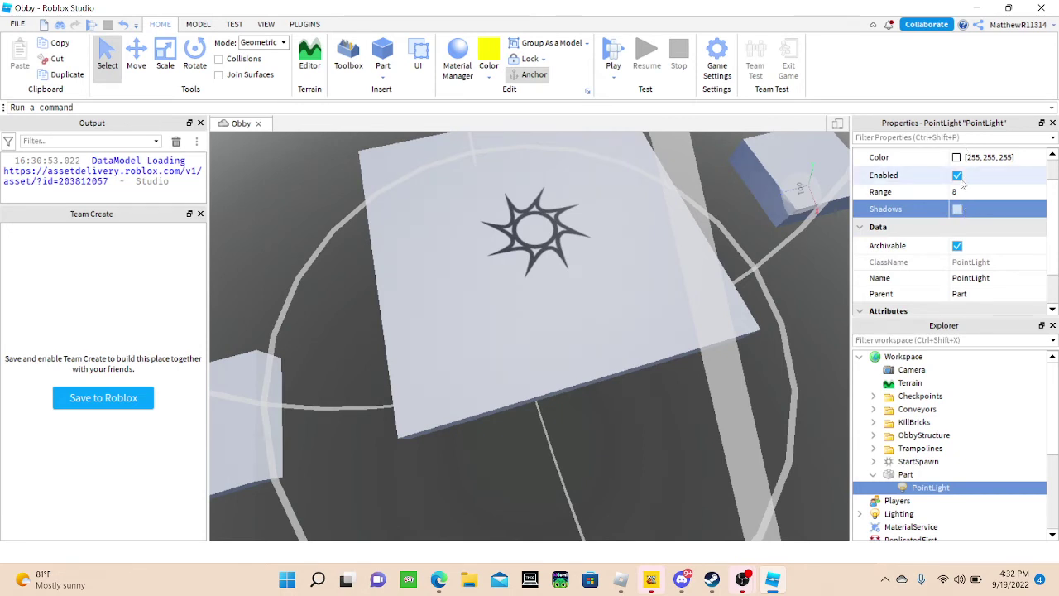
pyautogui.click(960, 177)
pyautogui.click(960, 177)
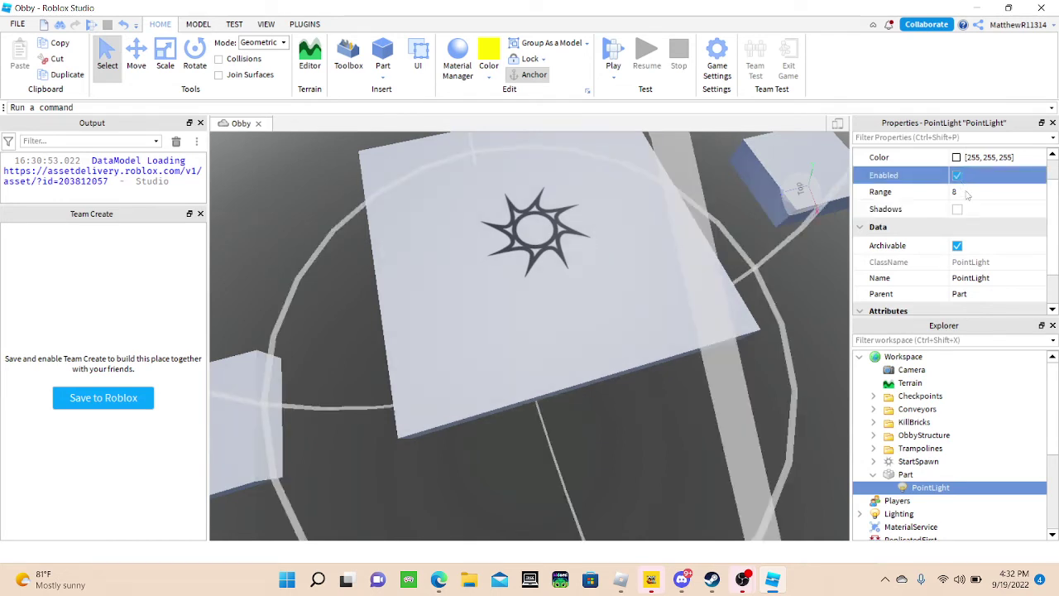
# - Set the PointLight's Range to 10
pyautogui.click(965, 192)
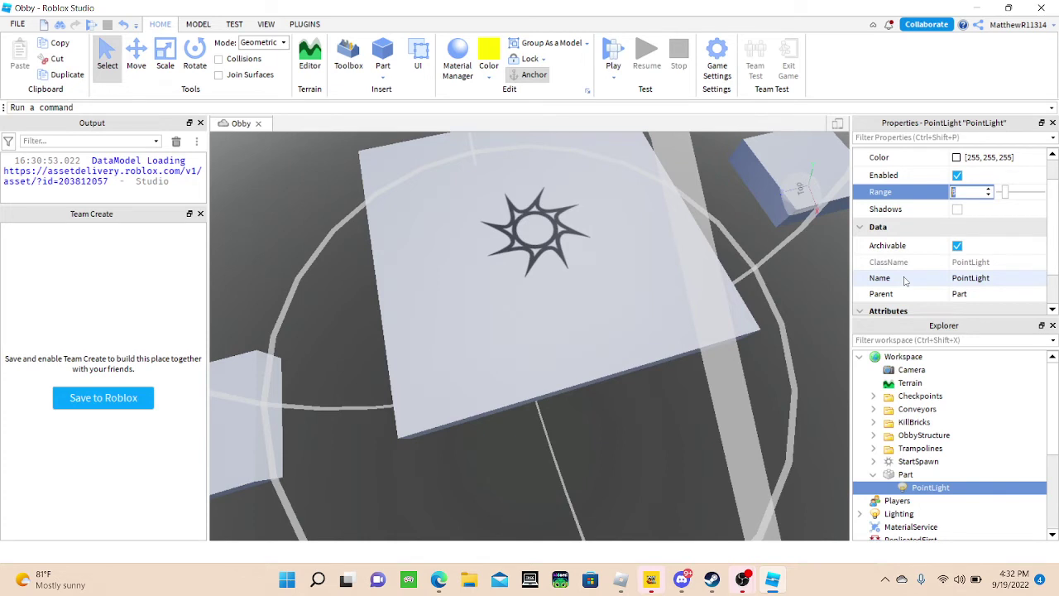
pyautogui.write('10')
pyautogui.press('Return')
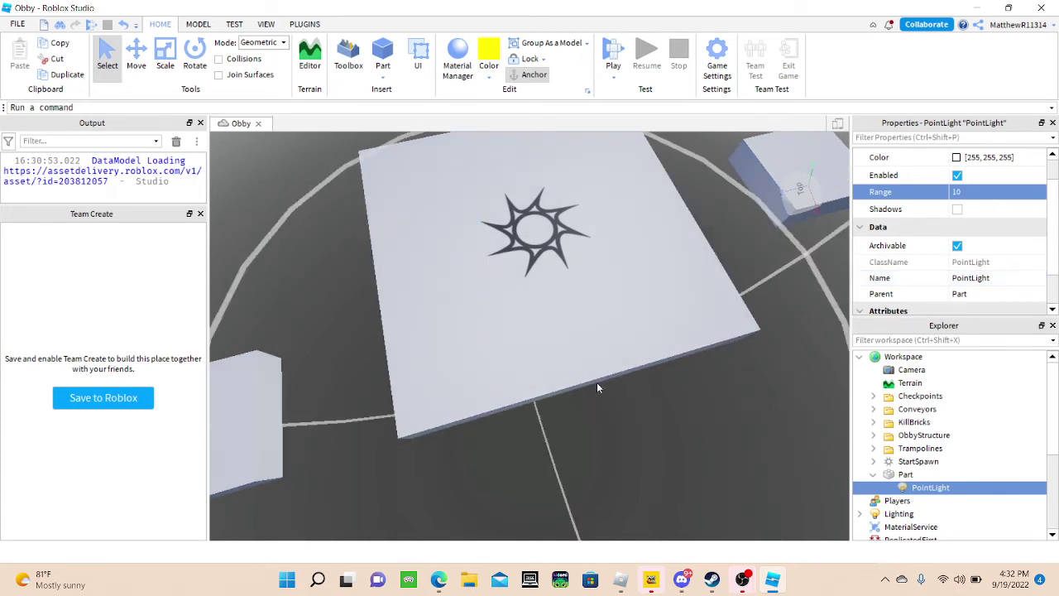
# - Move the invisible light part beside the sun emblem, near the checkpoint platform's edge, and duplicate it
pyautogui.scroll(-1, 558, 285)
pyautogui.moveTo(552, 356); pyautogui.dragTo(508, 298)
pyautogui.scroll(-4, 571, 280)
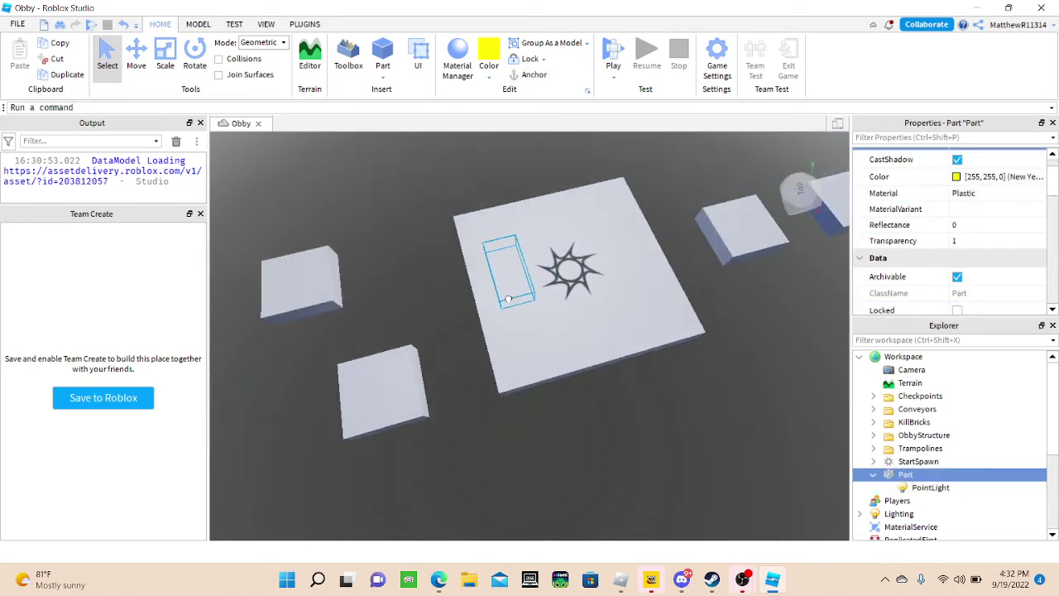
pyautogui.rightClick(508, 299)
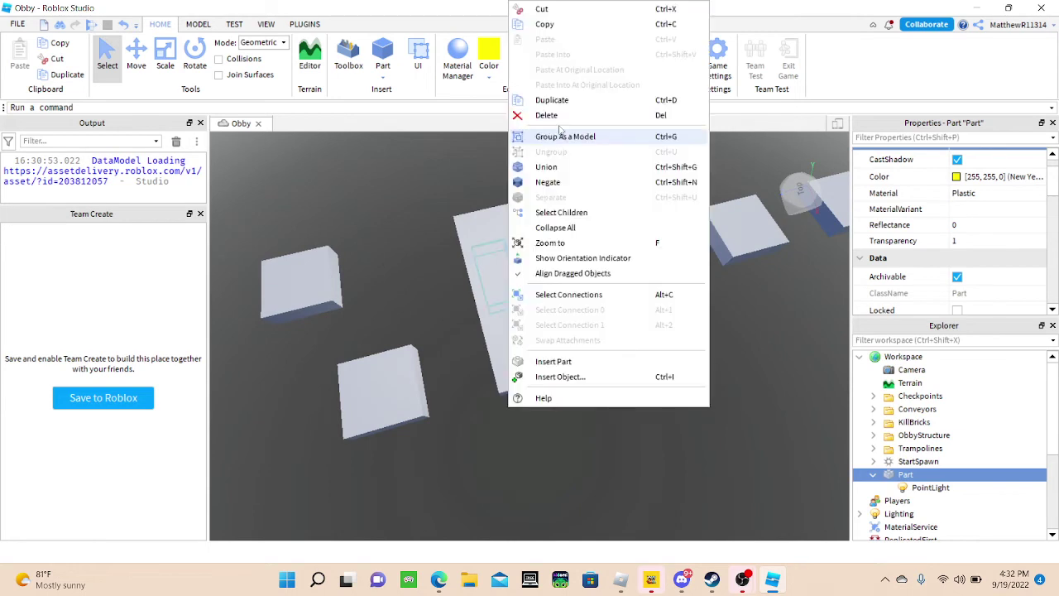
pyautogui.click(551, 99)
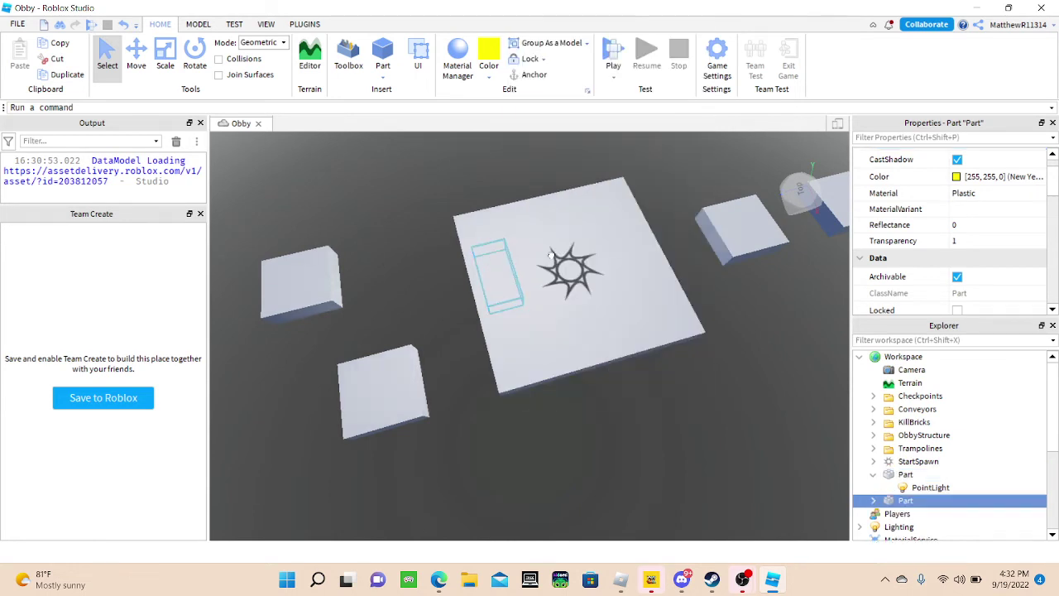
# - Move the duplicated light part onto a small stepping platform between the start and the first checkpoint
pyautogui.moveTo(552, 256); pyautogui.dragTo(553, 255, button='right')
pyautogui.moveTo(553, 255); pyautogui.dragTo(589, 282)
pyautogui.press('d')
pyautogui.press('w')
pyautogui.moveTo(632, 305); pyautogui.dragTo(634, 309, button='right')
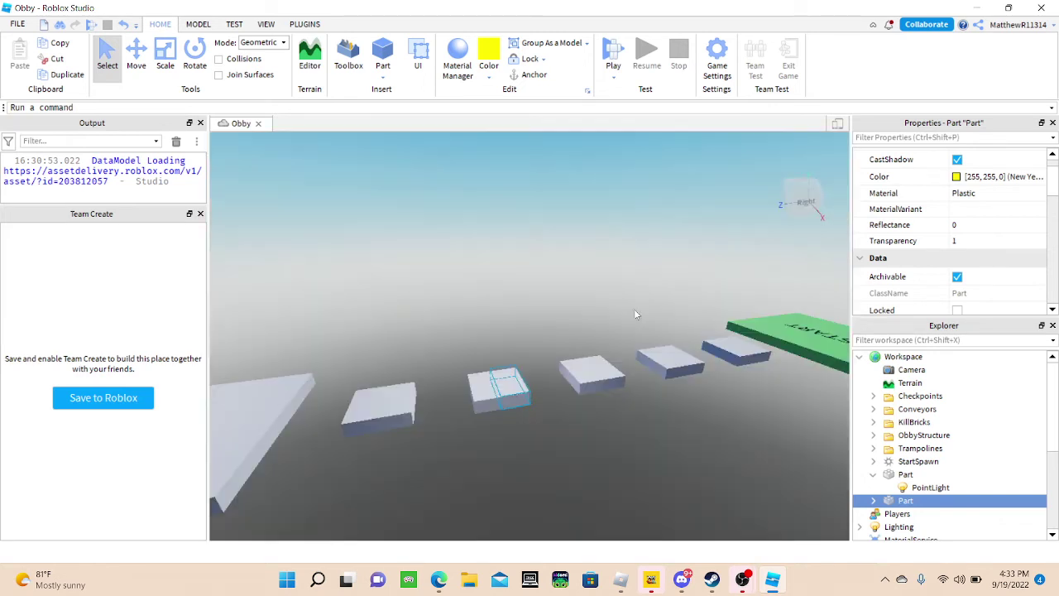
pyautogui.press('f')
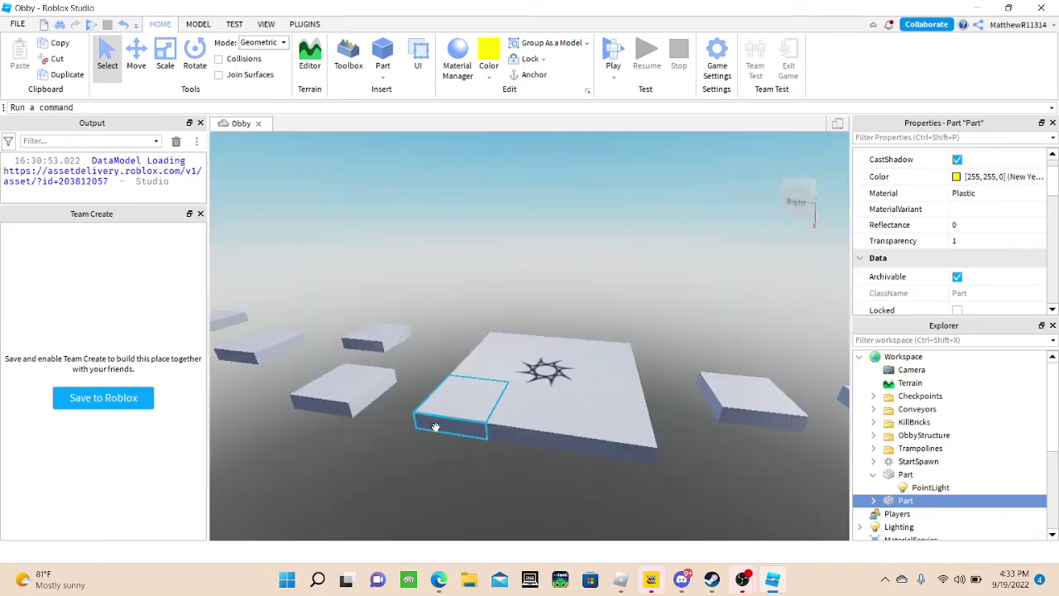
# - Select both invisible light parts and anchor them
pyautogui.click(874, 475)
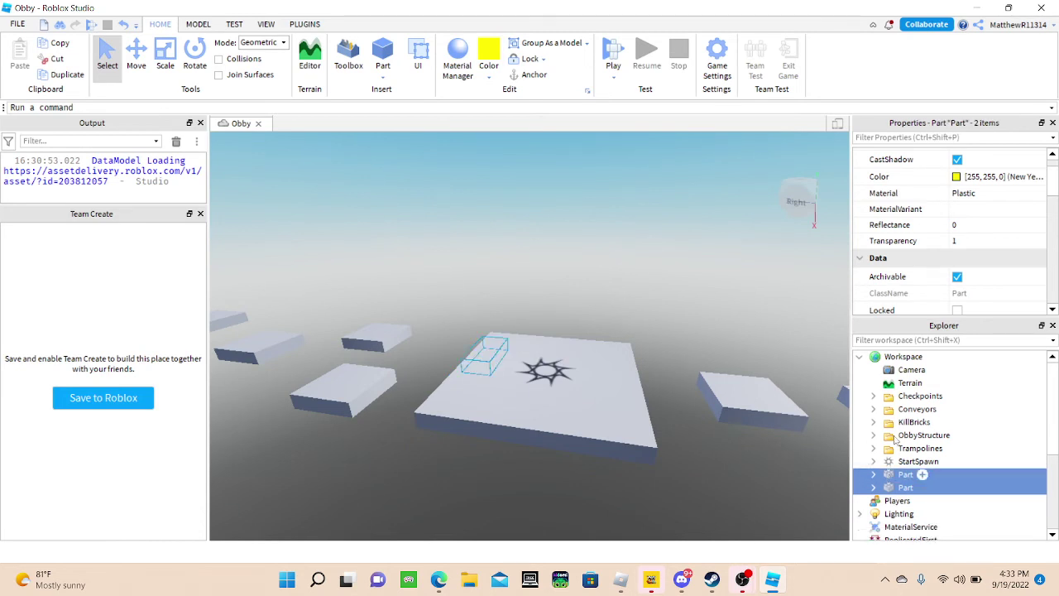
pyautogui.keyDown('ctrl'); pyautogui.click(917, 474); pyautogui.keyUp('ctrl')
pyautogui.click(532, 75)
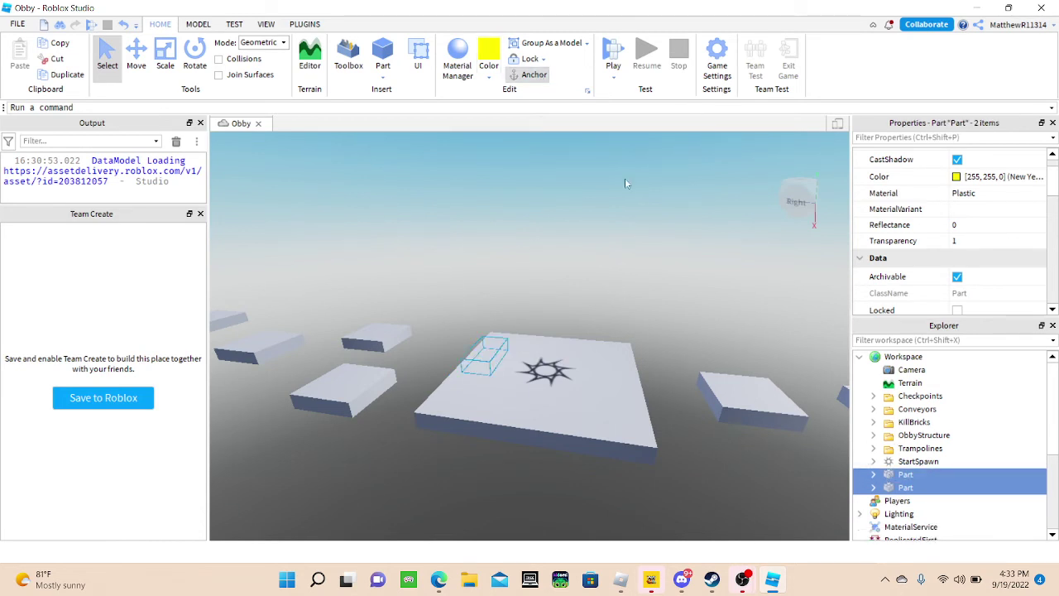
# - Duplicate the invisible light part on the stepping platform between the start and the first checkpoint
pyautogui.moveTo(608, 248); pyautogui.dragTo(577, 354, button='right')
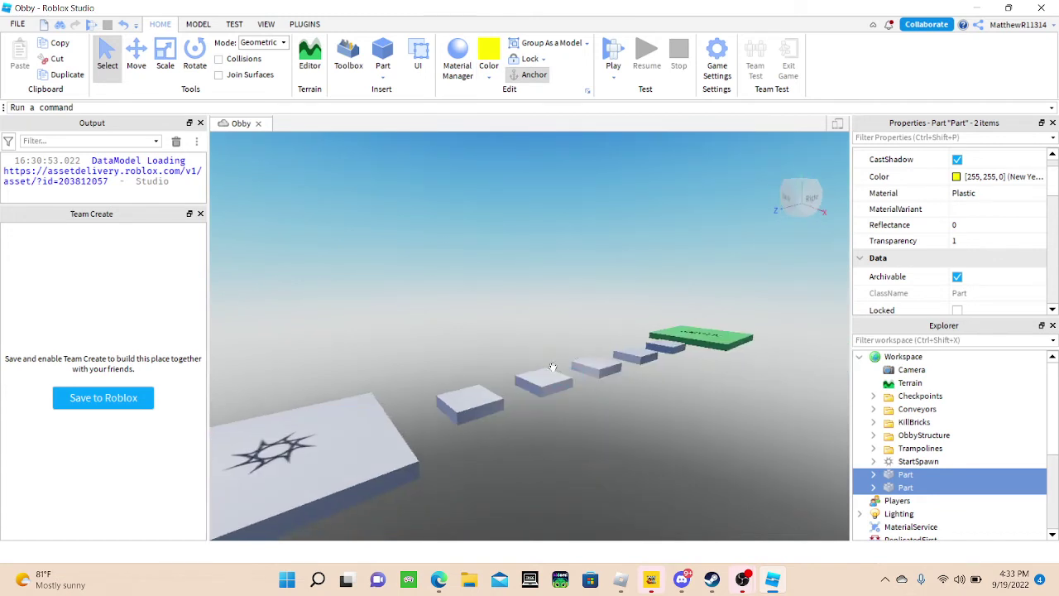
pyautogui.click(555, 366)
pyautogui.click(555, 374)
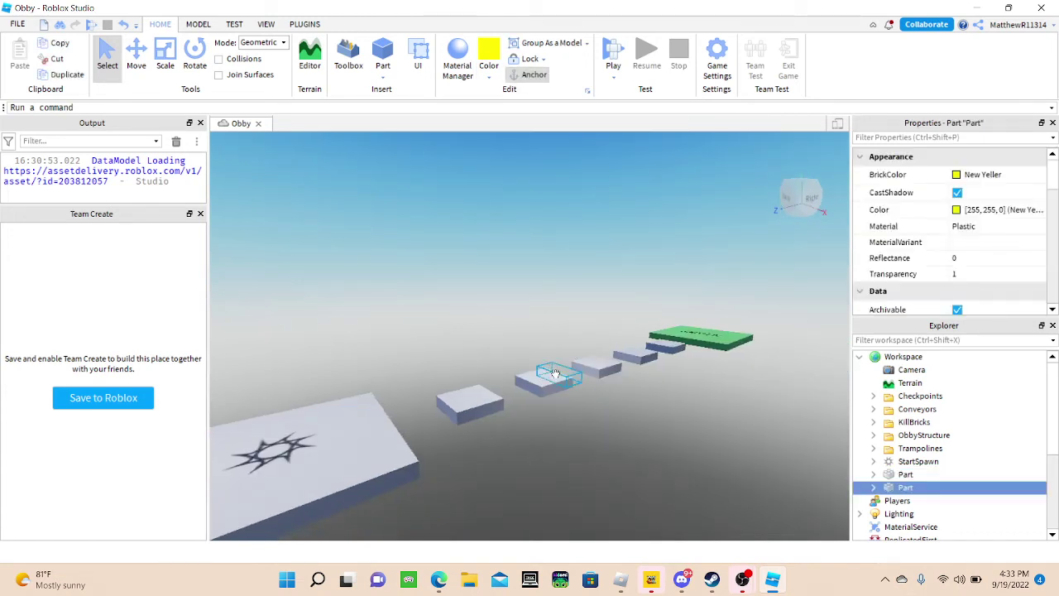
pyautogui.hotkey('ctrl', 'd')
pyautogui.rightClick(607, 361)
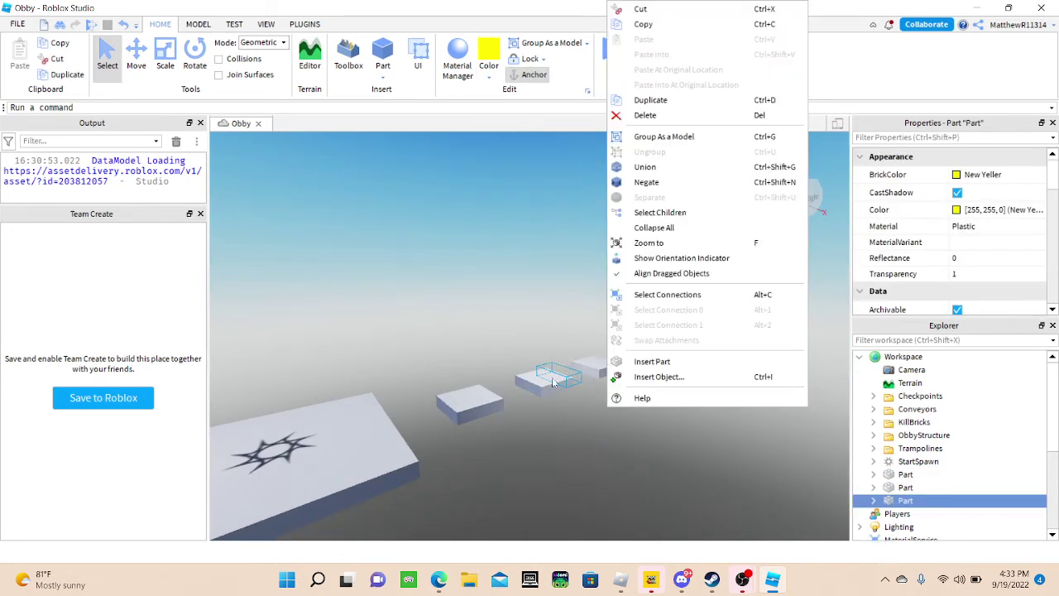
# - Move the copied light part onto one of the small stepping platforms between the first and second checkpoints
pyautogui.moveTo(558, 379)
pyautogui.mouseDown()
pyautogui.moveTo(576, 383)
pyautogui.moveTo(577, 372)
pyautogui.mouseUp()
pyautogui.press('s')
pyautogui.moveTo(577, 383); pyautogui.dragTo(576, 371, button='right')
pyautogui.moveTo(576, 371); pyautogui.dragTo(577, 372)
pyautogui.moveTo(575, 374); pyautogui.dragTo(577, 372, button='right')
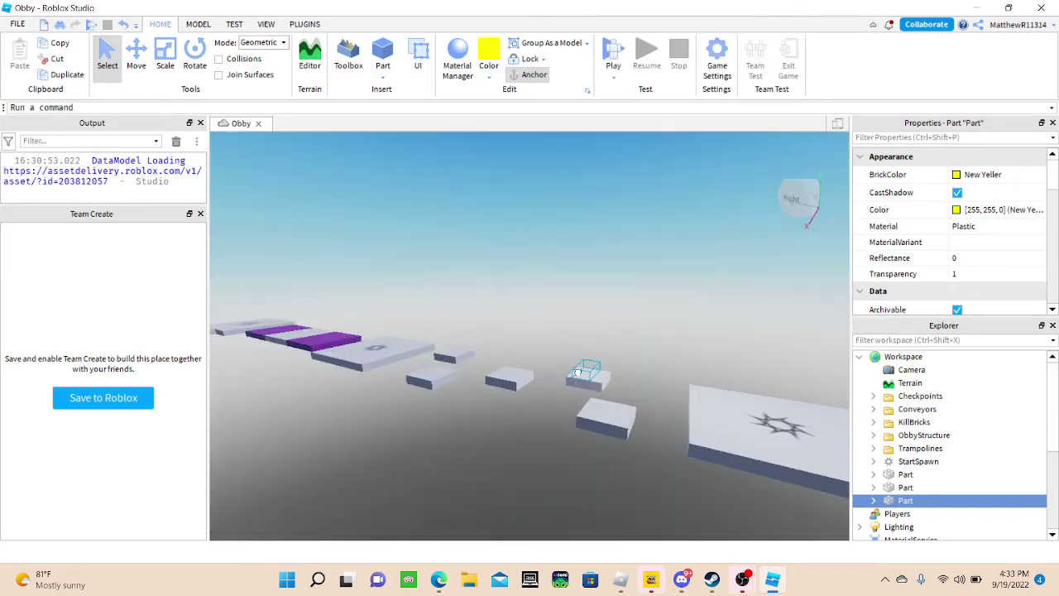
pyautogui.press('a')
pyautogui.moveTo(578, 372); pyautogui.dragTo(577, 373)
pyautogui.press('w')
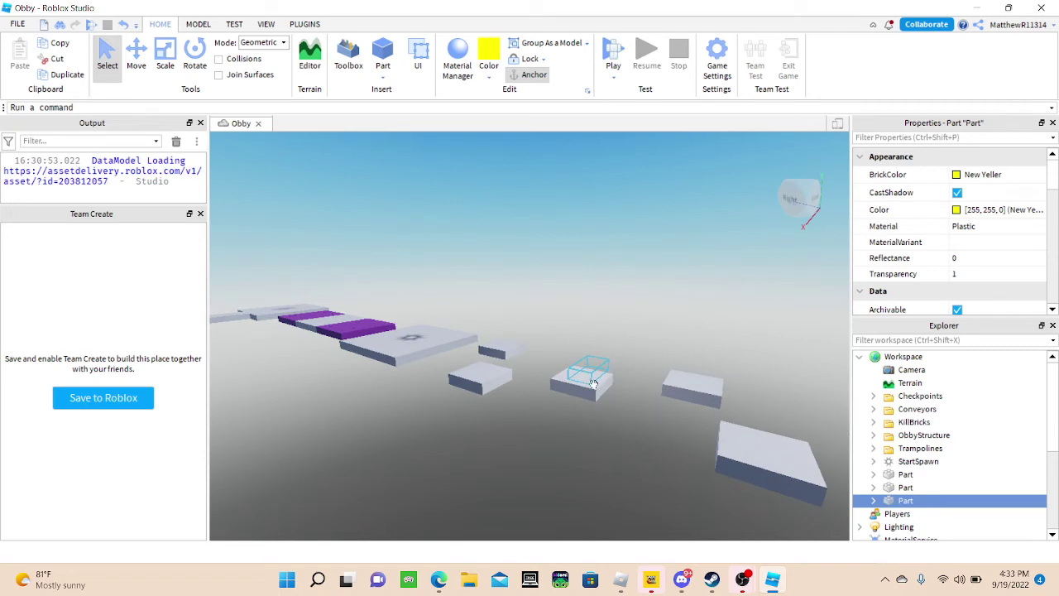
# - Duplicate the light part and place the copy at the edge of the second checkpoint platform, before the purple conveyors
pyautogui.rightClick(568, 205)
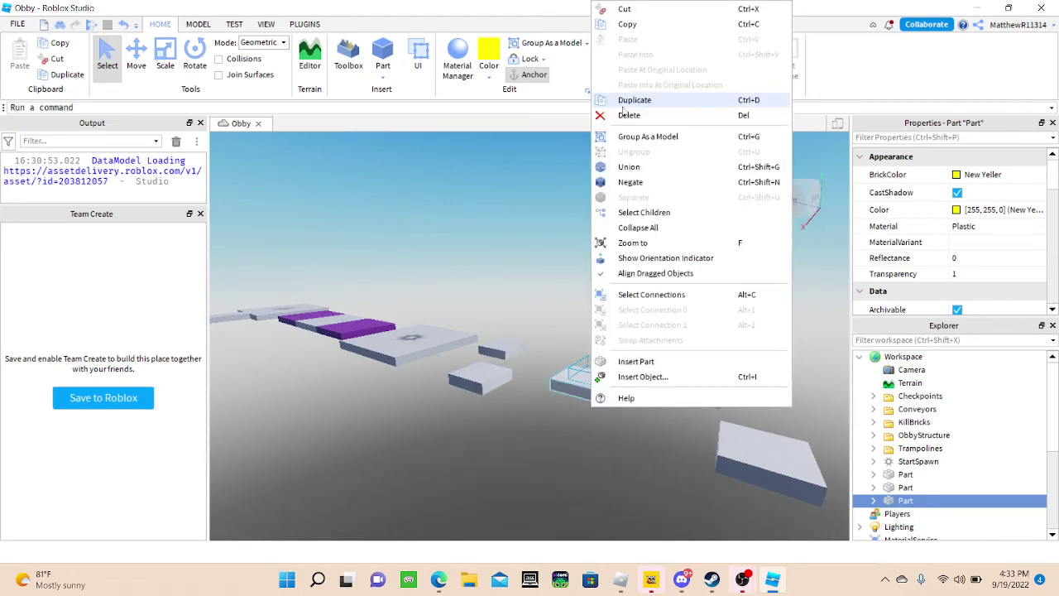
pyautogui.click(620, 98)
pyautogui.moveTo(593, 362); pyautogui.dragTo(459, 364)
pyautogui.press('w')
pyautogui.press('a')
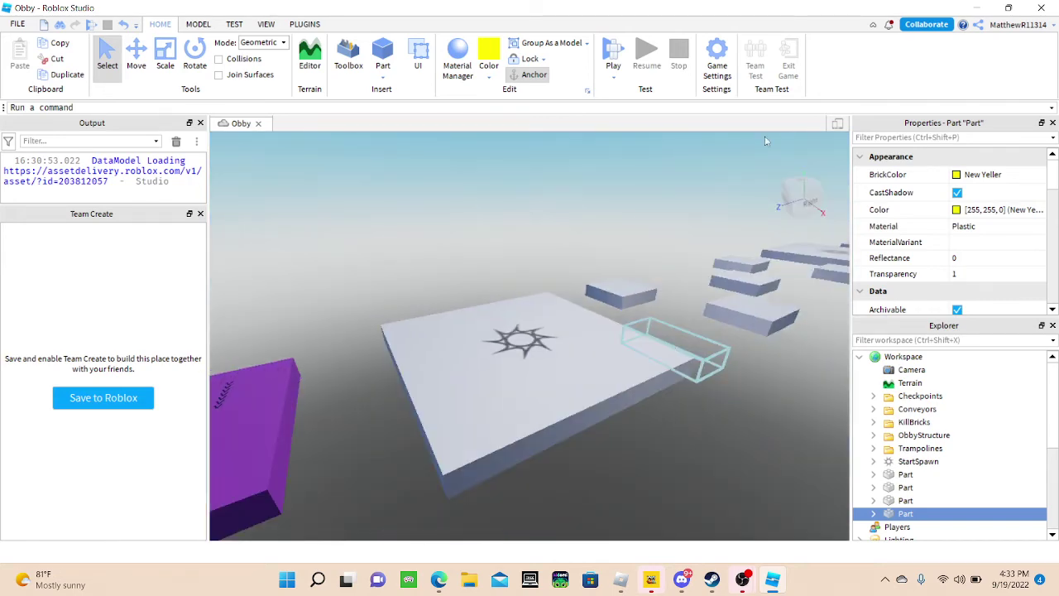
# - Duplicate the light part and place the copy on the white section between the two purple conveyors
pyautogui.rightClick(669, 189)
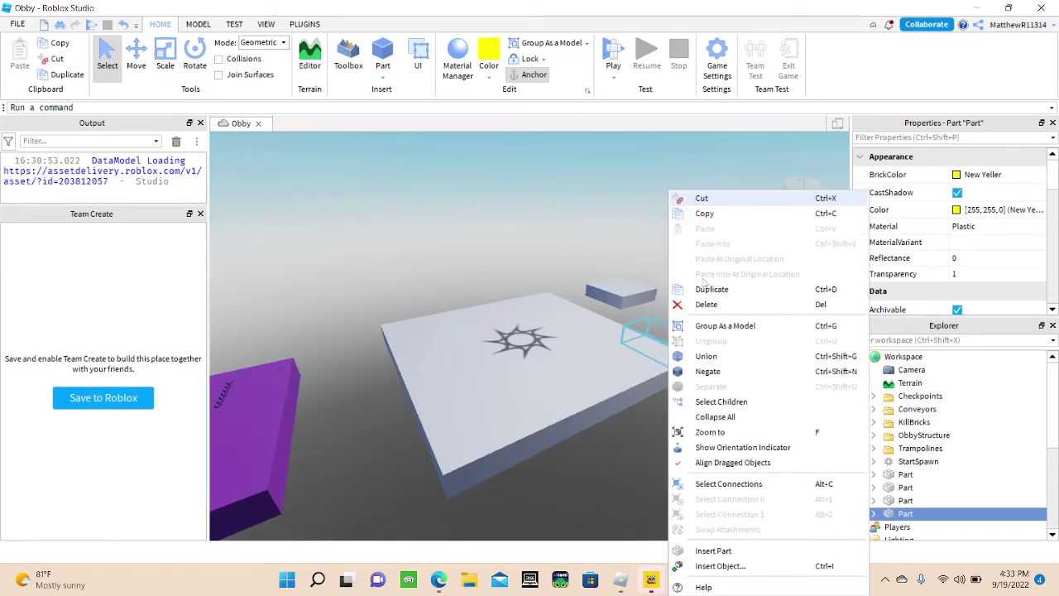
pyautogui.click(696, 292)
pyautogui.press('a')
pyautogui.moveTo(692, 343); pyautogui.dragTo(343, 461)
pyautogui.press('a')
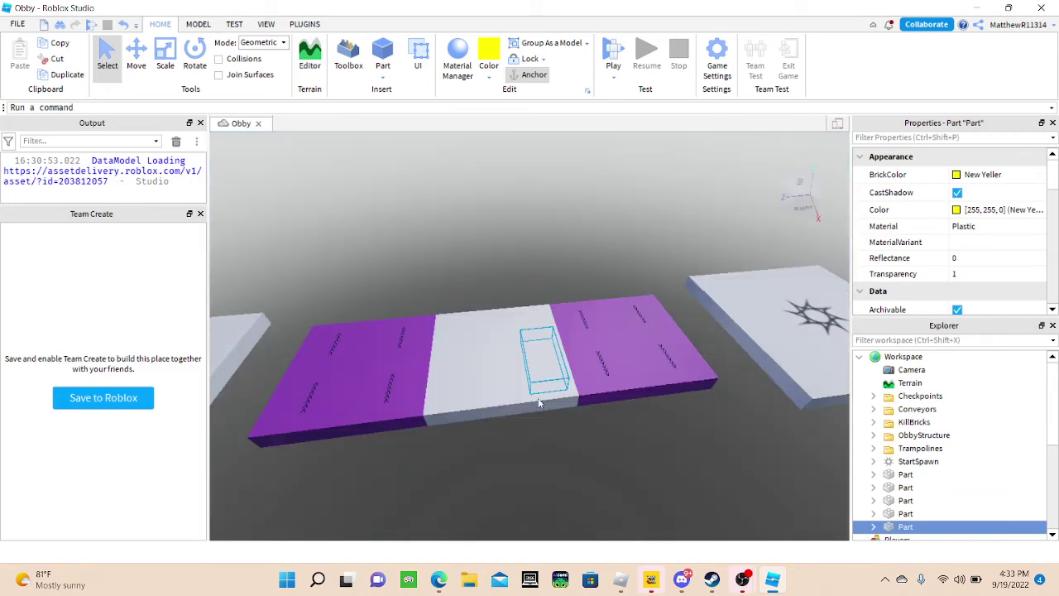
# - Duplicate the light part and place the copy beside the sun emblem on the checkpoint platform after the conveyors
pyautogui.rightClick(648, 353)
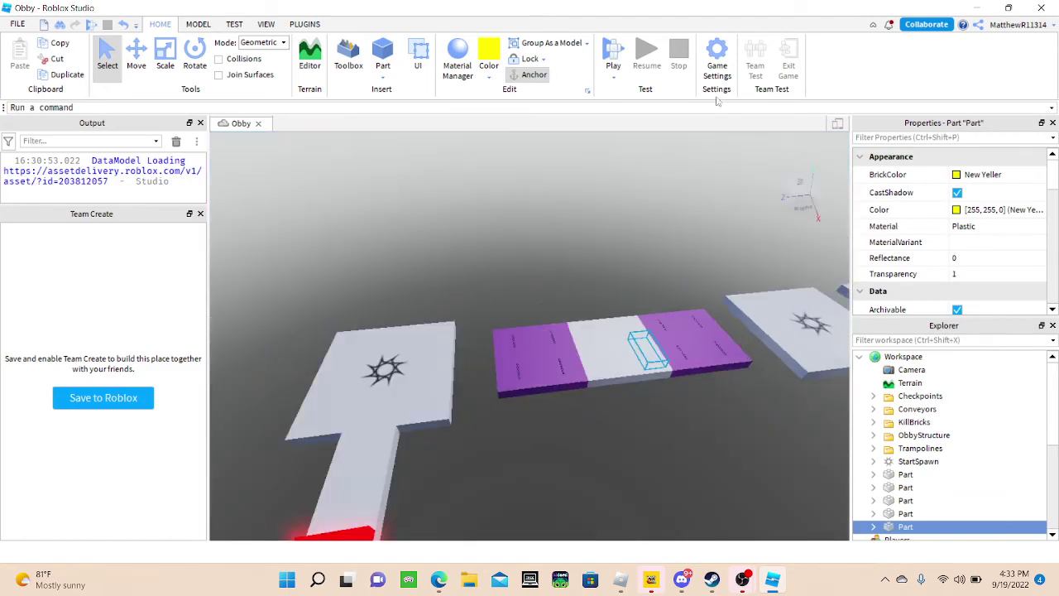
pyautogui.click(687, 103)
pyautogui.hotkey('ctrl', 'd')
pyautogui.moveTo(641, 338); pyautogui.dragTo(434, 379)
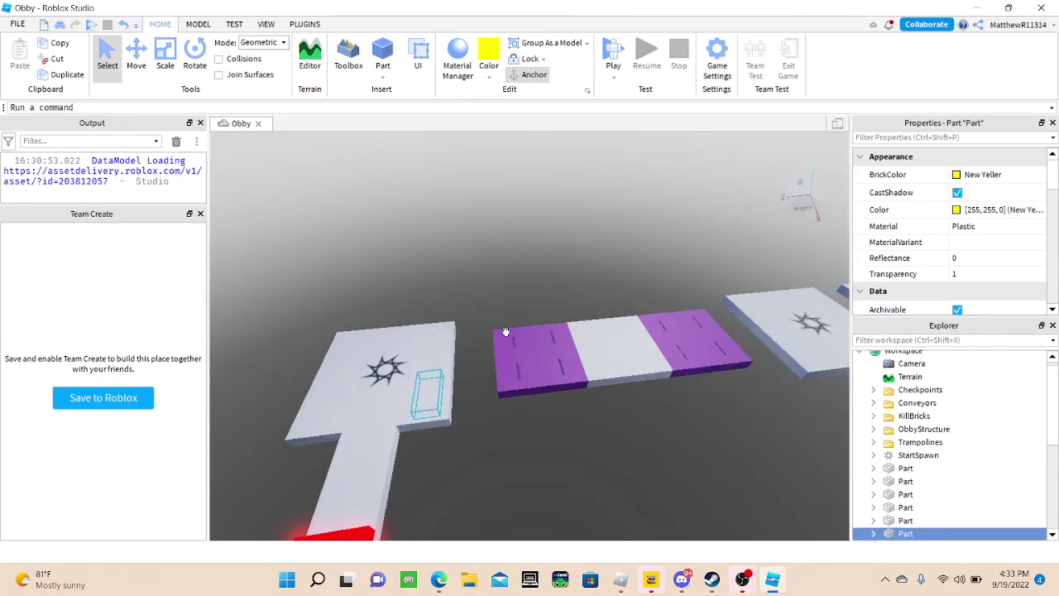
pyautogui.moveTo(507, 332); pyautogui.dragTo(515, 336, button='right')
pyautogui.moveTo(569, 316); pyautogui.dragTo(658, 176, button='right')
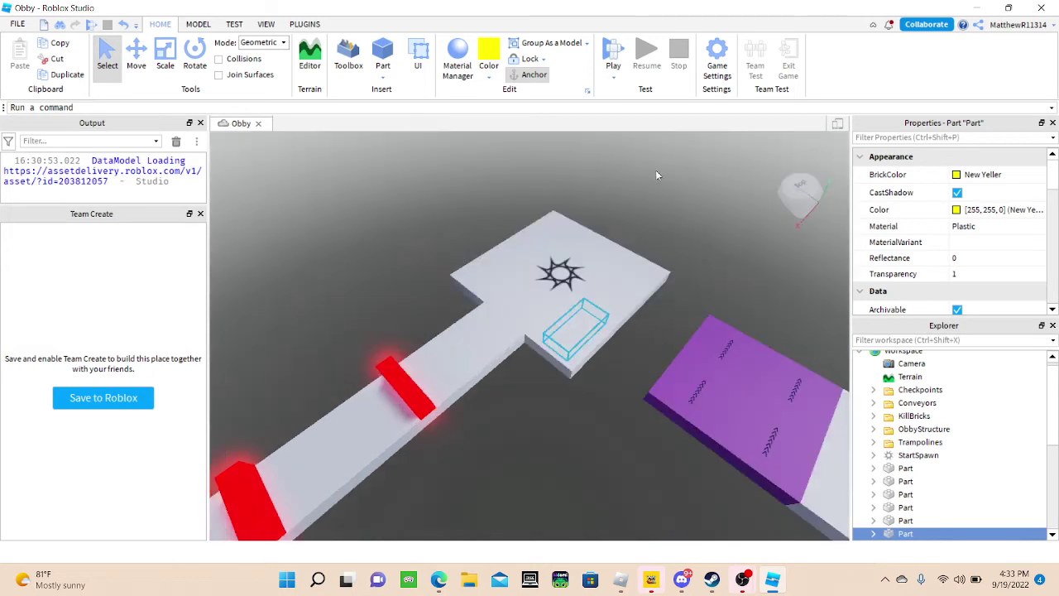
# - Duplicate the light part and place the copy on the narrow bridge between the two middle red kill bricks
pyautogui.rightClick(569, 317)
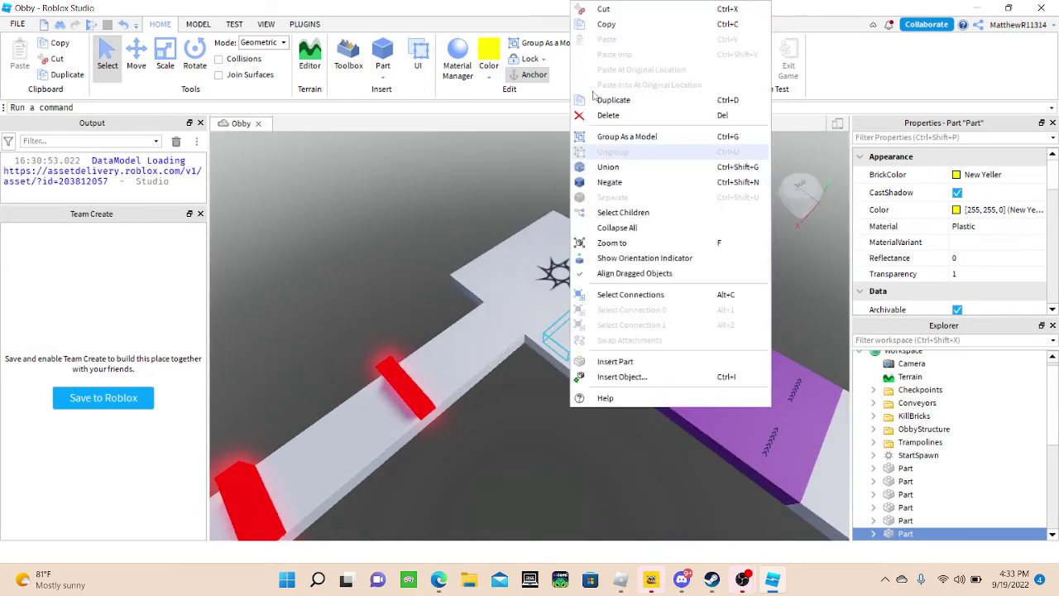
pyautogui.click(608, 99)
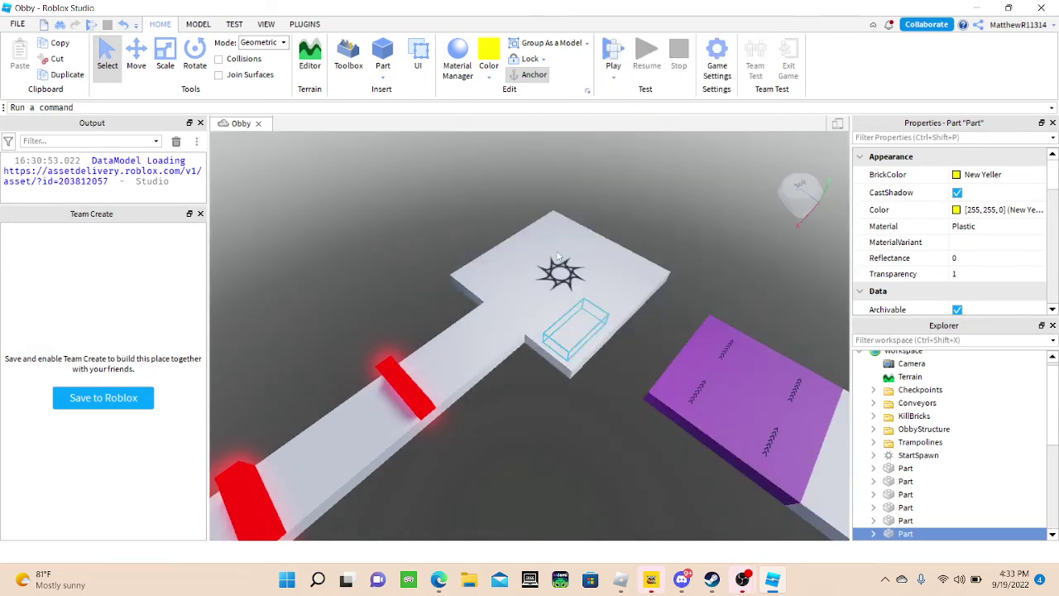
pyautogui.moveTo(580, 334); pyautogui.dragTo(782, 339)
pyautogui.moveTo(717, 321); pyautogui.dragTo(720, 323, button='right')
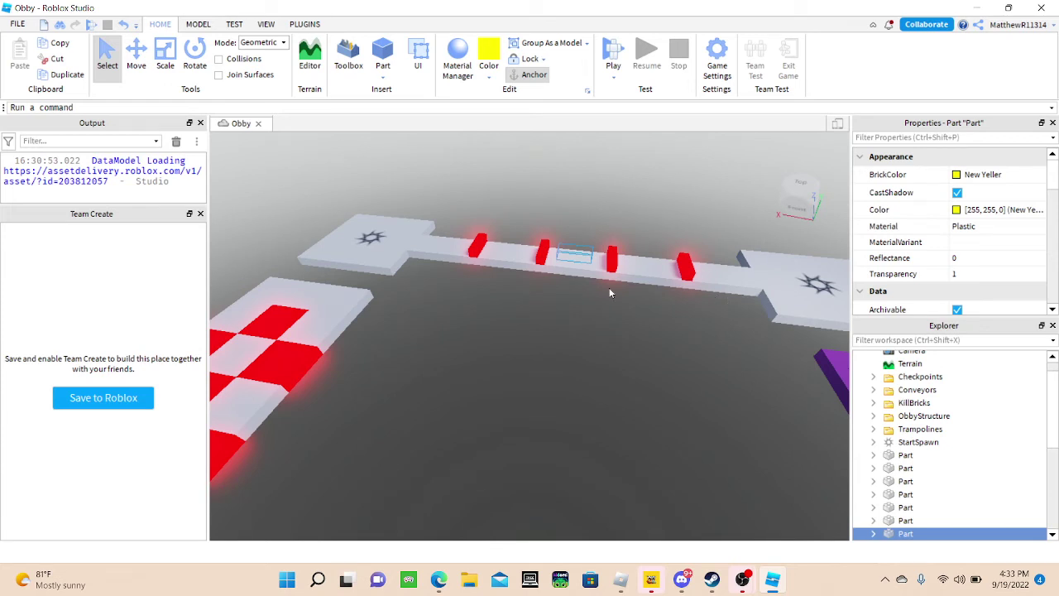
# - Duplicate the light part and place the copy on a white tile of the red checkered platform
pyautogui.rightClick(584, 256)
pyautogui.click(634, 100)
pyautogui.moveTo(584, 248); pyautogui.dragTo(249, 346)
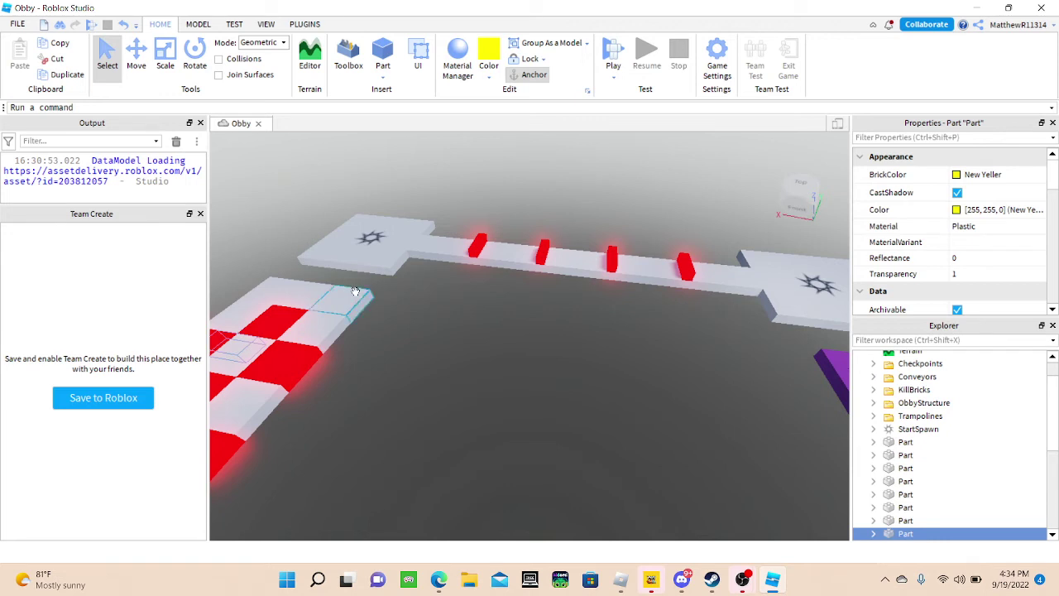
pyautogui.moveTo(355, 291); pyautogui.dragTo(355, 289, button='right')
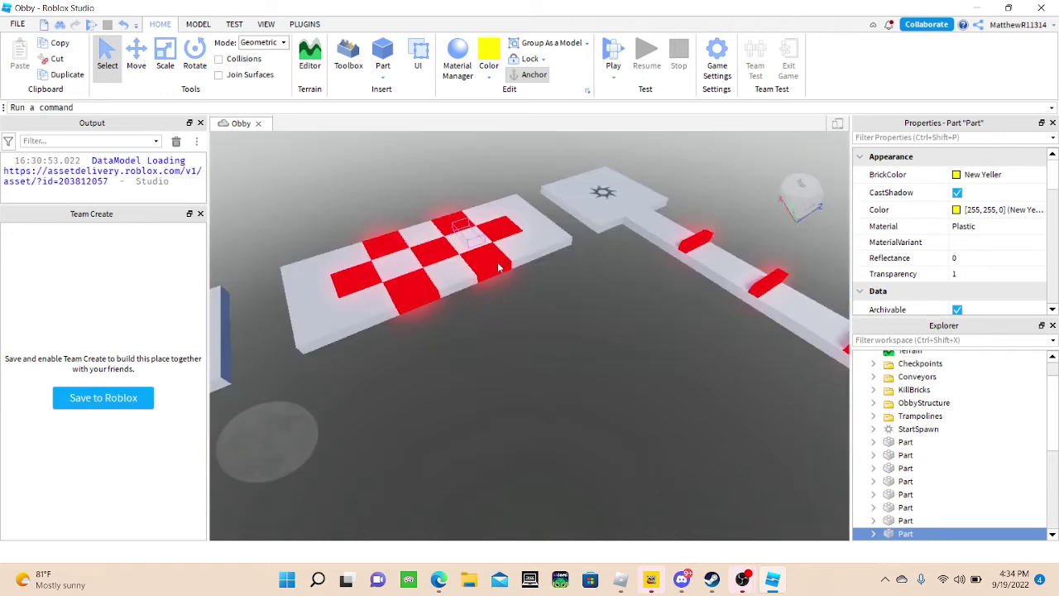
pyautogui.moveTo(498, 262); pyautogui.dragTo(576, 355, button='right')
# - Duplicate the light part and place the copy near a corner of the checkpoint platform after the checkered section
pyautogui.rightClick(580, 355)
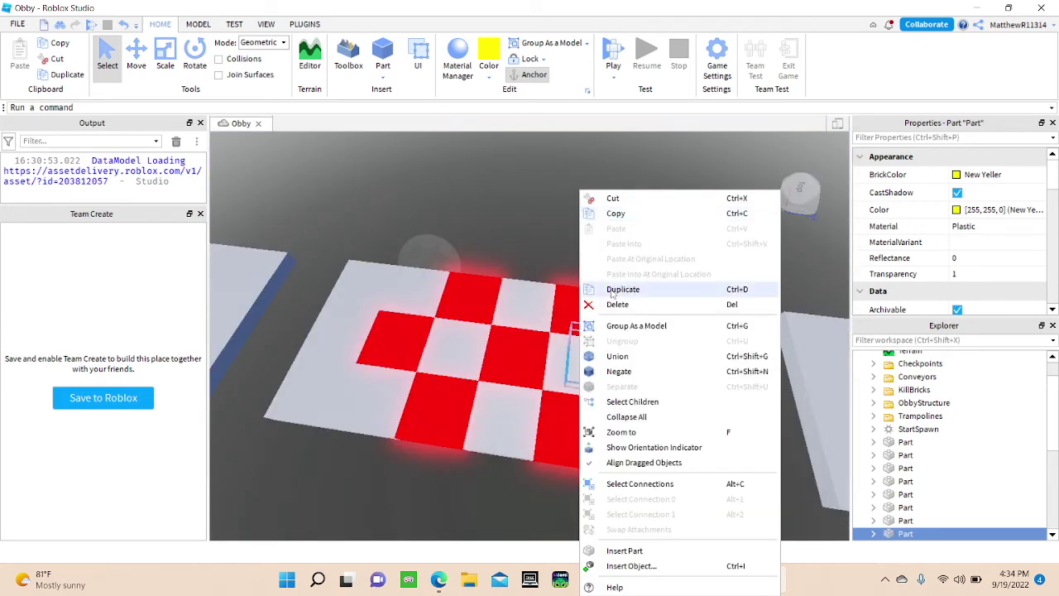
pyautogui.click(613, 294)
pyautogui.moveTo(582, 363); pyautogui.dragTo(383, 354)
pyautogui.press('a')
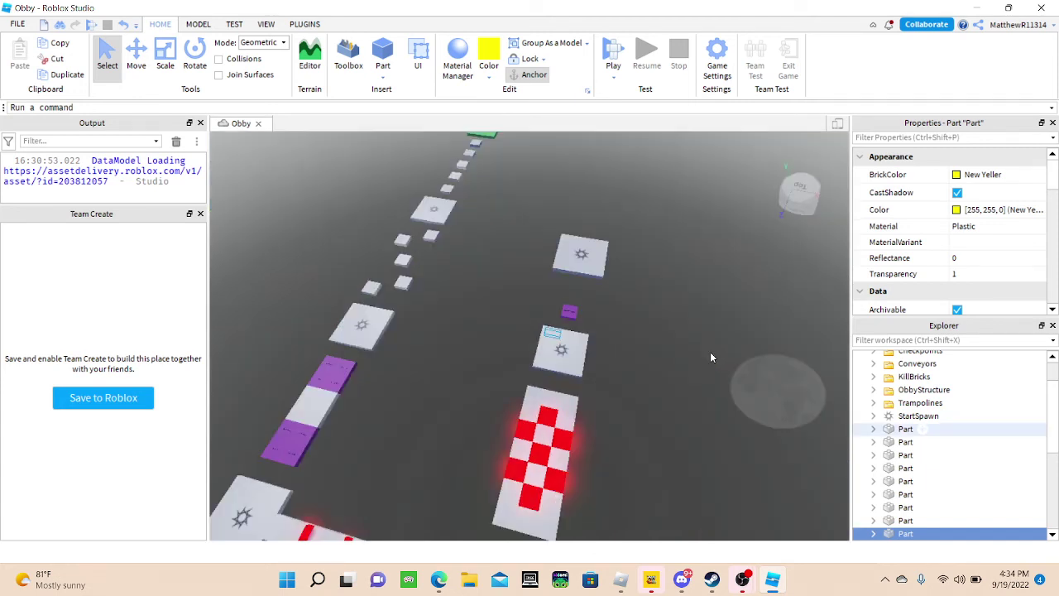
pyautogui.scroll(3, 556, 334)
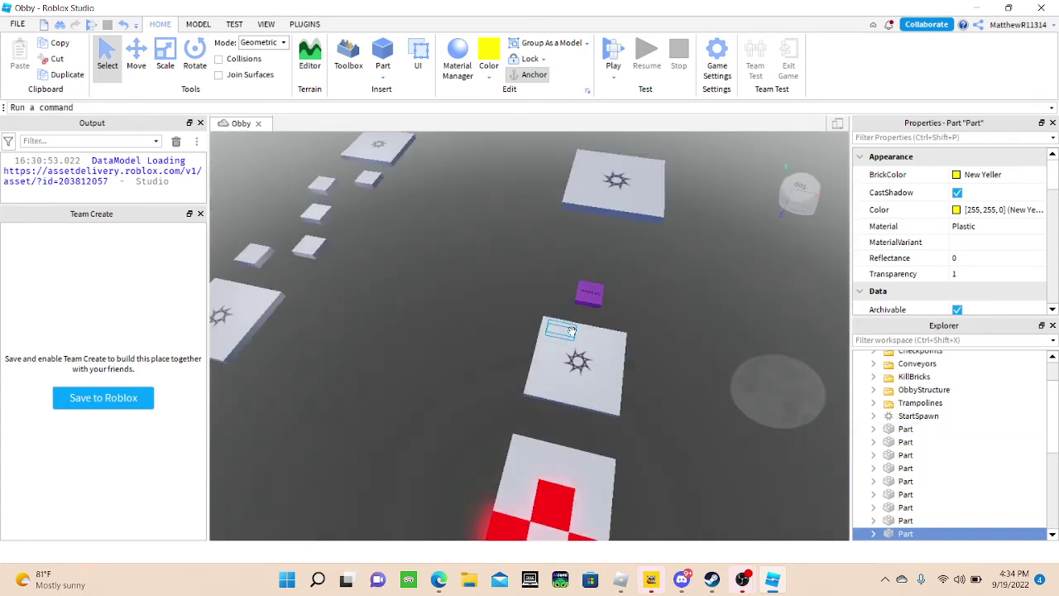
# - Duplicate the light part and move the copy to the edge of the last checkpoint platform, beyond the trampoline
pyautogui.rightClick(579, 208)
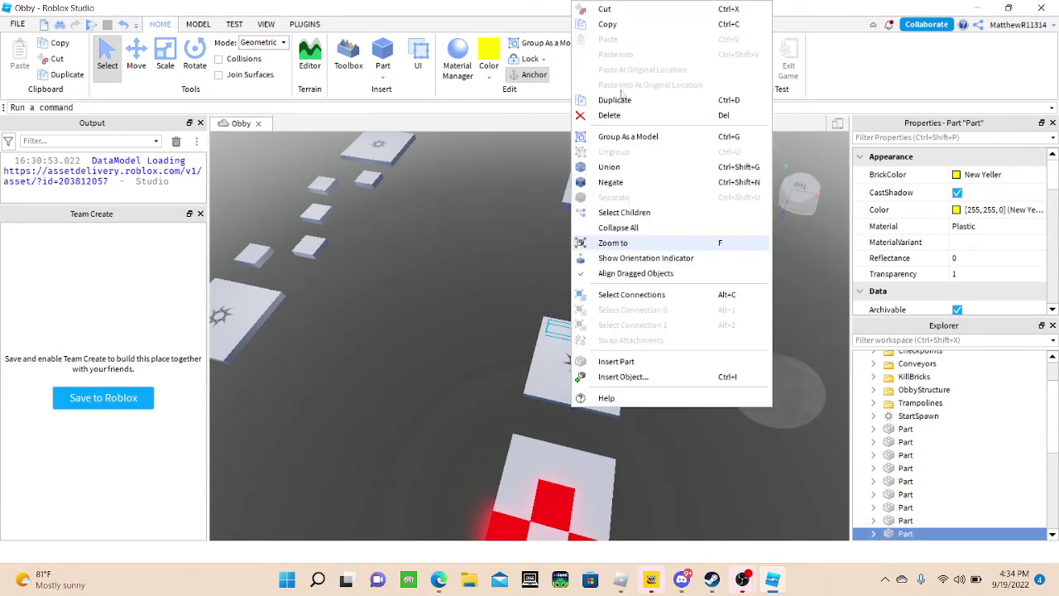
pyautogui.click(619, 100)
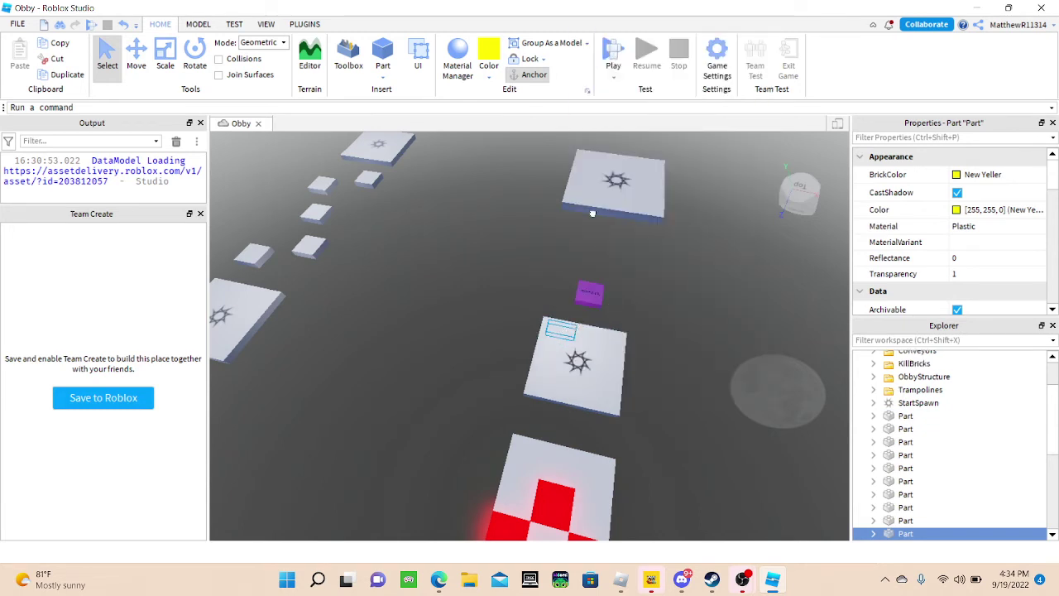
pyautogui.moveTo(593, 213); pyautogui.dragTo(581, 217)
pyautogui.press('f')
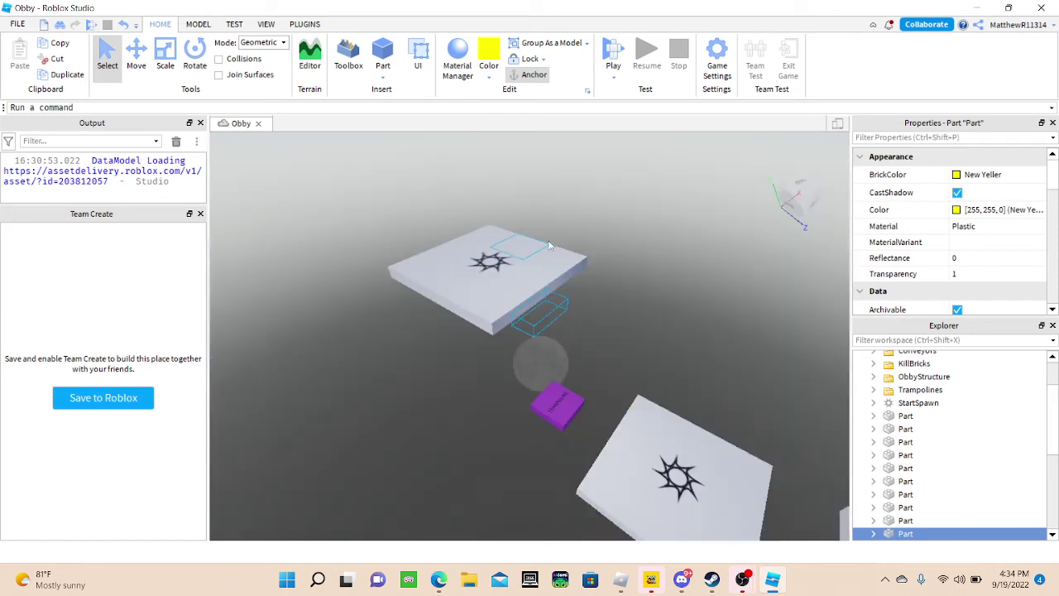
# - Clear the selection and inspect the whole obby course, from the start to the last checkpoint platform
pyautogui.scroll(-3, 608, 241)
pyautogui.moveTo(549, 245); pyautogui.dragTo(621, 245, button='right')
pyautogui.click(607, 241)
pyautogui.scroll(-5, 602, 243)
pyautogui.scroll(-3, 620, 245)
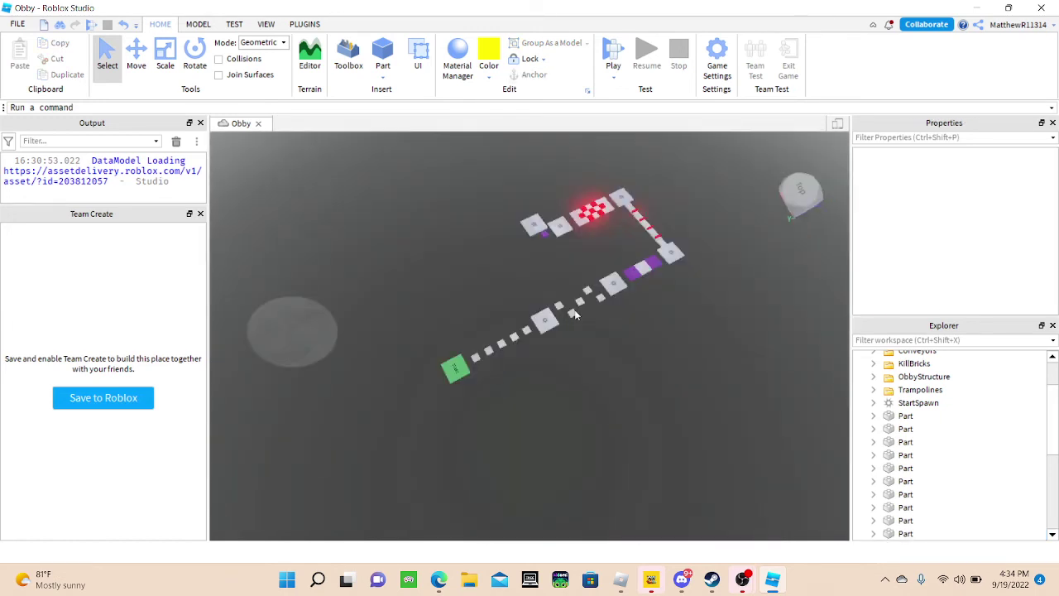
pyautogui.moveTo(577, 315); pyautogui.dragTo(567, 323, button='right')
pyautogui.scroll(3, 567, 319)
pyautogui.scroll(3, 567, 322)
pyautogui.scroll(3, 567, 323)
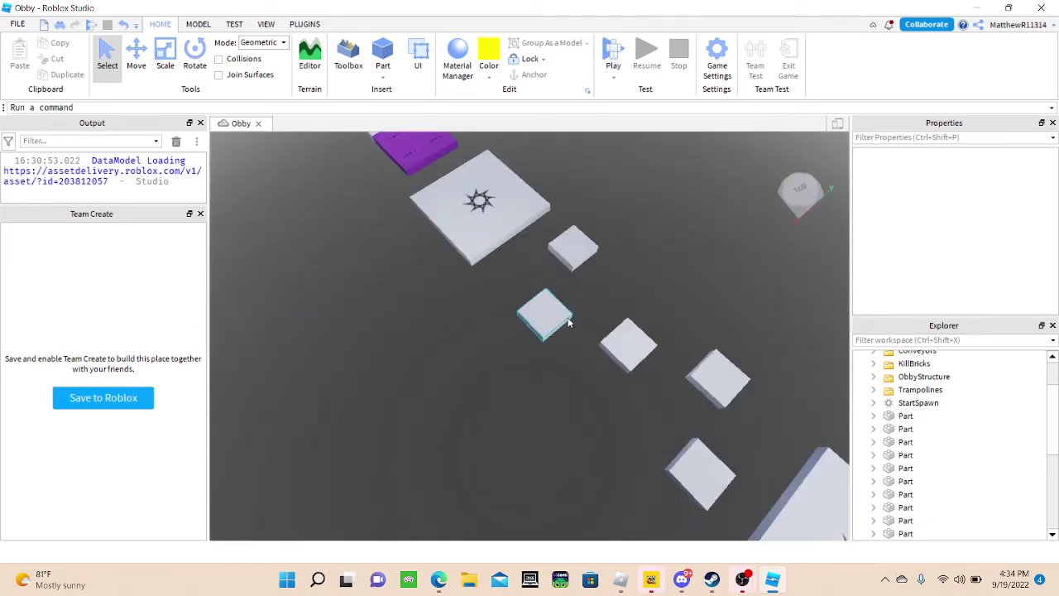
pyautogui.scroll(5, 568, 323)
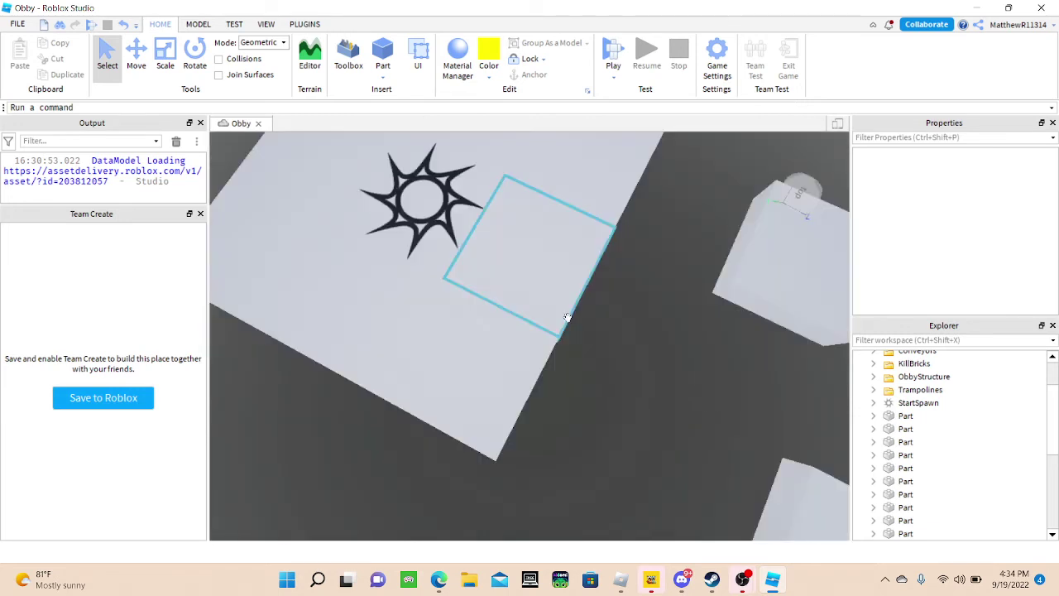
pyautogui.scroll(-5, 568, 318)
pyautogui.moveTo(567, 317); pyautogui.dragTo(568, 318, button='right')
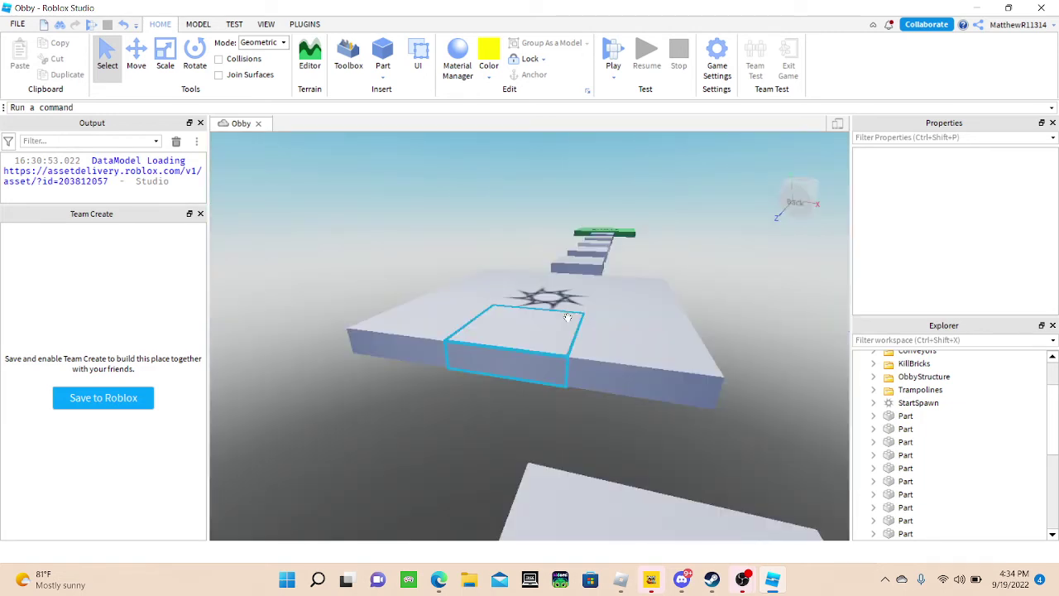
pyautogui.moveTo(478, 434); pyautogui.dragTo(469, 429, button='right')
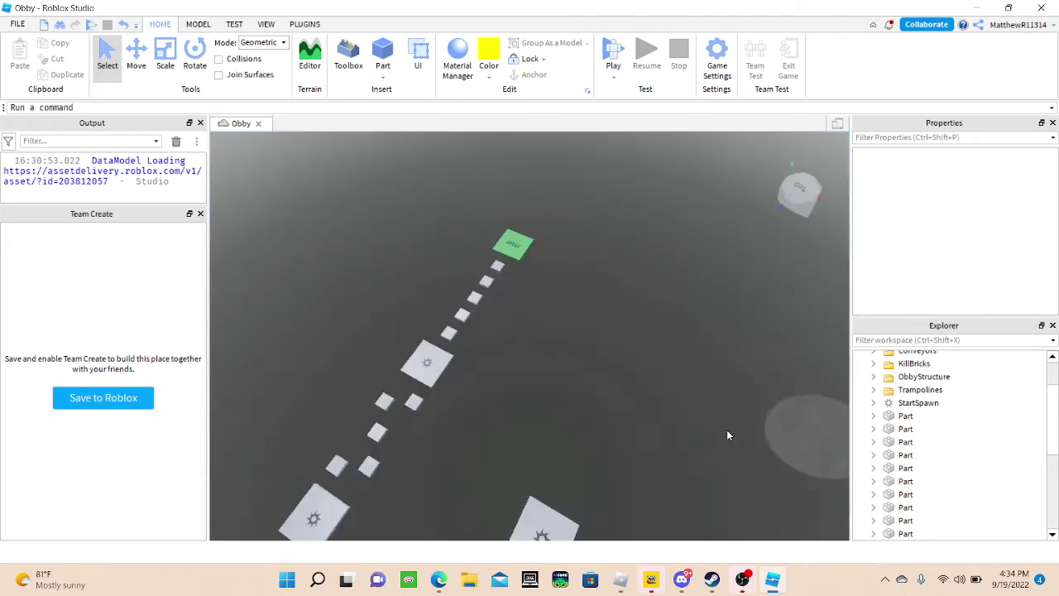
pyautogui.scroll(3, 948, 397)
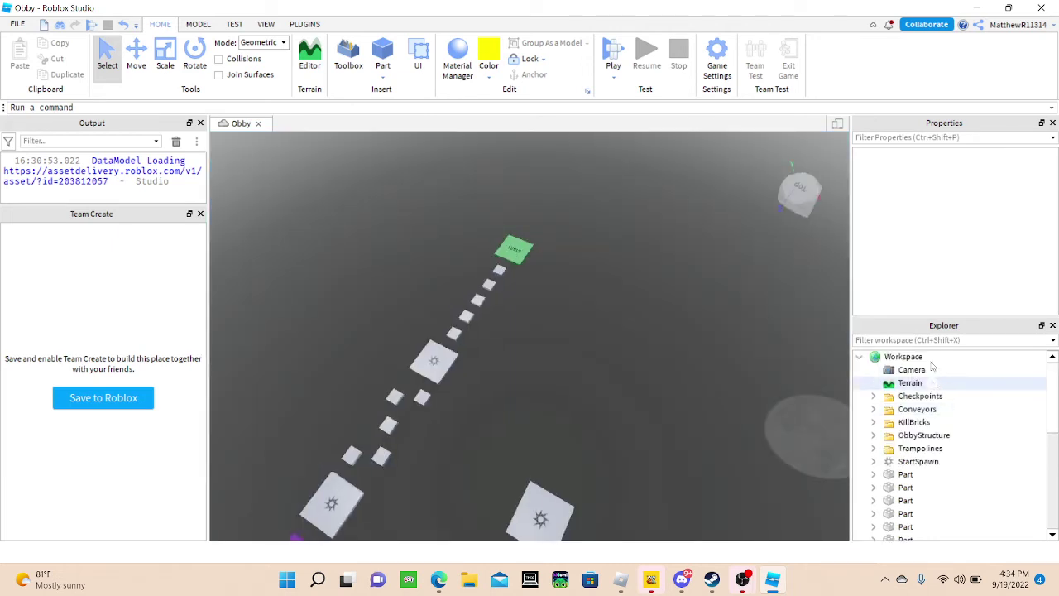
# - Add a new Folder inside Workspace
pyautogui.click(933, 358)
pyautogui.scroll(-1, 937, 118)
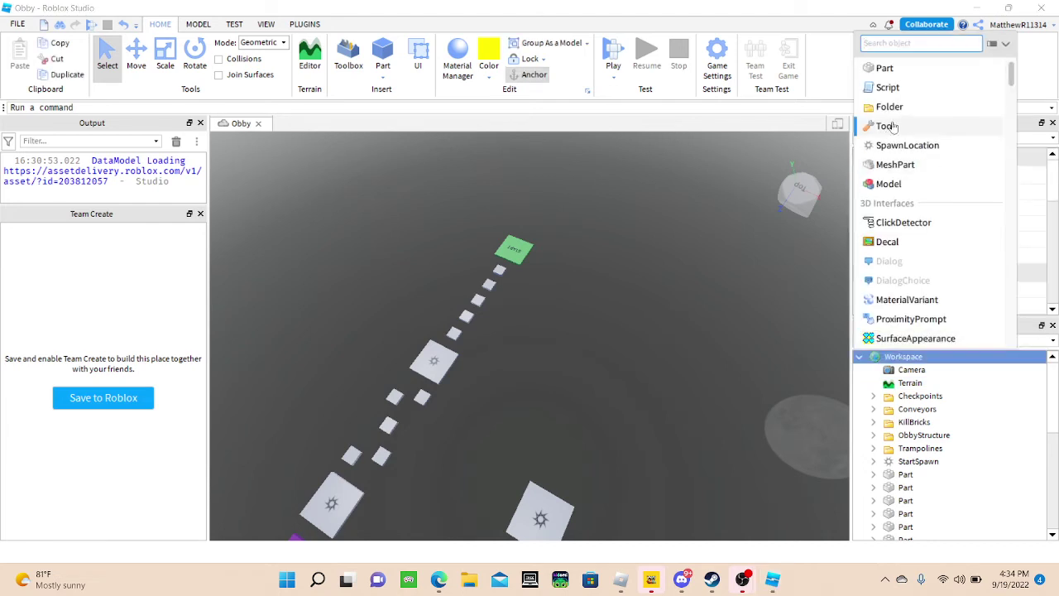
pyautogui.click(890, 106)
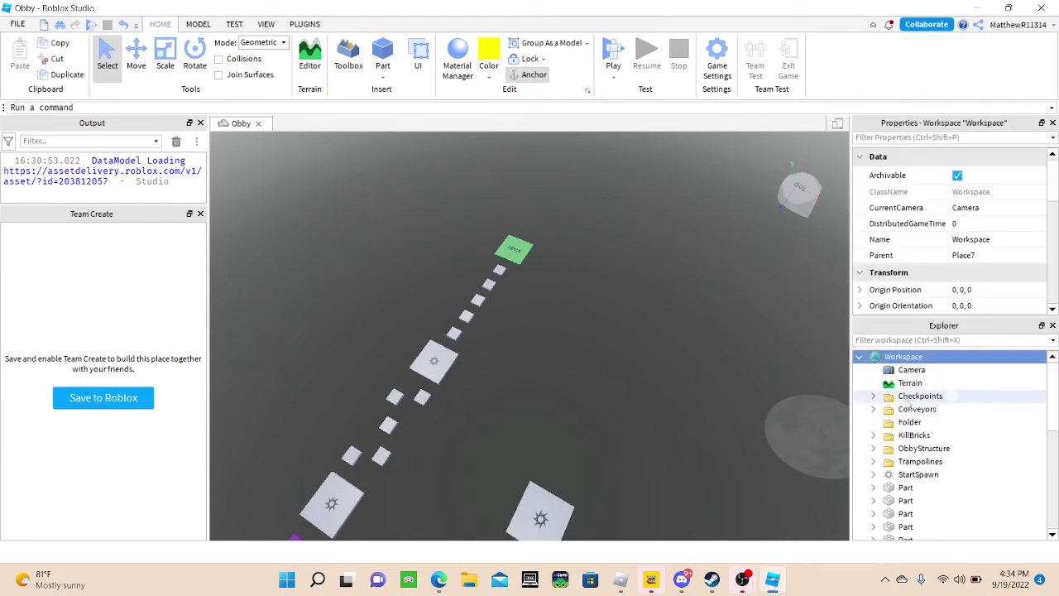
# - Rename the new folder in Workspace as Lights
pyautogui.click(905, 424)
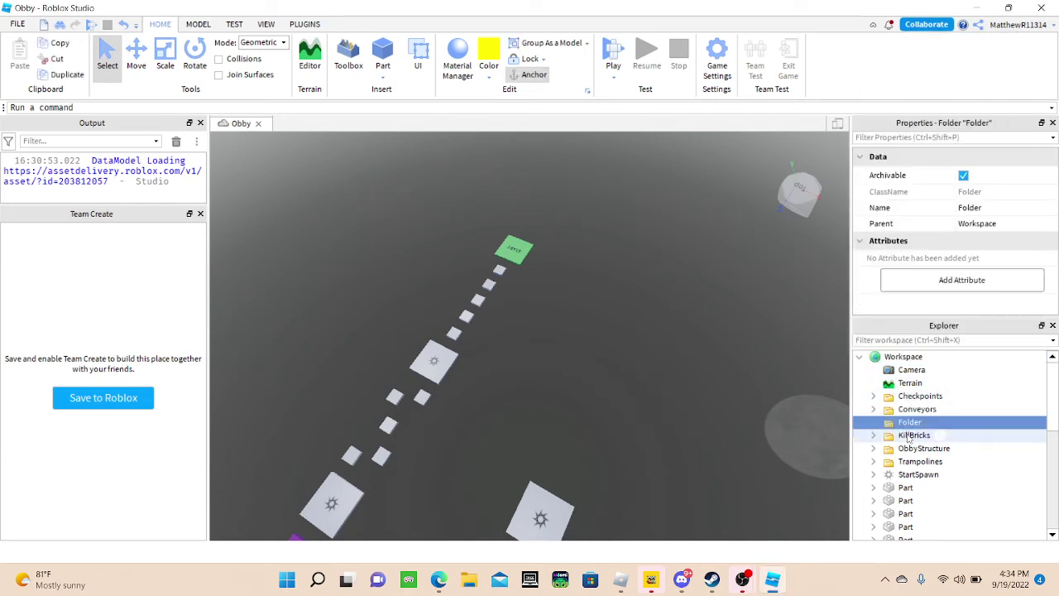
pyautogui.press('F2')
pyautogui.press('BackSpace')
pyautogui.write('Lights')
pyautogui.press('Return')
# - Move all the loose light parts below StartSpawn into the Lights folder and check the folder's contents
pyautogui.scroll(-1, 911, 443)
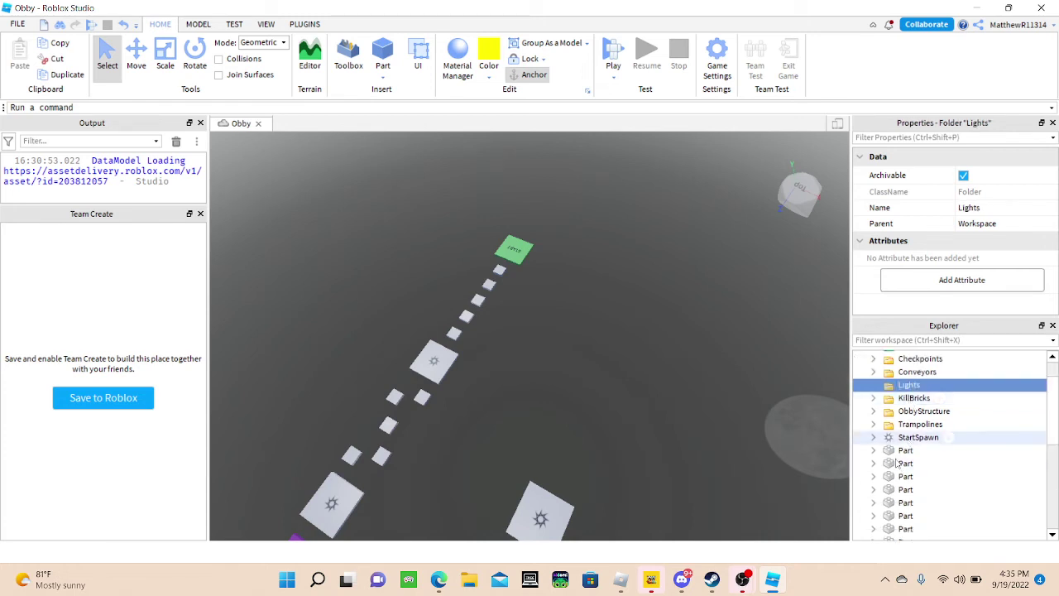
pyautogui.click(905, 450)
pyautogui.scroll(-1, 904, 454)
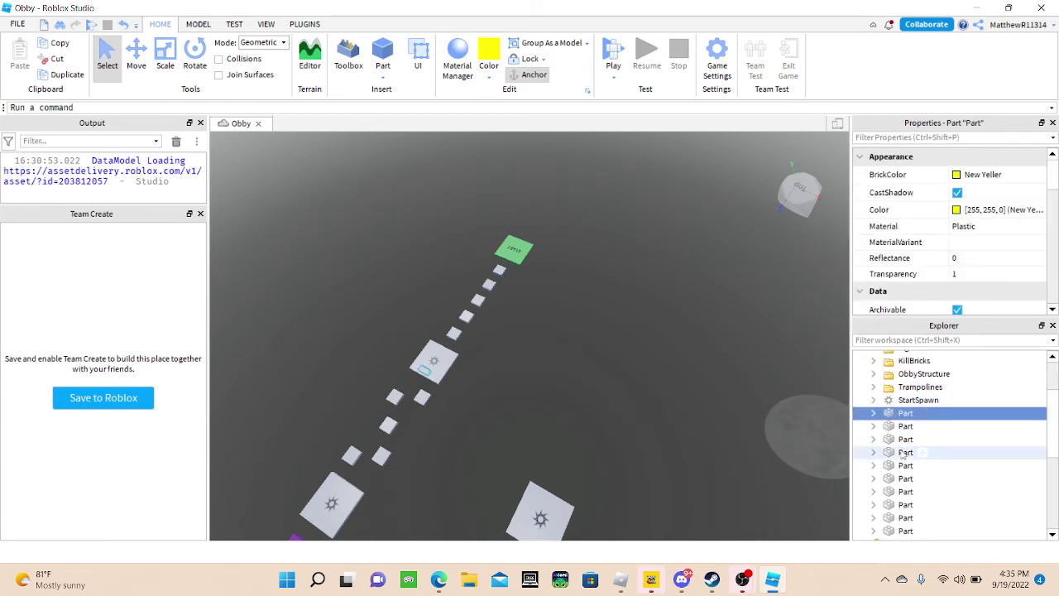
pyautogui.scroll(-3, 903, 453)
pyautogui.keyDown('shift'); pyautogui.click(901, 418); pyautogui.keyUp('shift')
pyautogui.scroll(1, 901, 417)
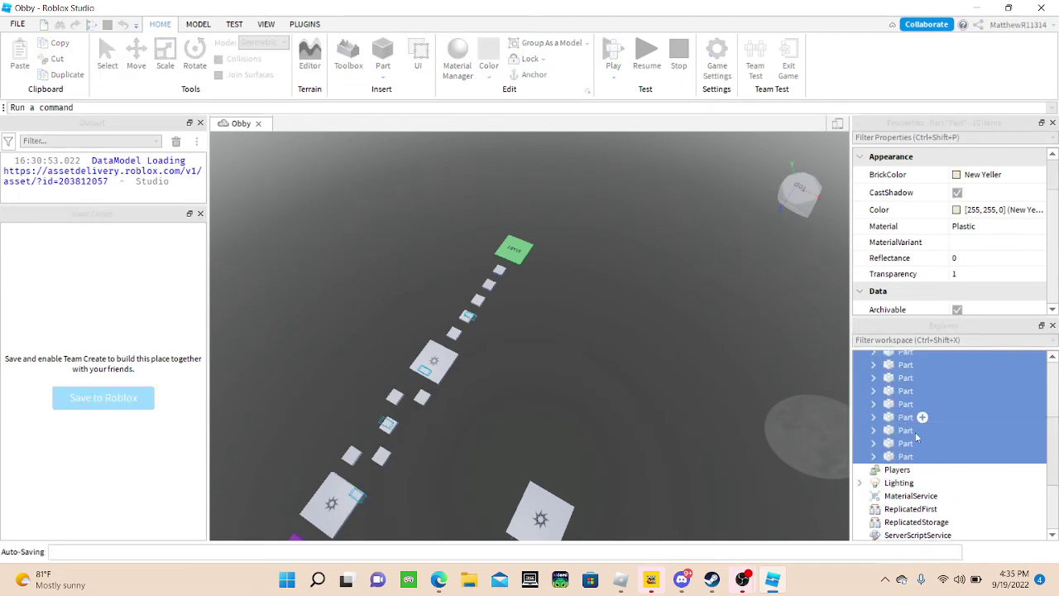
pyautogui.scroll(3, 912, 433)
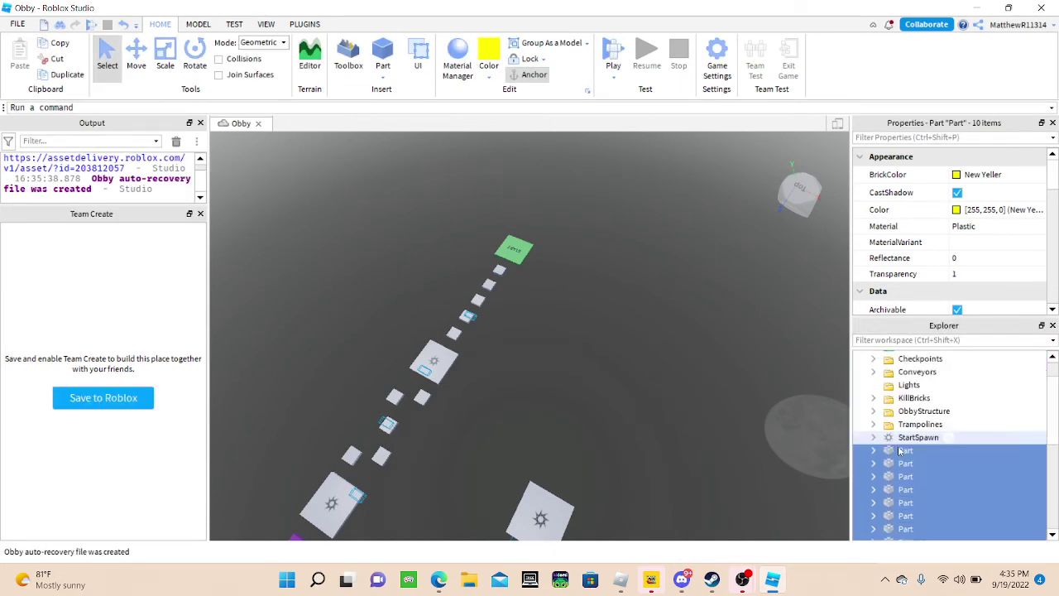
pyautogui.moveTo(911, 451); pyautogui.dragTo(941, 387)
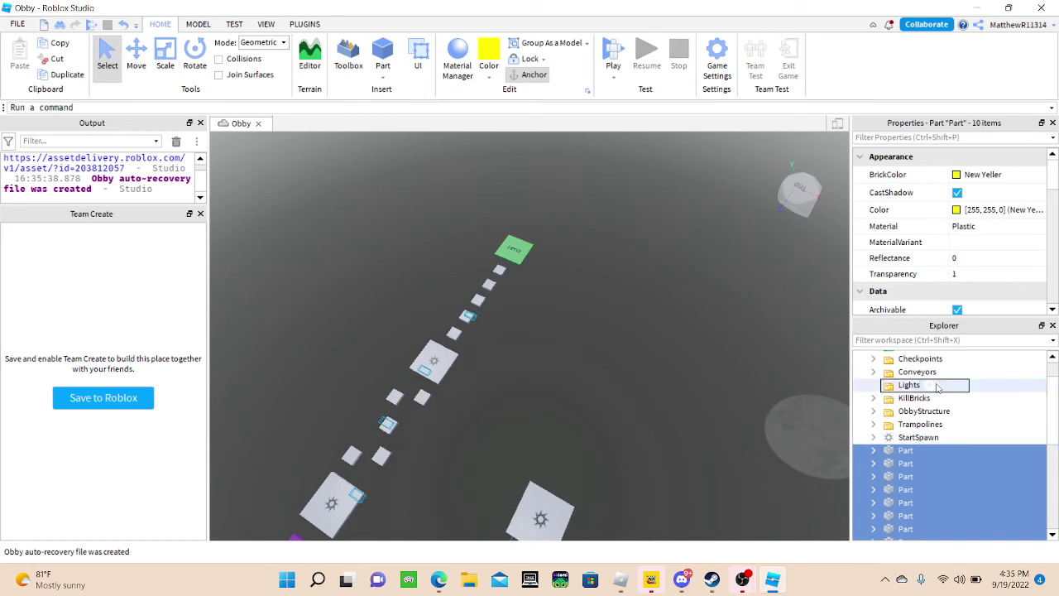
pyautogui.click(874, 385)
pyautogui.click(874, 386)
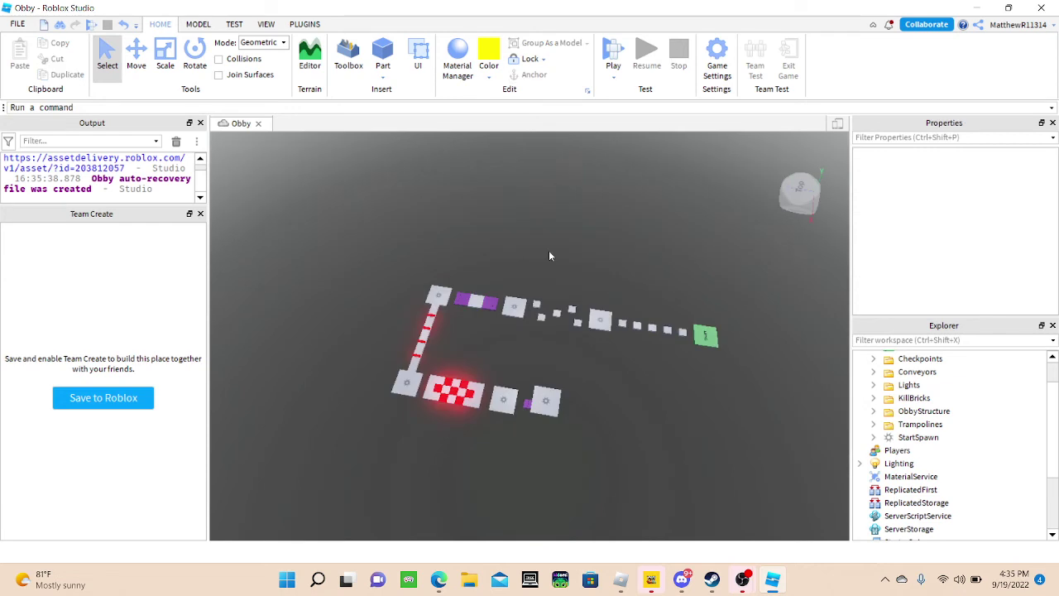
pyautogui.moveTo(548, 251)
pyautogui.mouseDown()
pyautogui.moveTo(651, 268)
pyautogui.moveTo(445, 253)
pyautogui.moveTo(307, 400)
pyautogui.moveTo(607, 267)
pyautogui.moveTo(506, 235)
pyautogui.moveTo(520, 272)
pyautogui.moveTo(507, 275)
pyautogui.moveTo(592, 284)
pyautogui.moveTo(602, 248)
pyautogui.moveTo(496, 251)
pyautogui.moveTo(486, 264)
pyautogui.moveTo(584, 277)
pyautogui.mouseUp()
pyautogui.moveTo(652, 262)
pyautogui.mouseDown()
pyautogui.moveTo(574, 263)
pyautogui.moveTo(761, 260)
pyautogui.moveTo(653, 260)
pyautogui.moveTo(837, 402)
pyautogui.moveTo(731, 398)
pyautogui.moveTo(704, 377)
pyautogui.moveTo(660, 252)
pyautogui.moveTo(665, 268)
pyautogui.moveTo(719, 257)
pyautogui.moveTo(689, 282)
pyautogui.moveTo(568, 490)
pyautogui.moveTo(586, 472)
pyautogui.moveTo(643, 264)
pyautogui.moveTo(661, 258)
pyautogui.mouseUp()
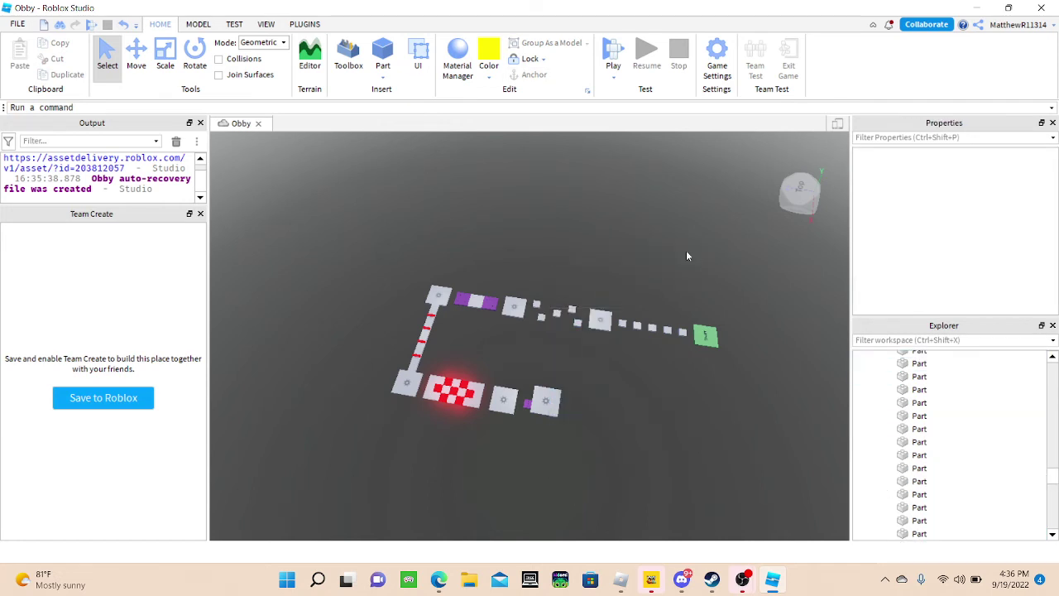
pyautogui.moveTo(686, 250); pyautogui.dragTo(528, 292, button='right')
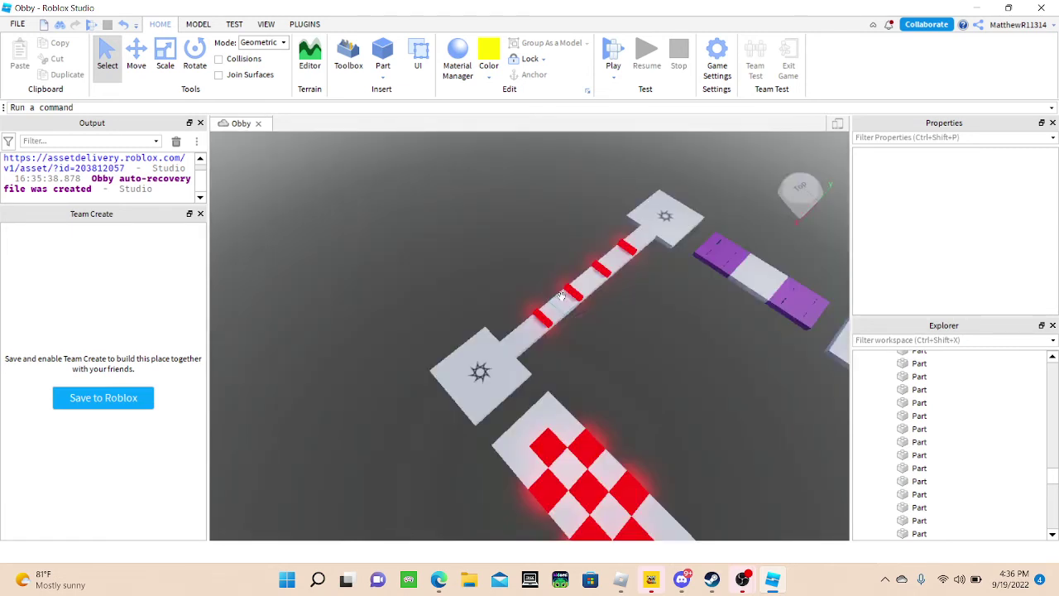
pyautogui.scroll(5, 562, 295)
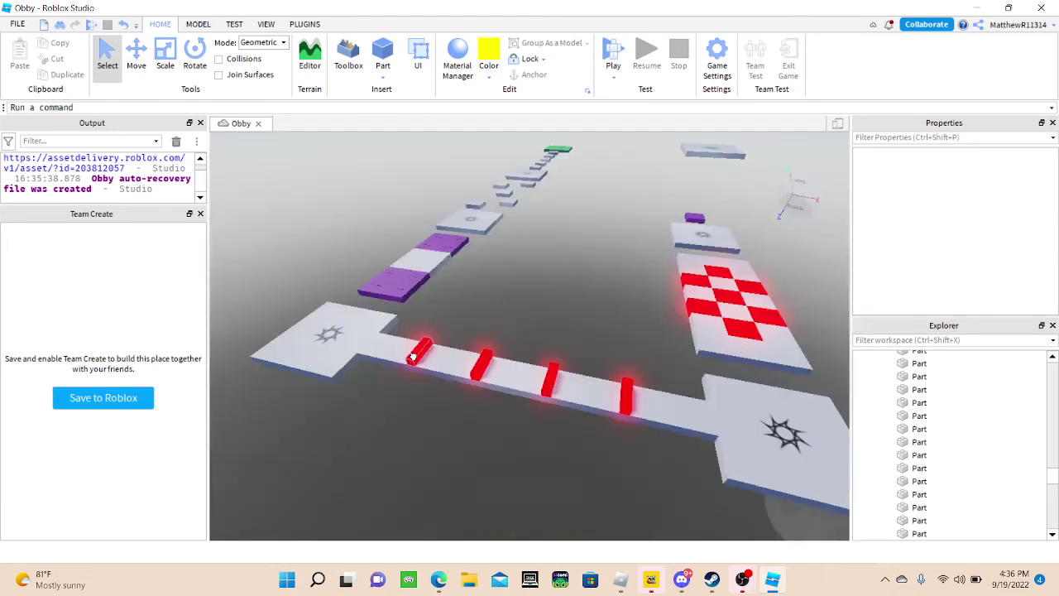
pyautogui.click(417, 355)
pyautogui.keyDown('ctrl'); pyautogui.click(485, 369); pyautogui.keyUp('ctrl')
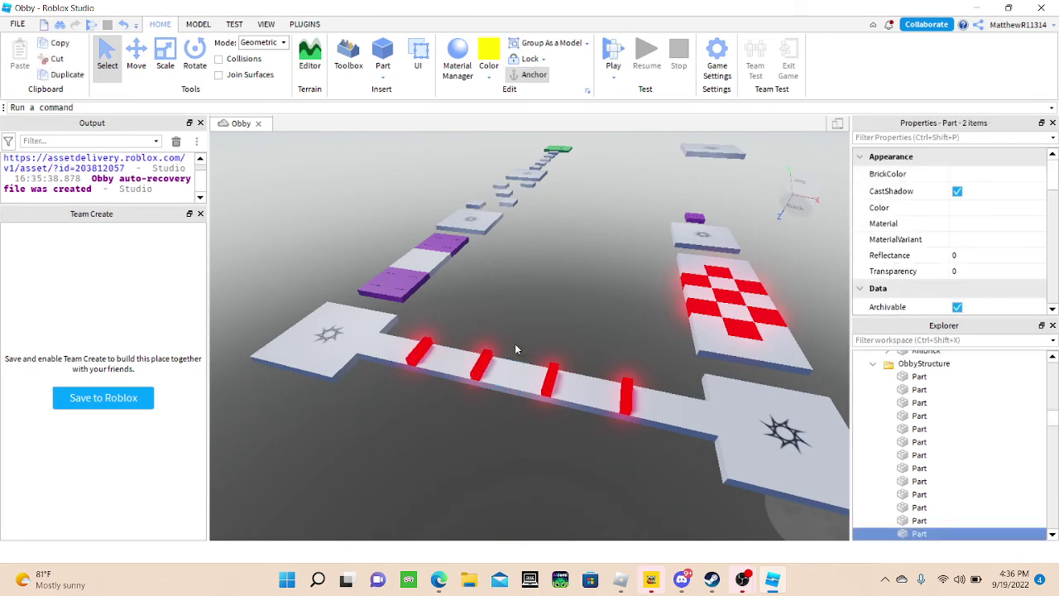
pyautogui.click(482, 369)
pyautogui.keyDown('ctrl'); pyautogui.click(415, 356); pyautogui.keyUp('ctrl')
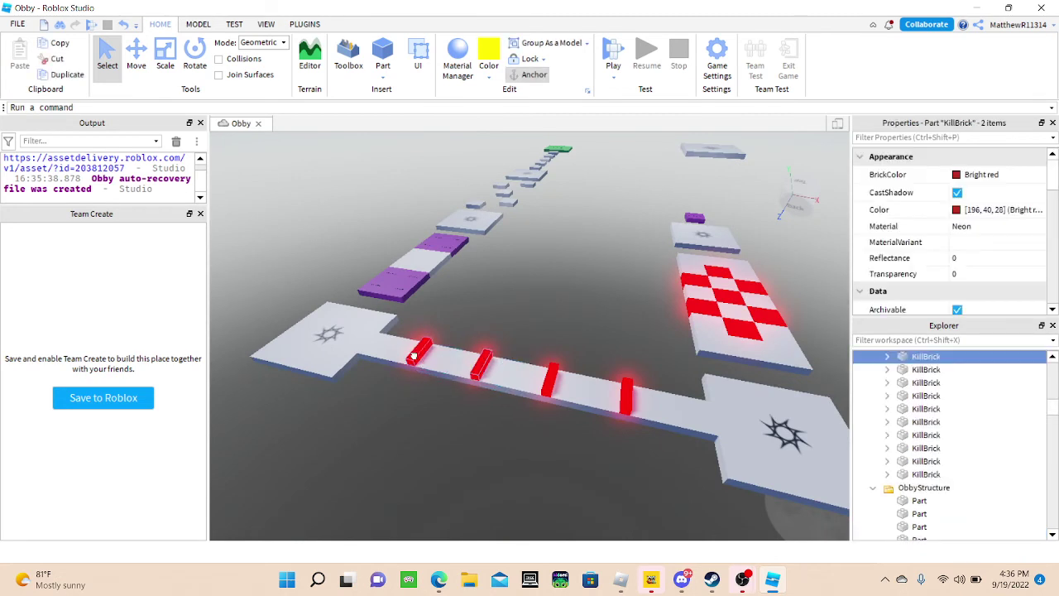
pyautogui.keyDown('ctrl'); pyautogui.click(547, 382); pyautogui.keyUp('ctrl')
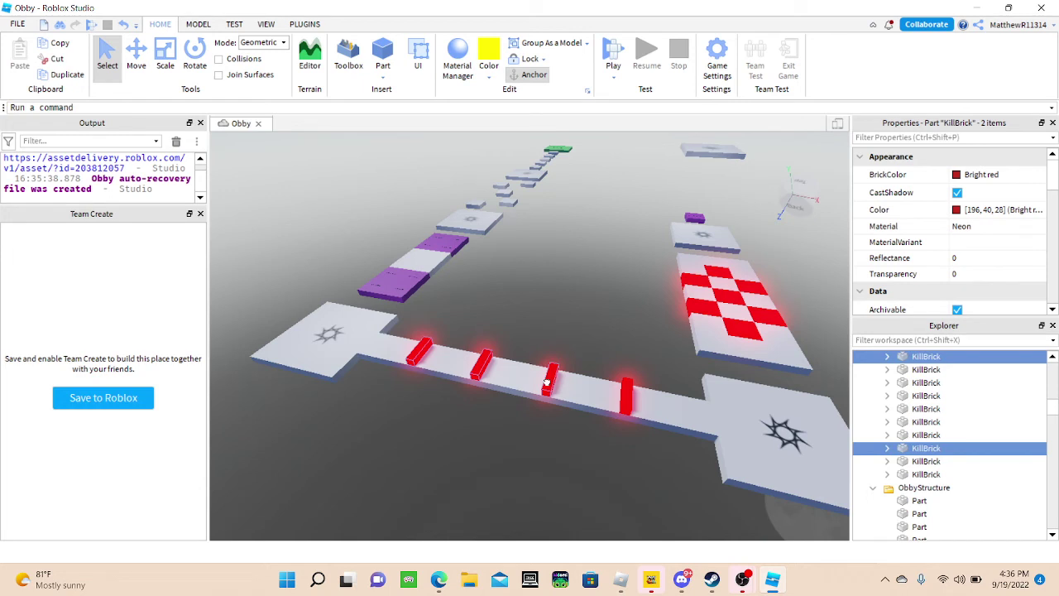
pyautogui.keyDown('ctrl'); pyautogui.click(628, 395); pyautogui.keyUp('ctrl')
pyautogui.click(632, 388)
pyautogui.click(651, 334)
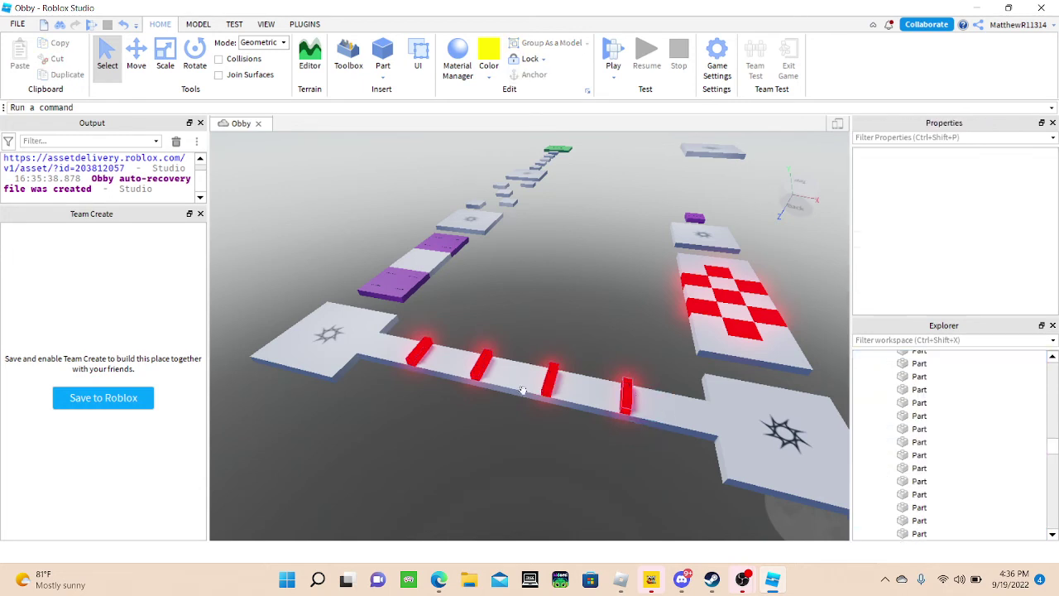
# - Apply the Mud material to every KillBrick in the KillBricks folder, and clear the selection
pyautogui.click(550, 388)
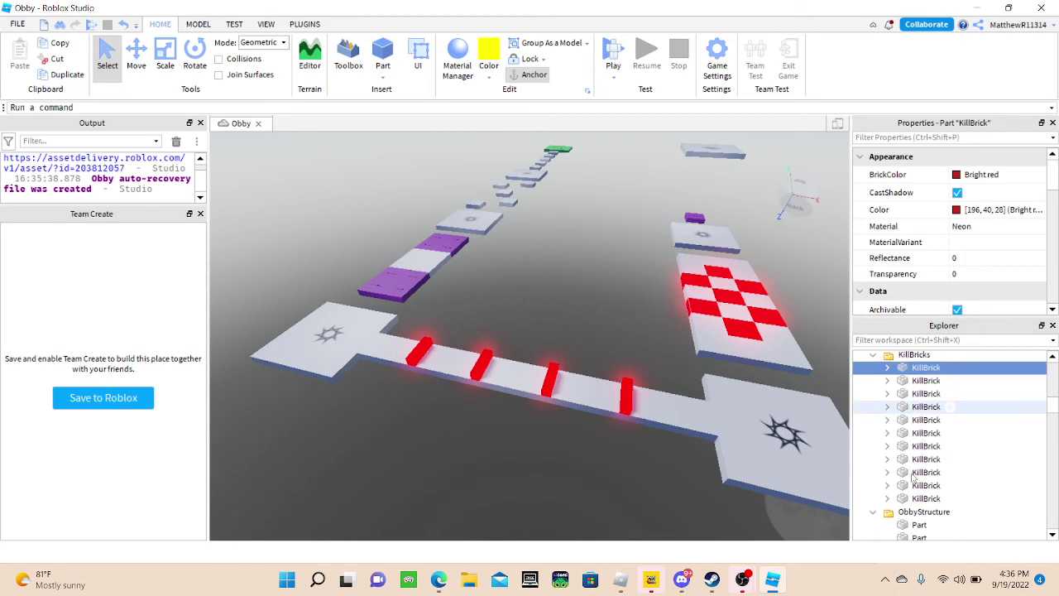
pyautogui.keyDown('shift'); pyautogui.click(918, 498); pyautogui.keyUp('shift')
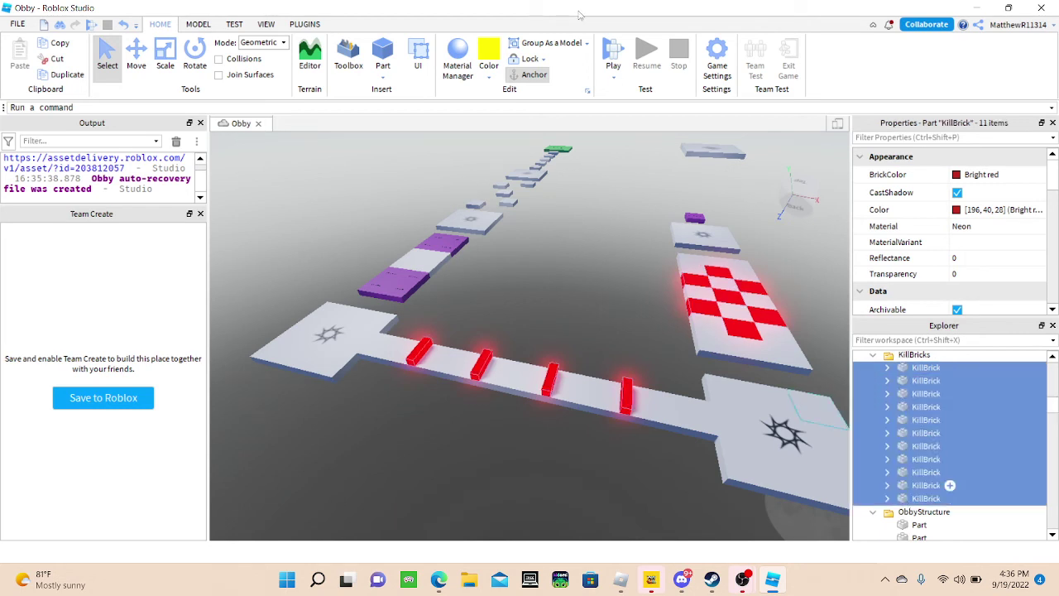
pyautogui.click(467, 64)
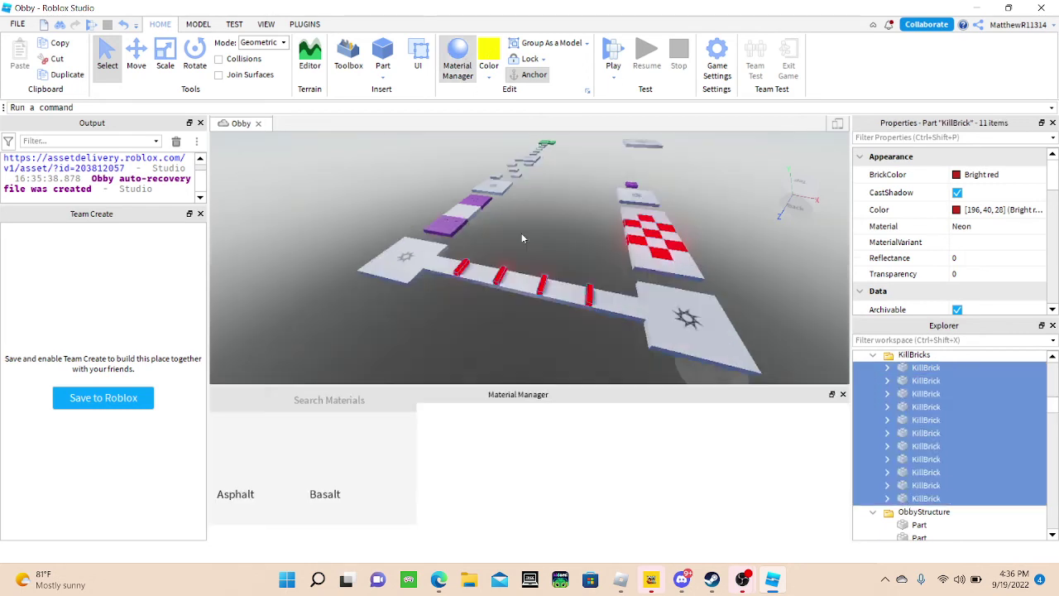
pyautogui.scroll(-4, 476, 497)
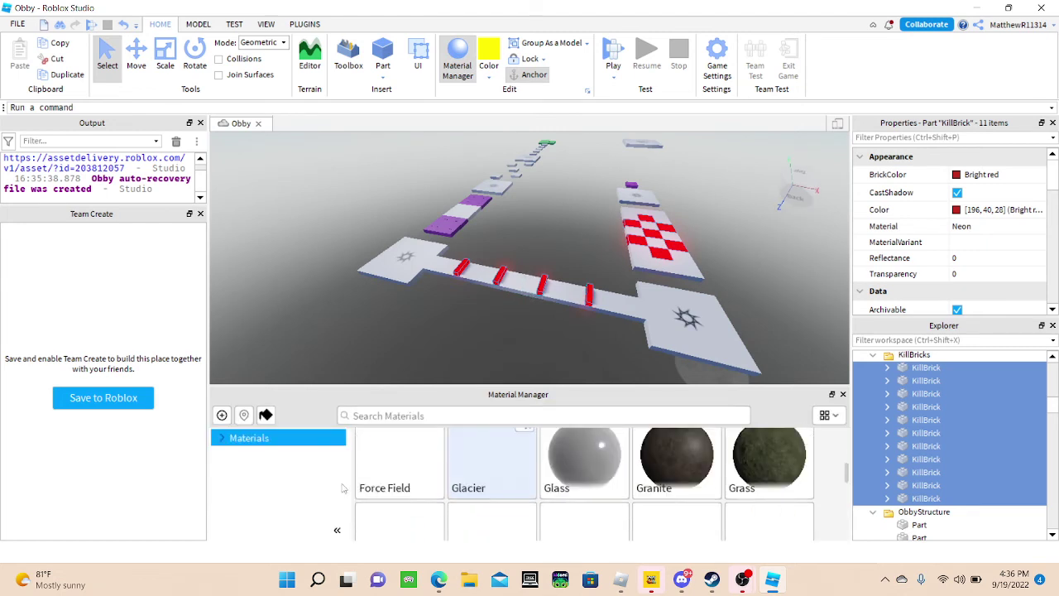
pyautogui.scroll(-3, 393, 465)
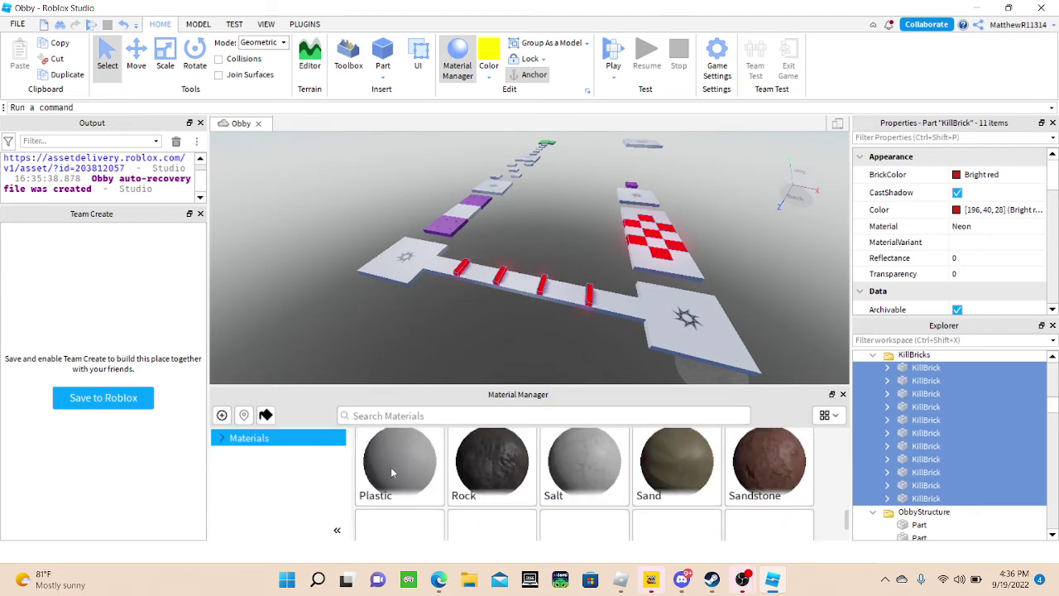
pyautogui.scroll(2, 431, 460)
pyautogui.scroll(1, 478, 514)
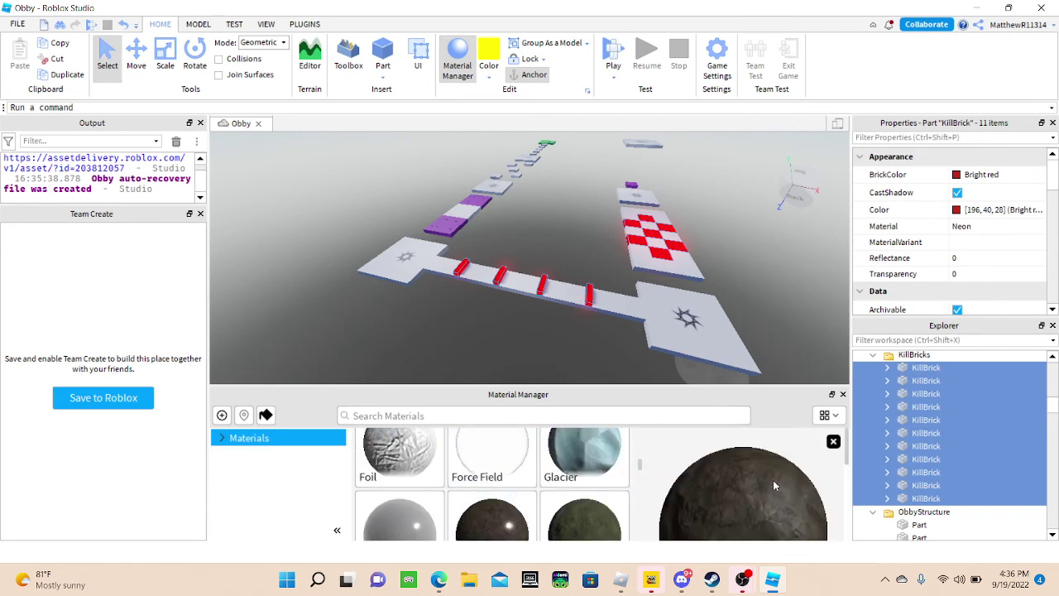
pyautogui.click(805, 445)
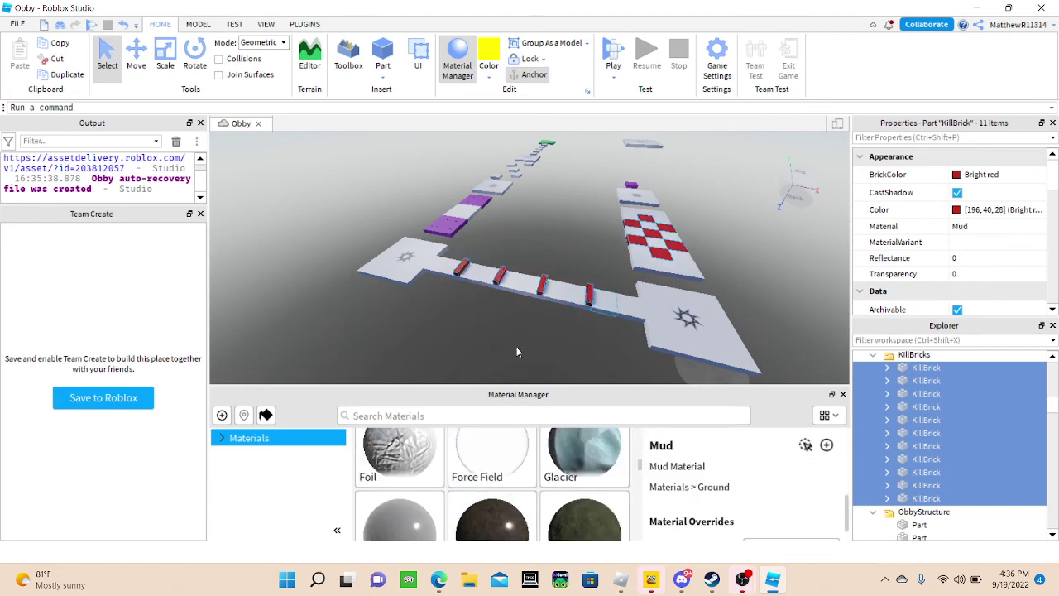
pyautogui.click(465, 243)
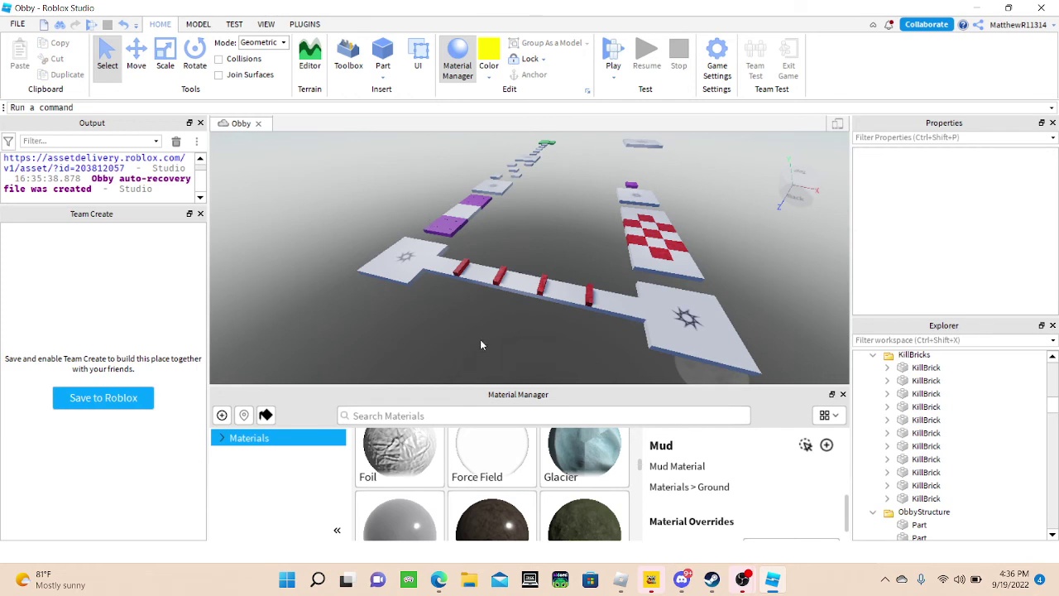
# - Apply the Foil material to all parts in the ObbyStructure folder
pyautogui.moveTo(481, 337); pyautogui.dragTo(483, 336, button='right')
pyautogui.moveTo(614, 361); pyautogui.dragTo(616, 361, button='right')
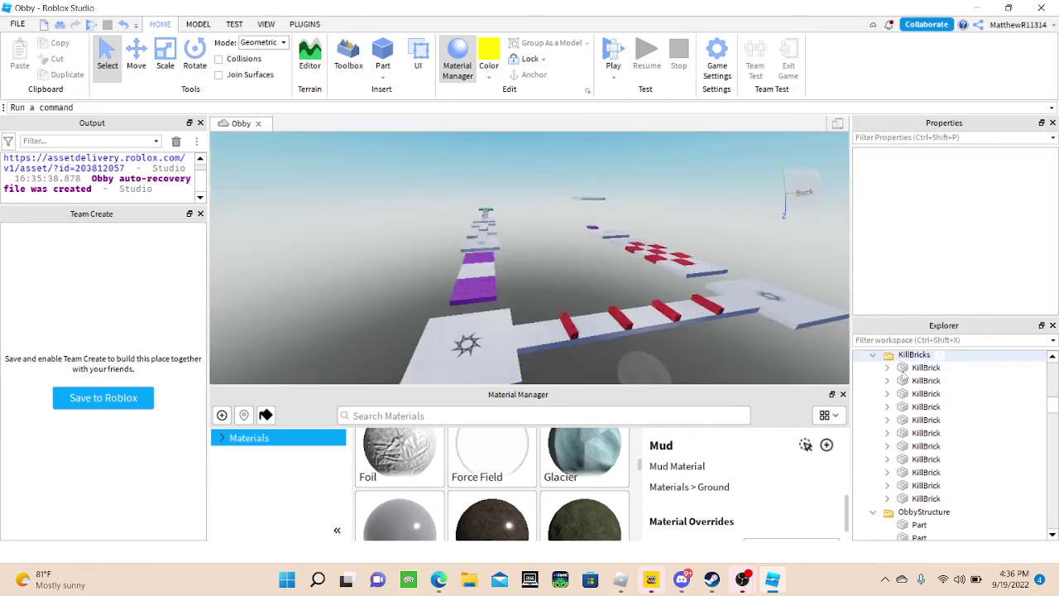
pyautogui.click(873, 354)
pyautogui.click(918, 381)
pyautogui.scroll(-1, 918, 389)
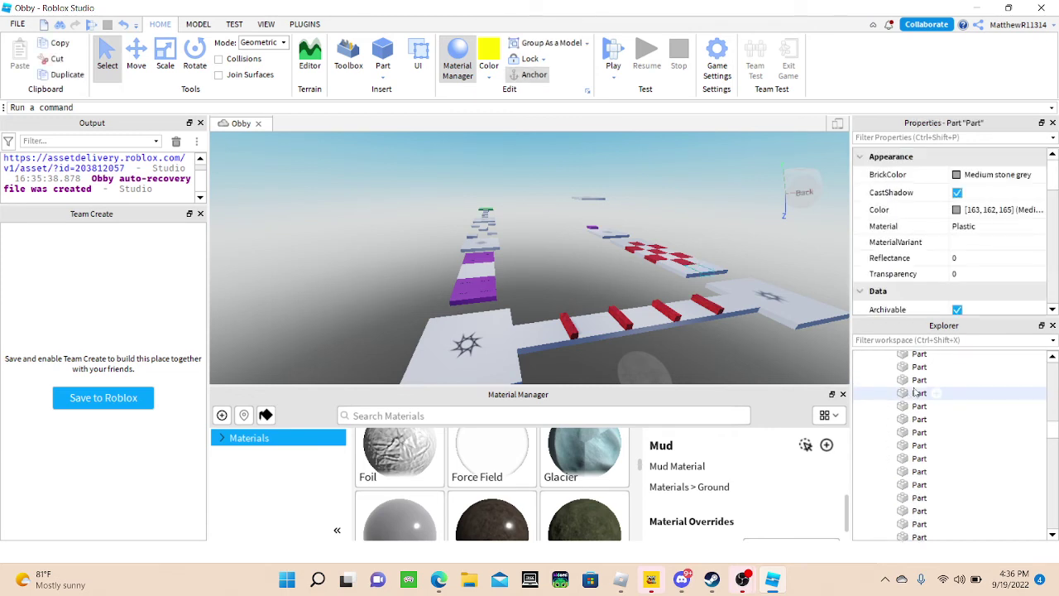
pyautogui.scroll(-5, 918, 394)
pyautogui.scroll(-6, 922, 402)
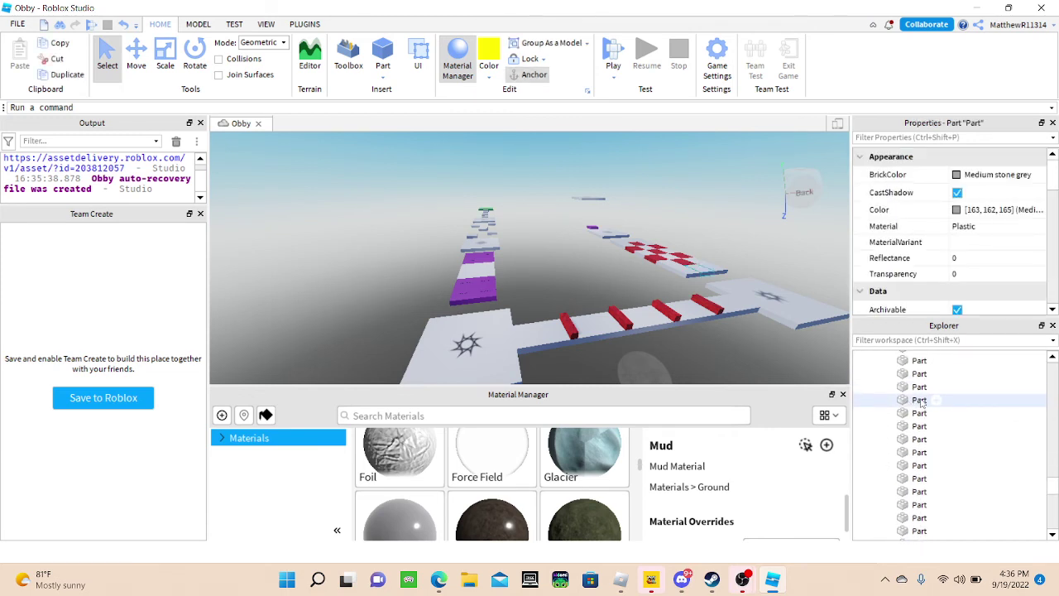
pyautogui.scroll(-5, 921, 403)
pyautogui.keyDown('shift'); pyautogui.click(918, 451); pyautogui.keyUp('shift')
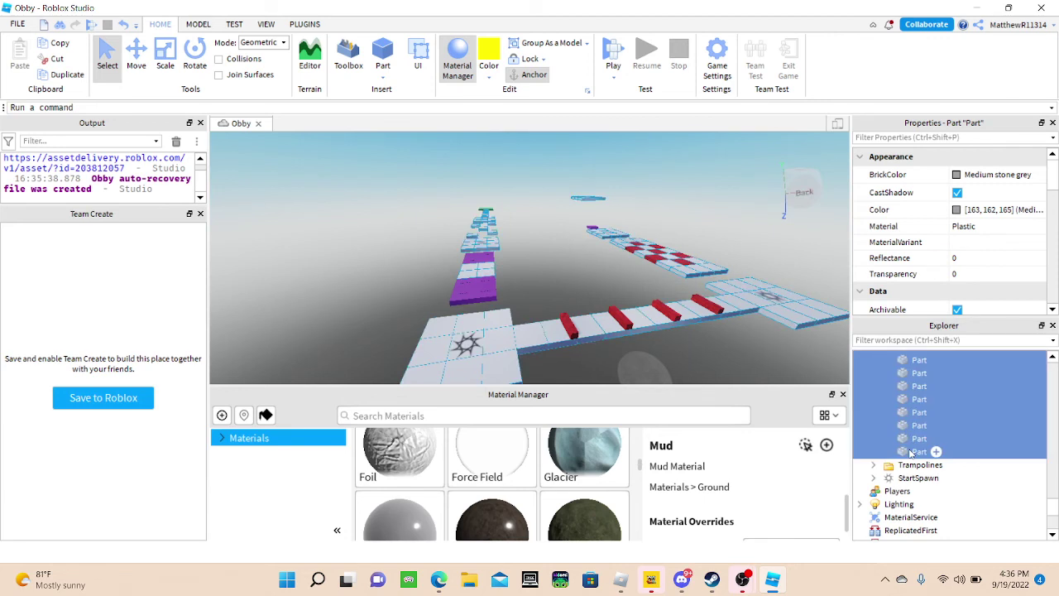
pyautogui.click(391, 477)
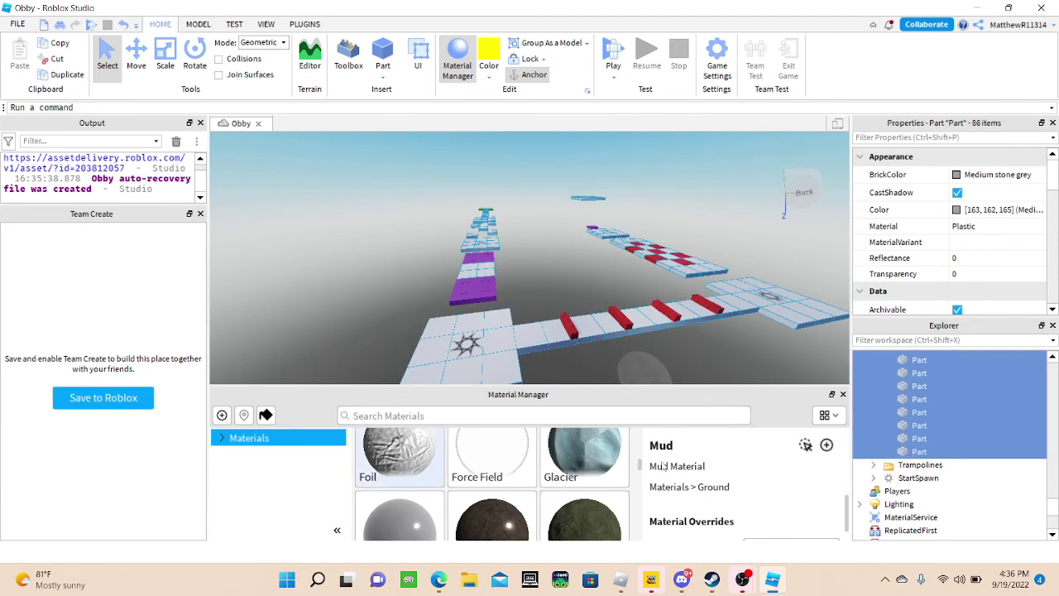
pyautogui.click(805, 446)
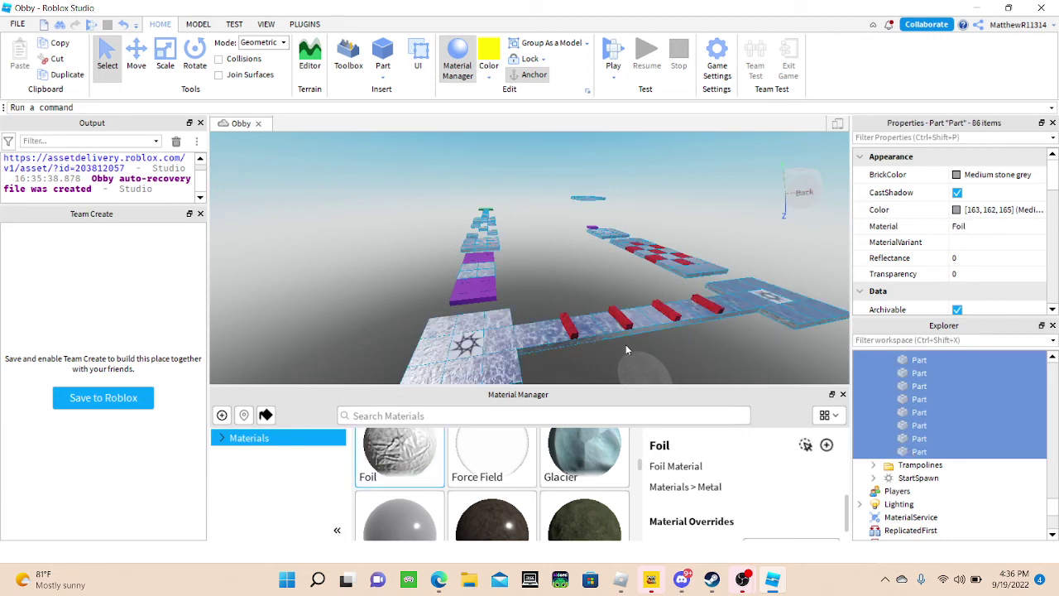
pyautogui.click(536, 307)
# - Clear the selection and collapse the ObbyStructure and Lights folders in the Workspace hierarchy
pyautogui.moveTo(536, 307); pyautogui.dragTo(611, 294, button='right')
pyautogui.press('w')
pyautogui.scroll(-10, 609, 293)
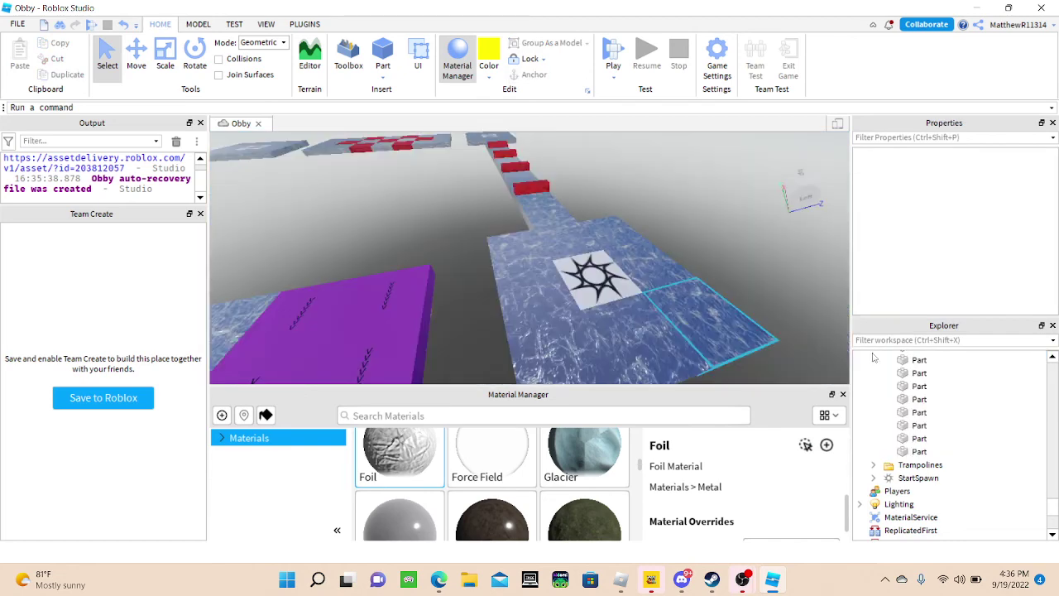
pyautogui.scroll(5, 902, 421)
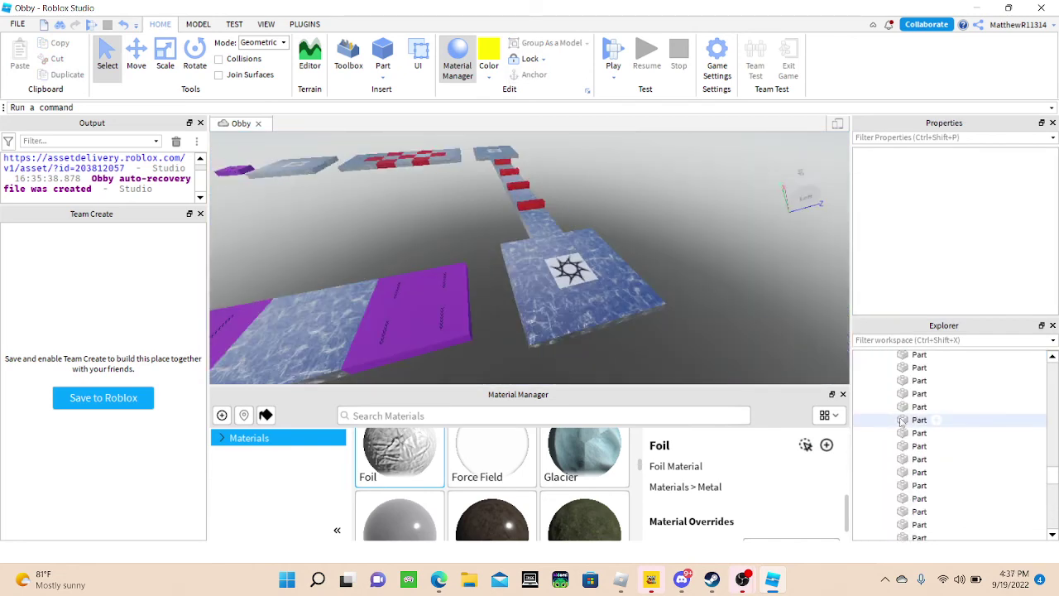
pyautogui.scroll(10, 902, 421)
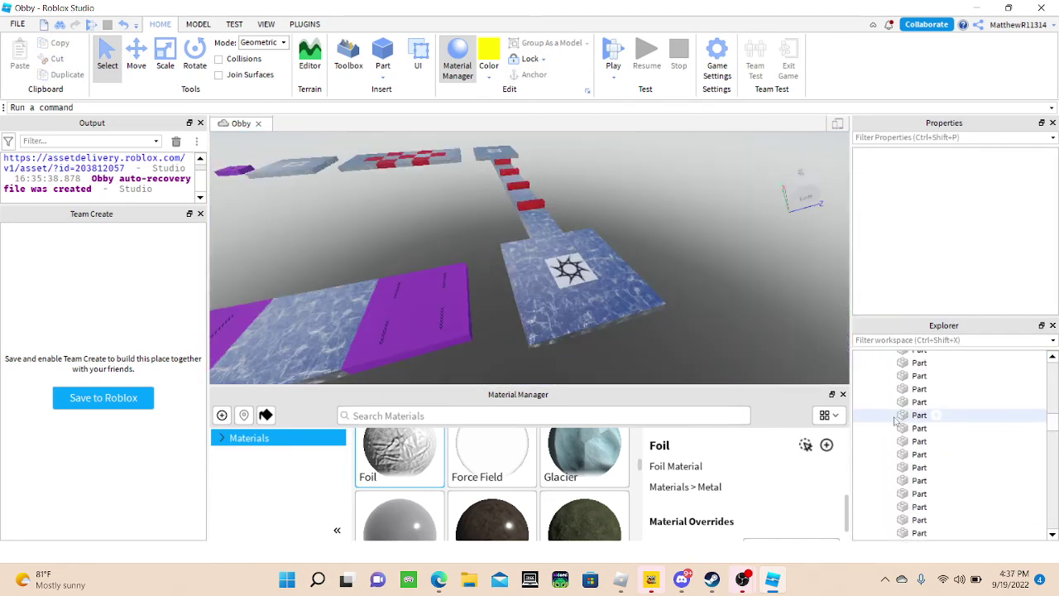
pyautogui.scroll(3, 879, 453)
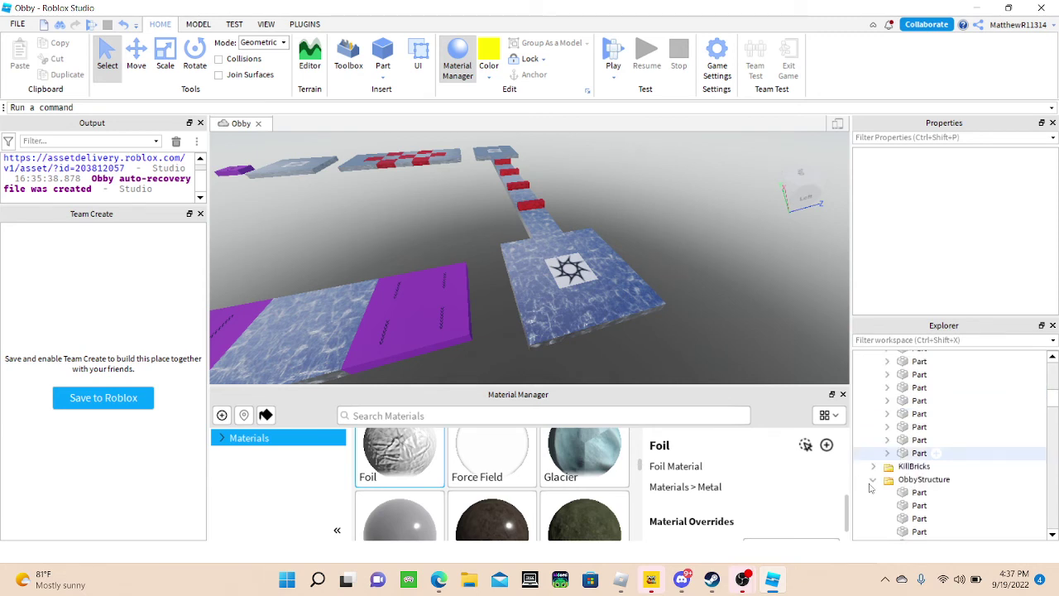
pyautogui.scroll(5, 911, 431)
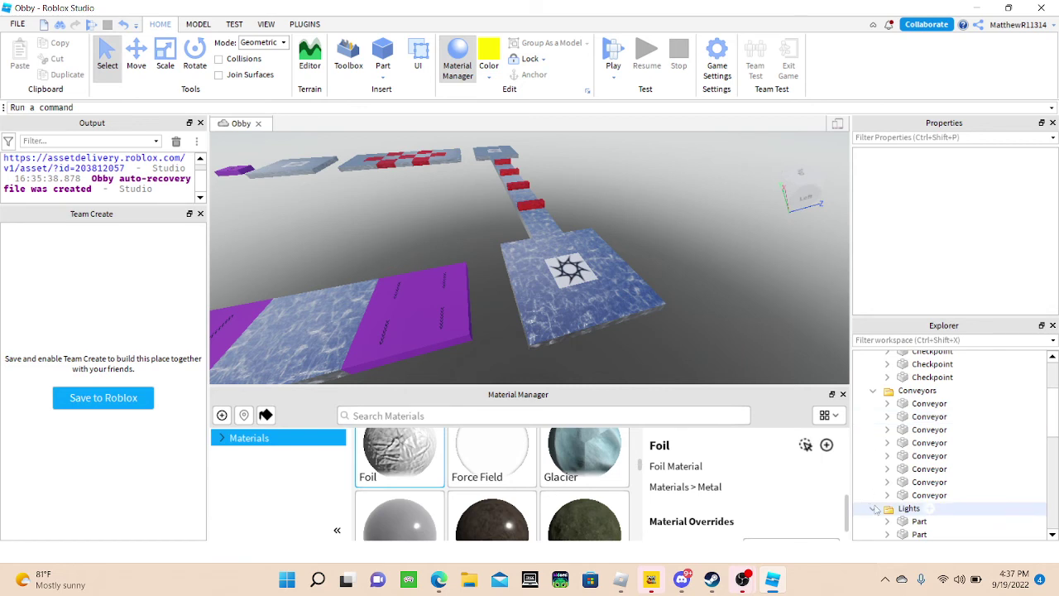
pyautogui.scroll(1, 930, 421)
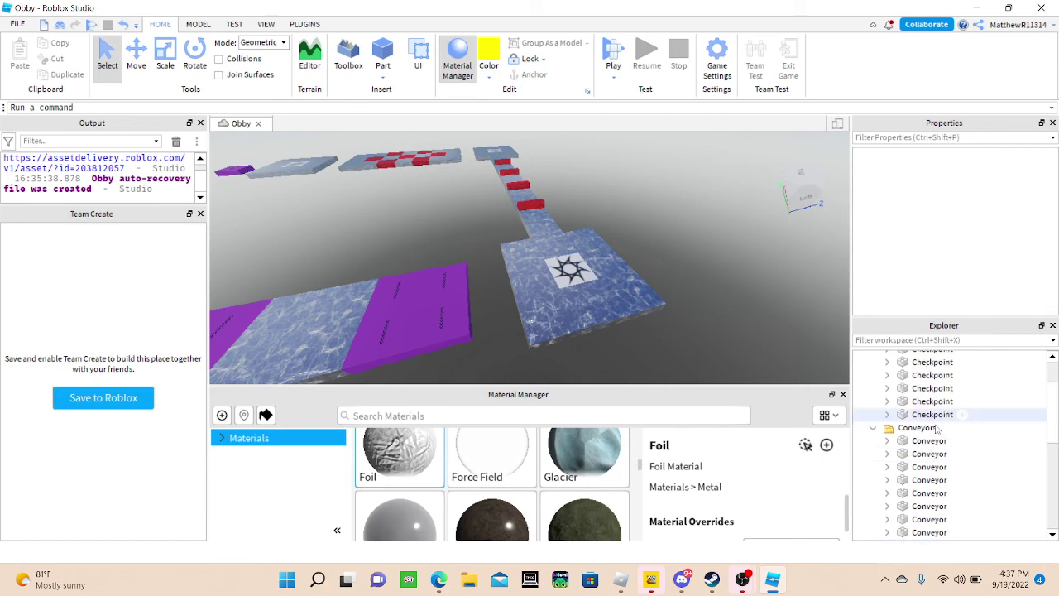
# - Try the Glacier and Force Field materials on all Checkpoint parts in the Checkpoints folder
pyautogui.scroll(1, 925, 418)
pyautogui.click(933, 386)
pyautogui.keyDown('shift'); pyautogui.click(932, 451); pyautogui.keyUp('shift')
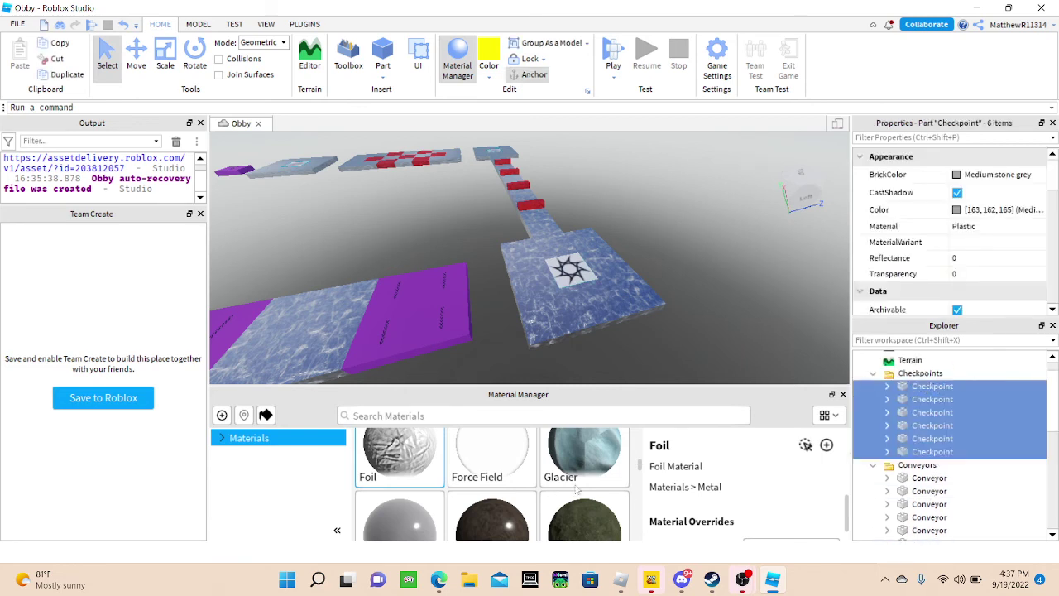
pyautogui.click(805, 444)
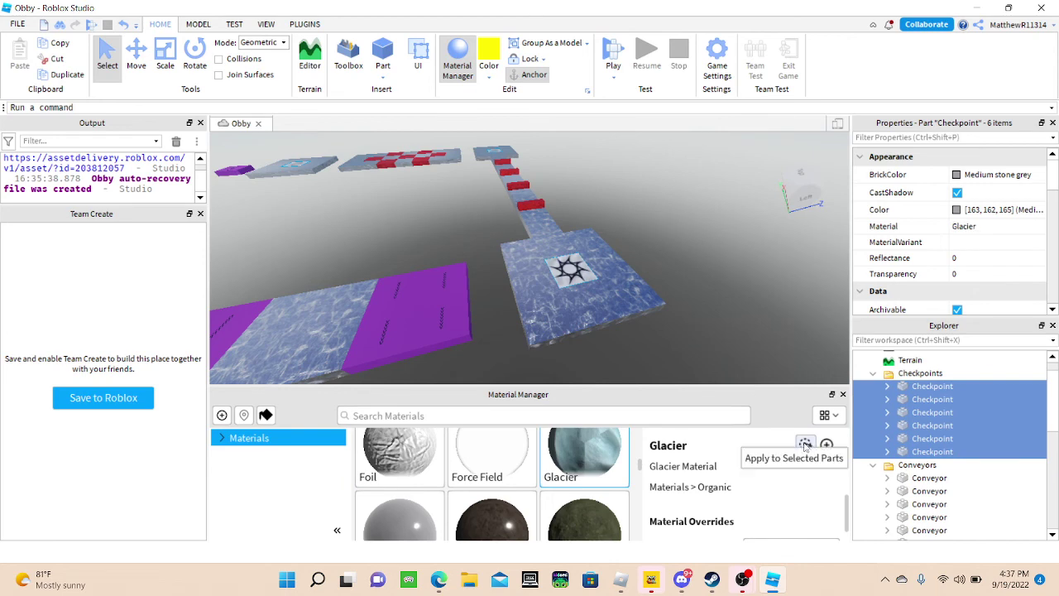
pyautogui.moveTo(721, 301); pyautogui.dragTo(685, 265, button='right')
pyautogui.scroll(3, 728, 307)
pyautogui.moveTo(728, 307); pyautogui.dragTo(728, 304, button='right')
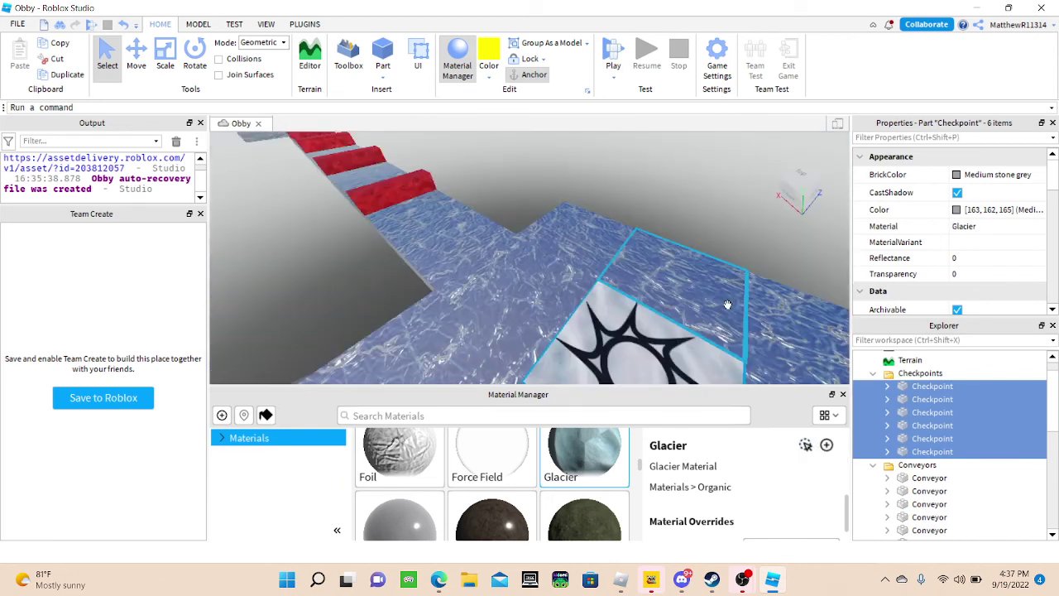
pyautogui.scroll(-3, 727, 305)
pyautogui.click(485, 460)
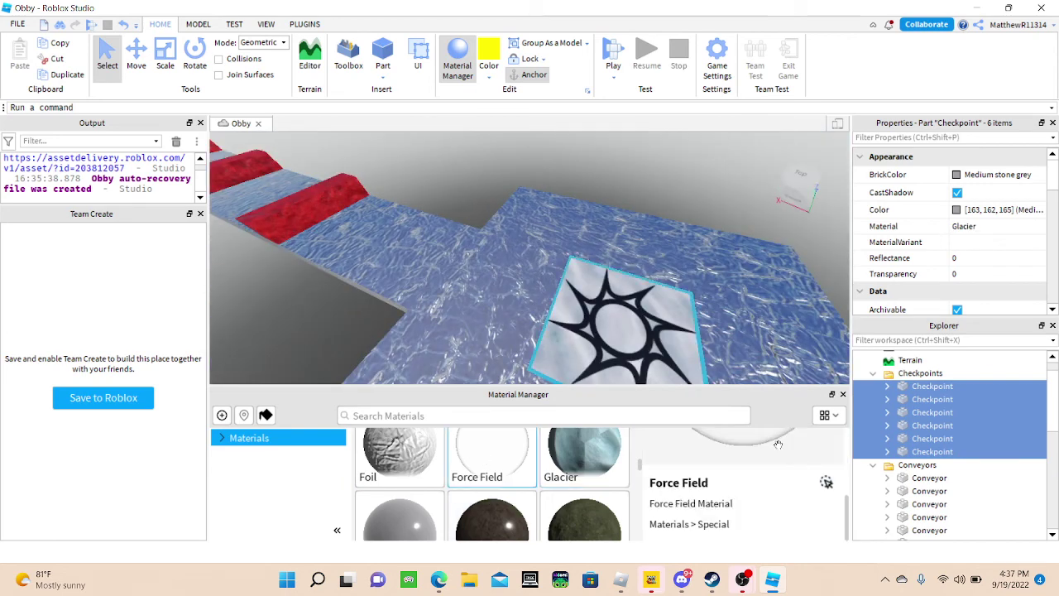
pyautogui.click(826, 484)
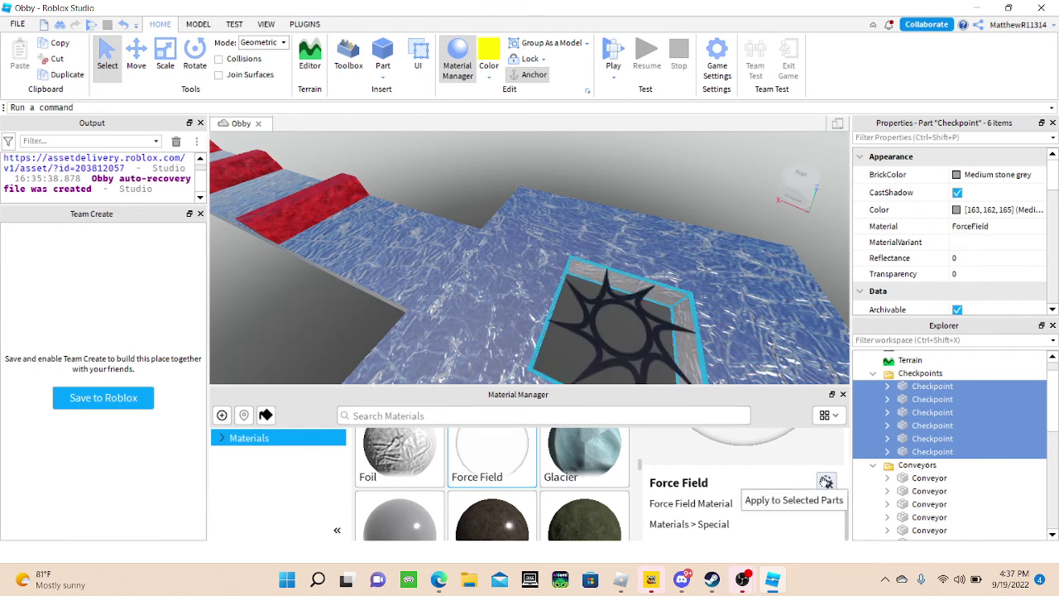
# - Apply the Diamond Plate material to all Checkpoint parts, and collapse the Checkpoints folder
pyautogui.scroll(1, 562, 484)
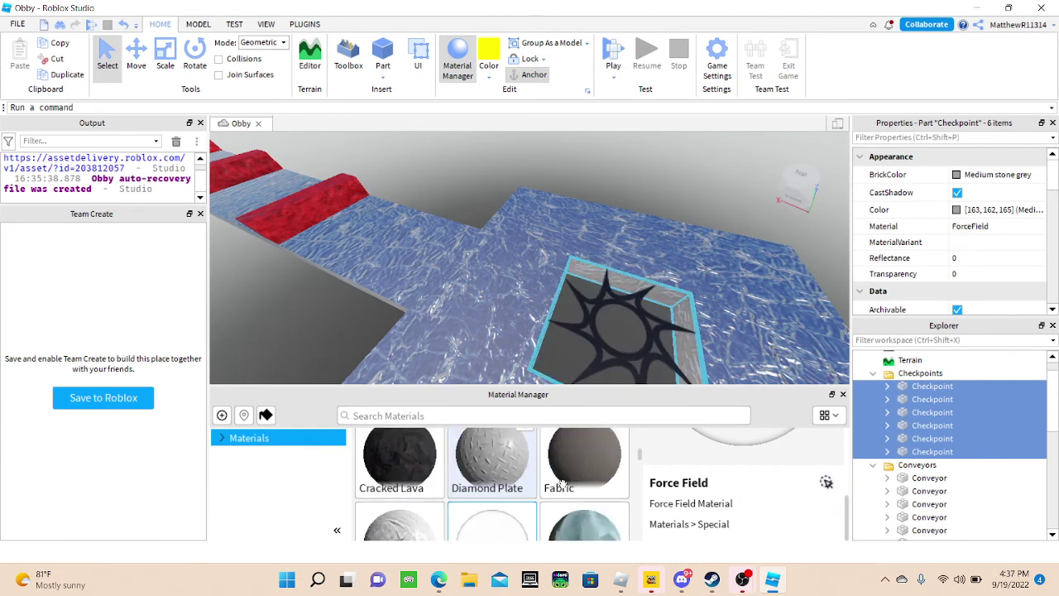
pyautogui.click(493, 460)
pyautogui.click(806, 483)
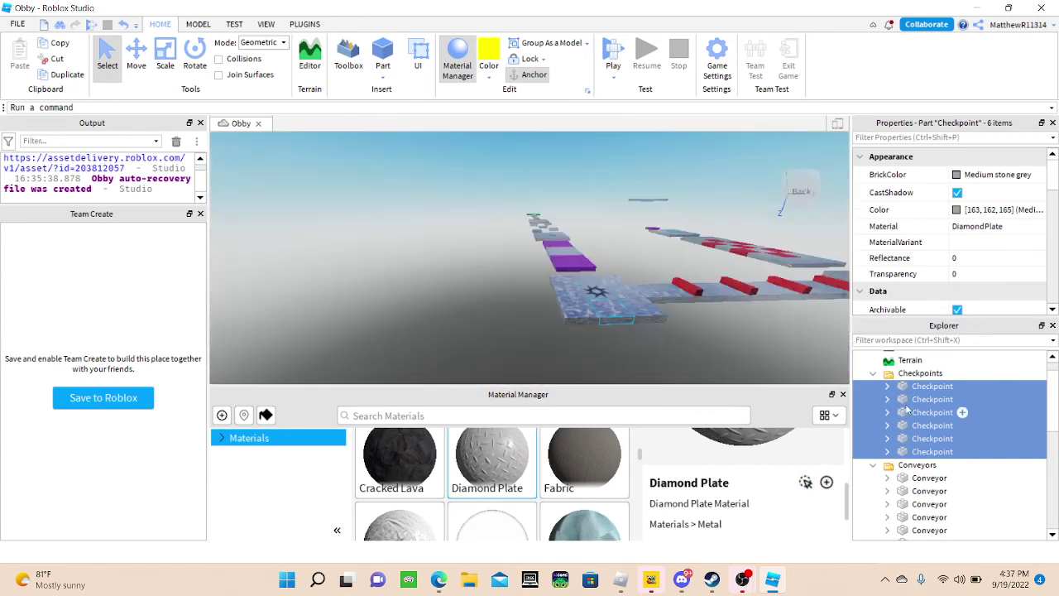
pyautogui.click(873, 373)
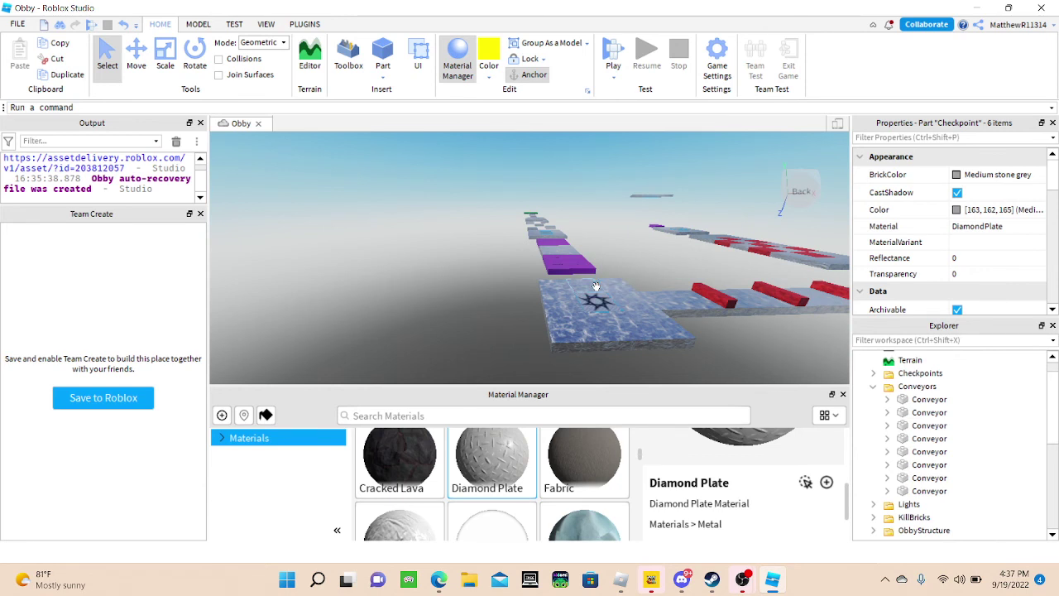
# - Try the Pavement material on all Conveyor parts in the Conveyors folder
pyautogui.click(926, 398)
pyautogui.keyDown('shift'); pyautogui.click(927, 491); pyautogui.keyUp('shift')
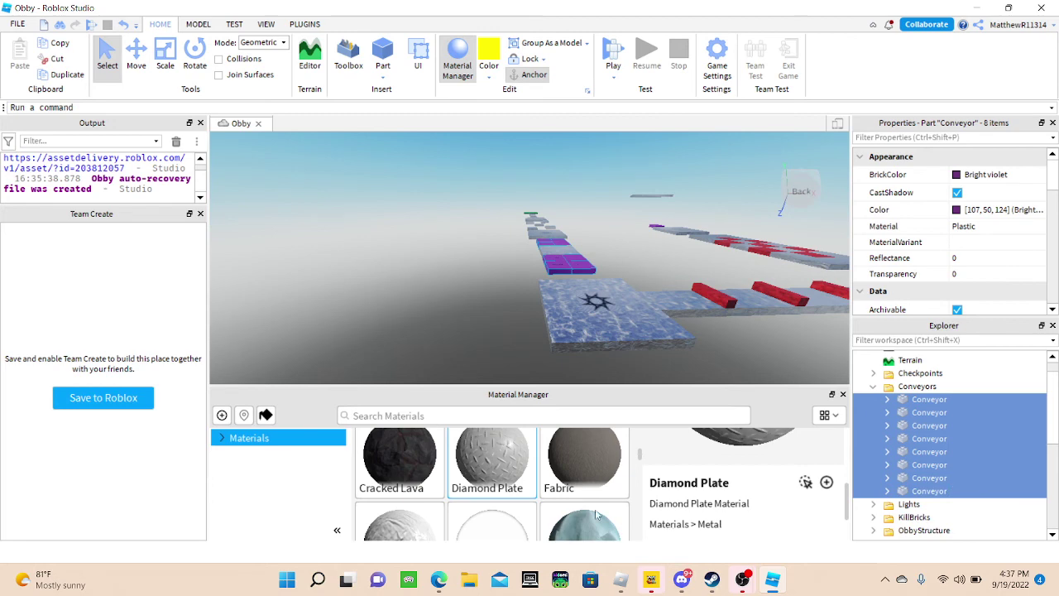
pyautogui.scroll(-2, 571, 493)
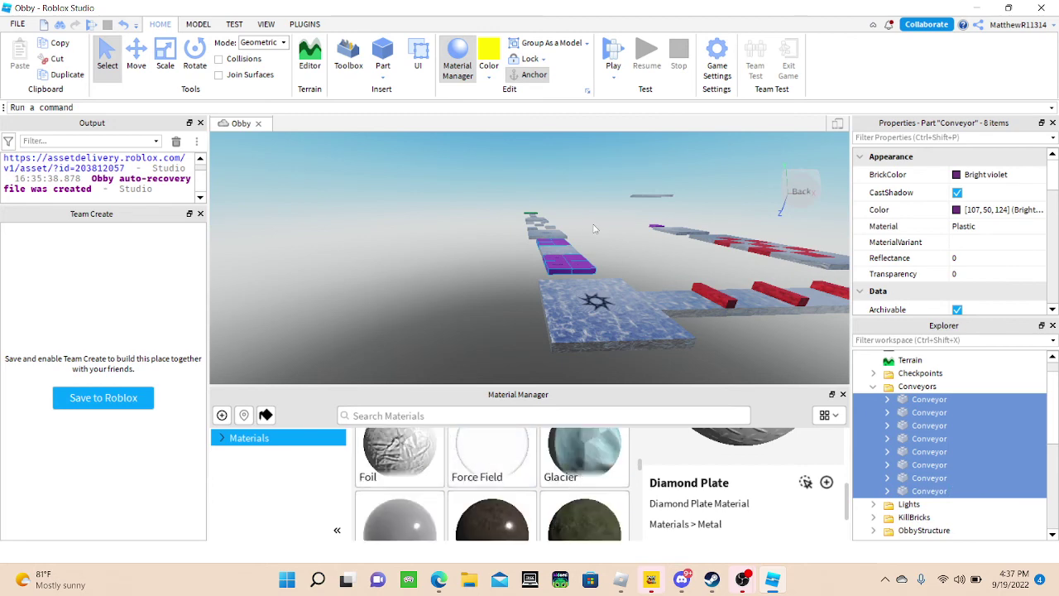
pyautogui.moveTo(594, 225); pyautogui.dragTo(593, 224, button='right')
pyautogui.press('w')
pyautogui.press('f')
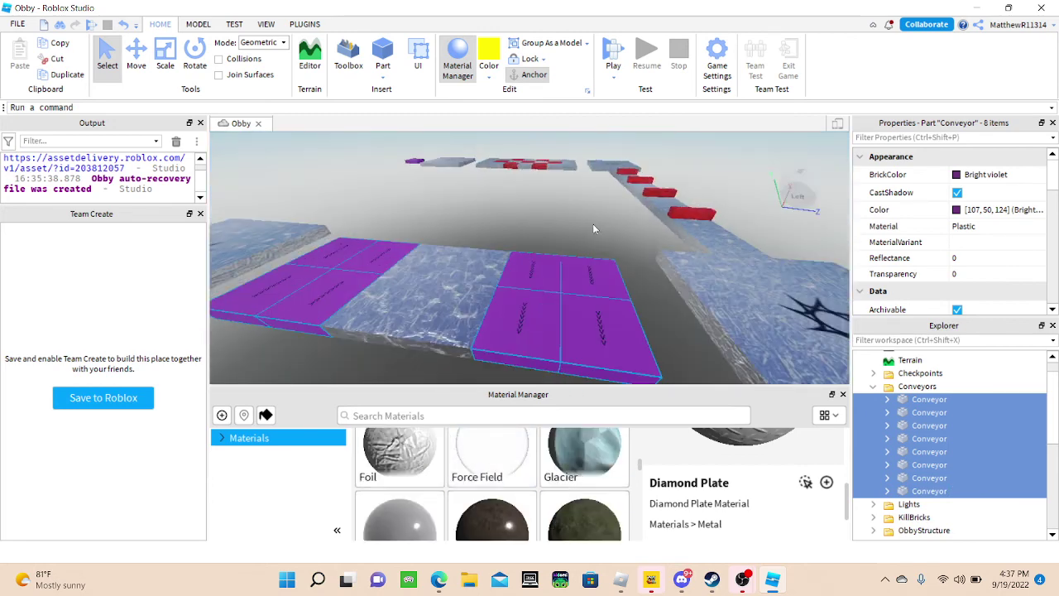
pyautogui.scroll(-4, 471, 497)
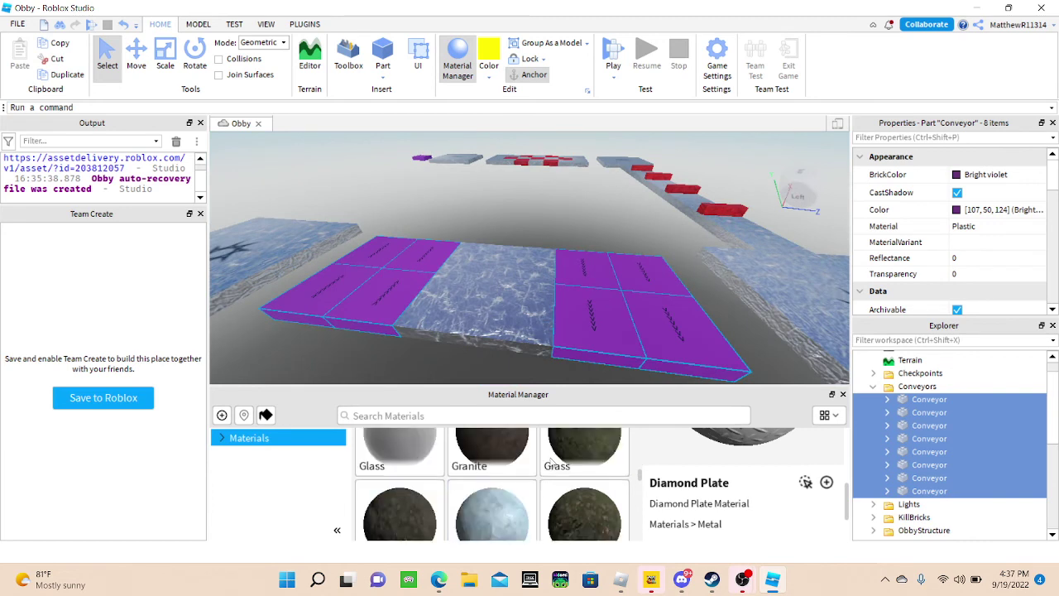
pyautogui.scroll(-2, 569, 467)
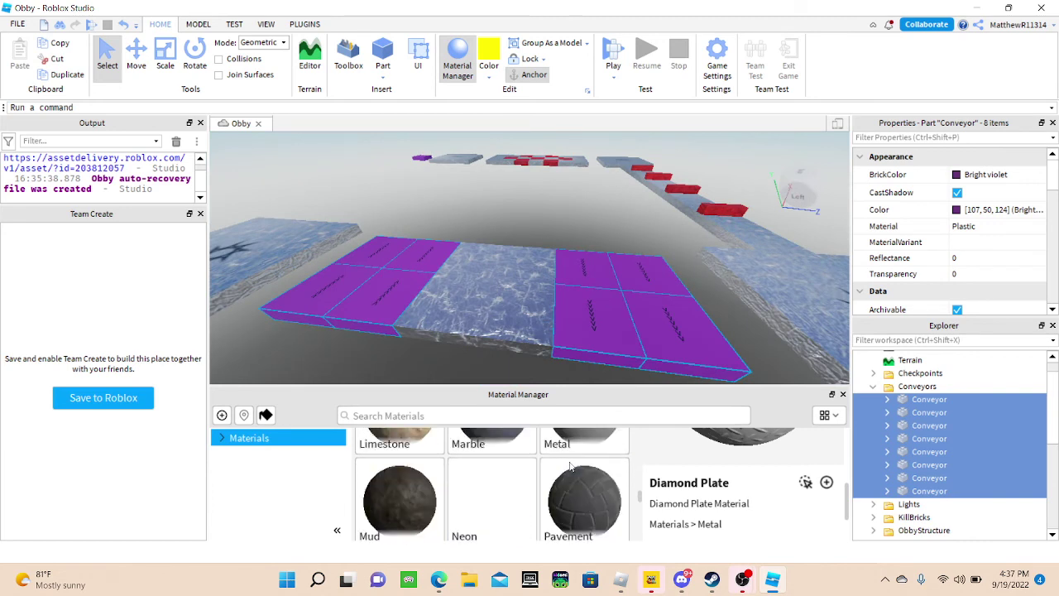
pyautogui.click(805, 483)
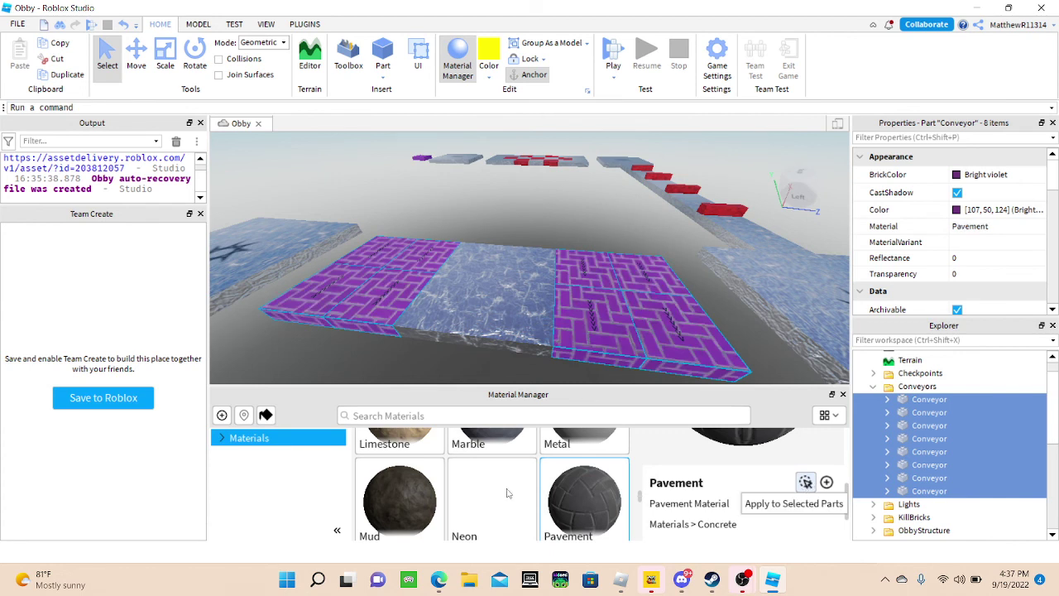
# - Apply the Pebble material to all Conveyor parts, and clear the selection
pyautogui.scroll(-1, 508, 486)
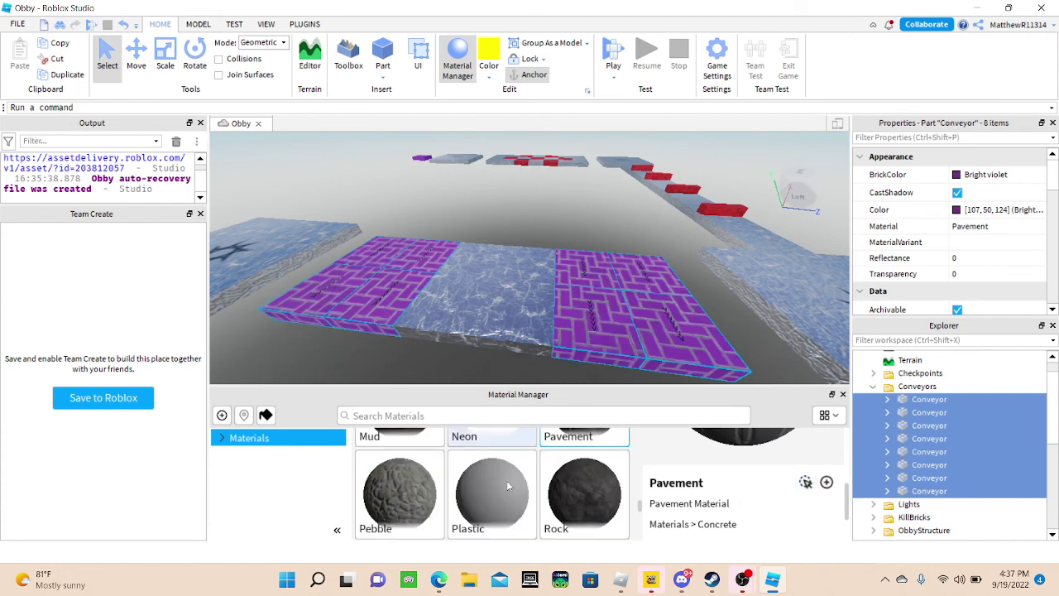
pyautogui.click(395, 499)
pyautogui.click(805, 482)
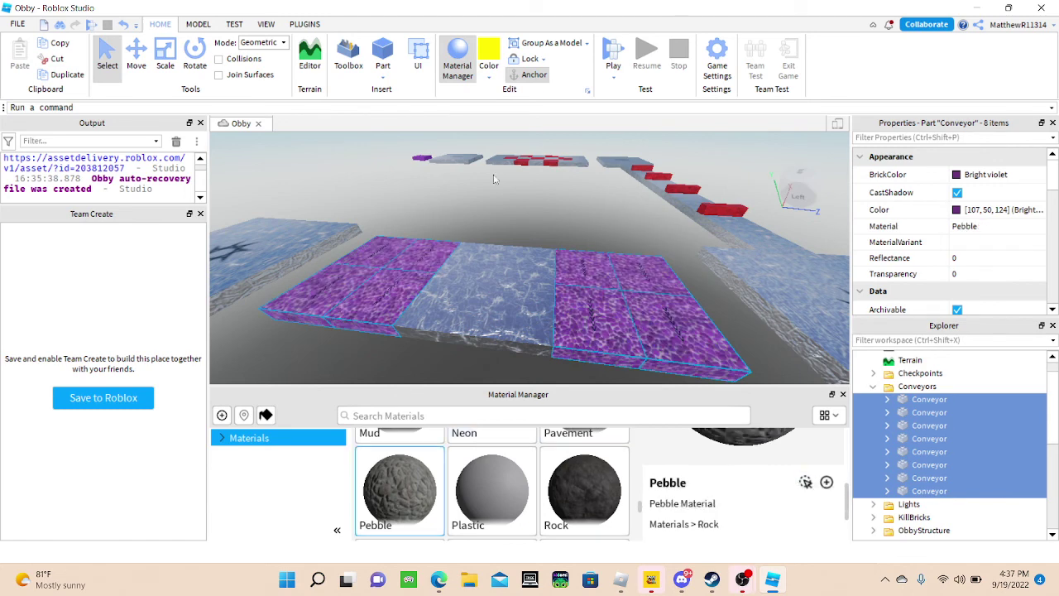
pyautogui.click(513, 226)
# - Apply the Pebble material to the purple Trampoline part, and collapse the Trampolines and Conveyors folders
pyautogui.moveTo(513, 226); pyautogui.dragTo(467, 183, button='right')
pyautogui.scroll(5, 466, 184)
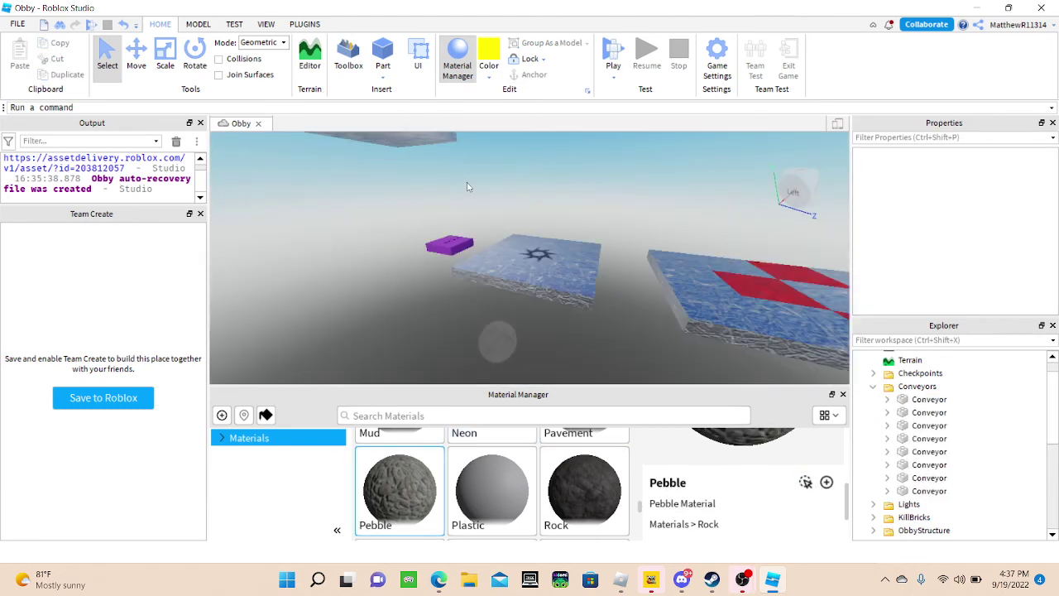
pyautogui.click(441, 244)
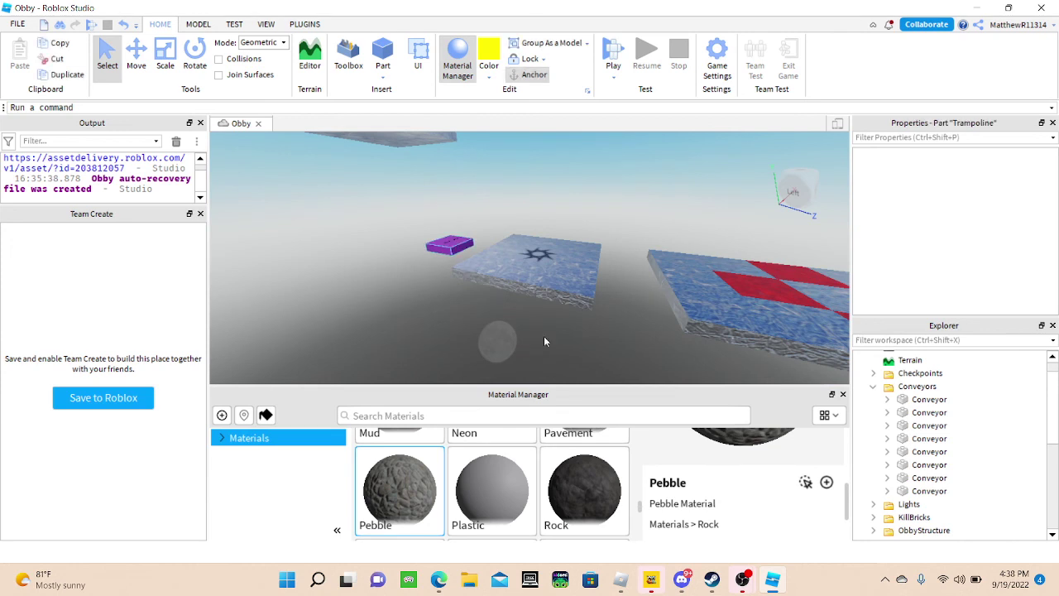
pyautogui.click(805, 482)
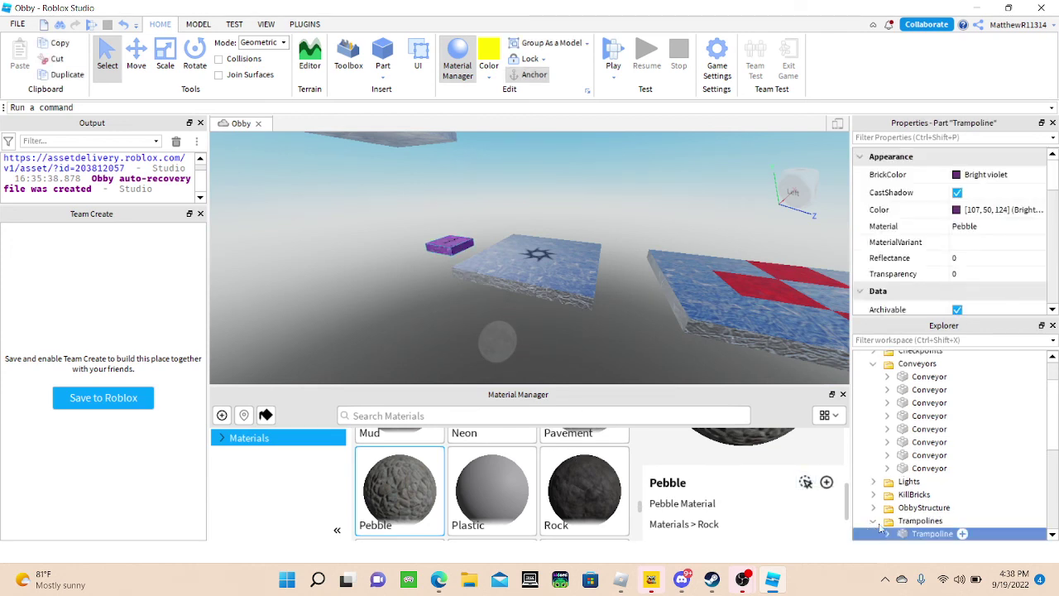
pyautogui.click(873, 521)
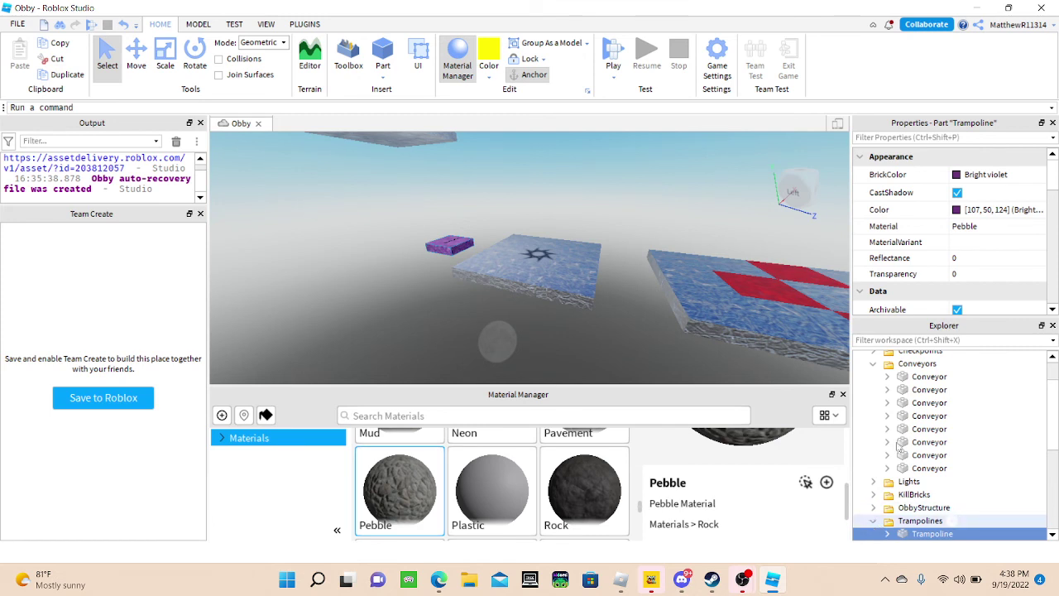
pyautogui.click(874, 364)
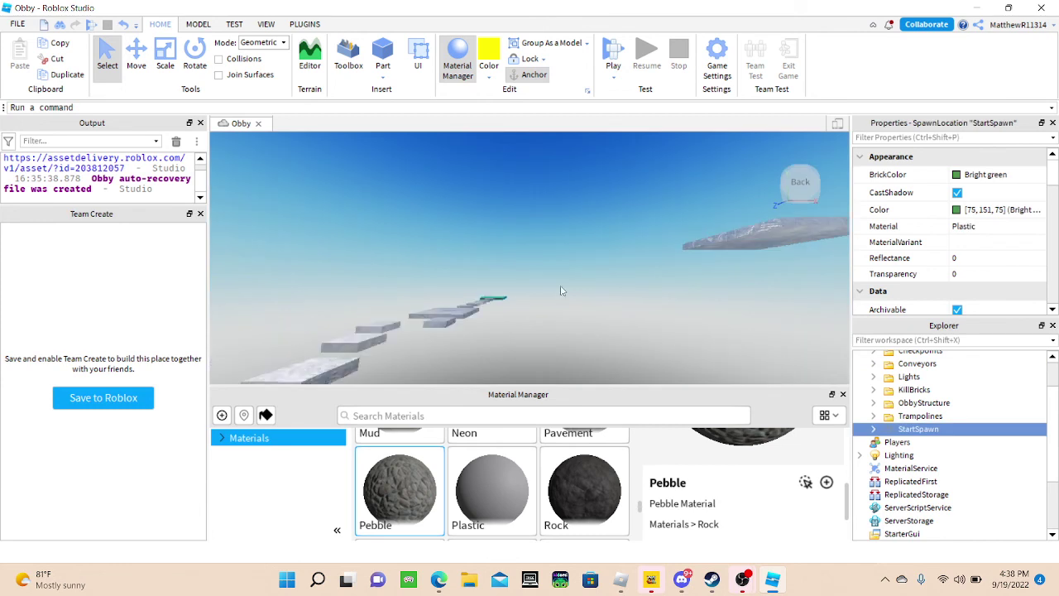
# - Apply the Rock material to the green StartSpawn platform, and clear the selection
pyautogui.scroll(5, 501, 285)
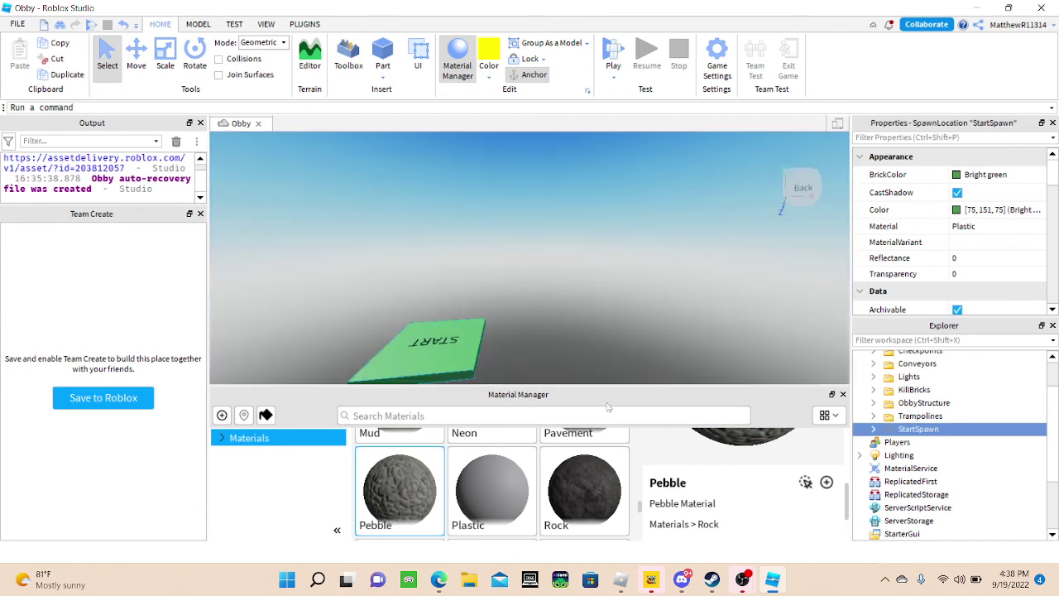
pyautogui.click(590, 490)
pyautogui.click(806, 484)
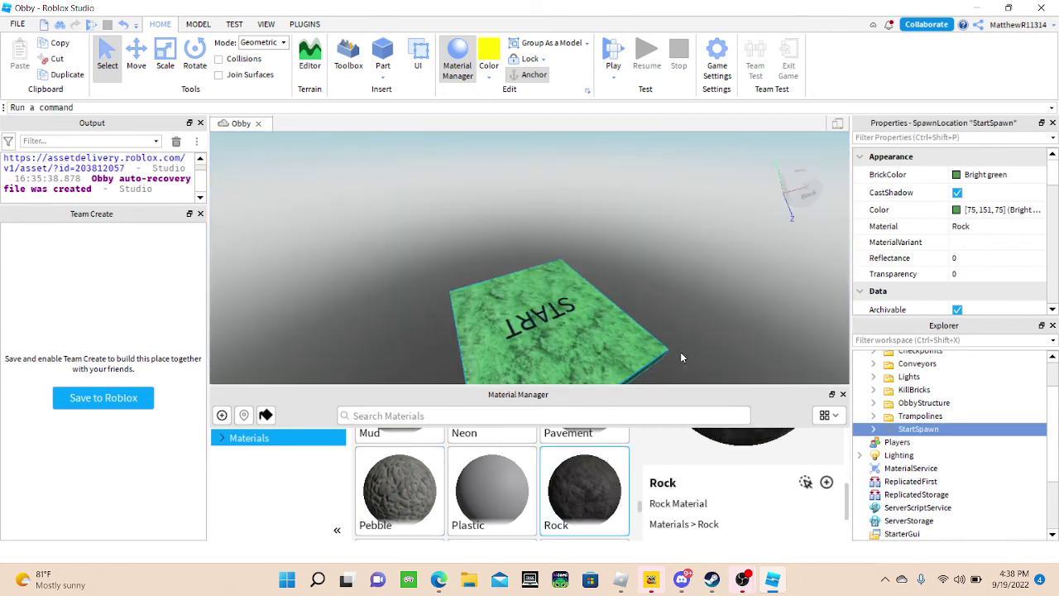
pyautogui.moveTo(666, 334); pyautogui.dragTo(651, 336, button='right')
pyautogui.scroll(-5, 651, 334)
pyautogui.click(651, 337)
pyautogui.scroll(-3, 494, 203)
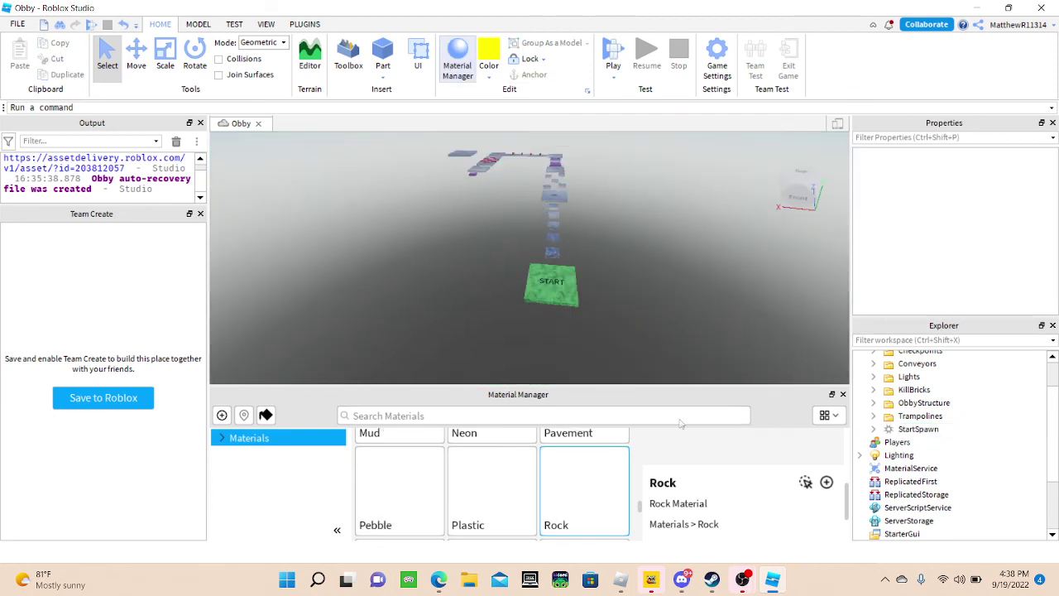
# - Close the Material Manager and open the form for saving the game to Roblox through Game Settings
pyautogui.click(458, 59)
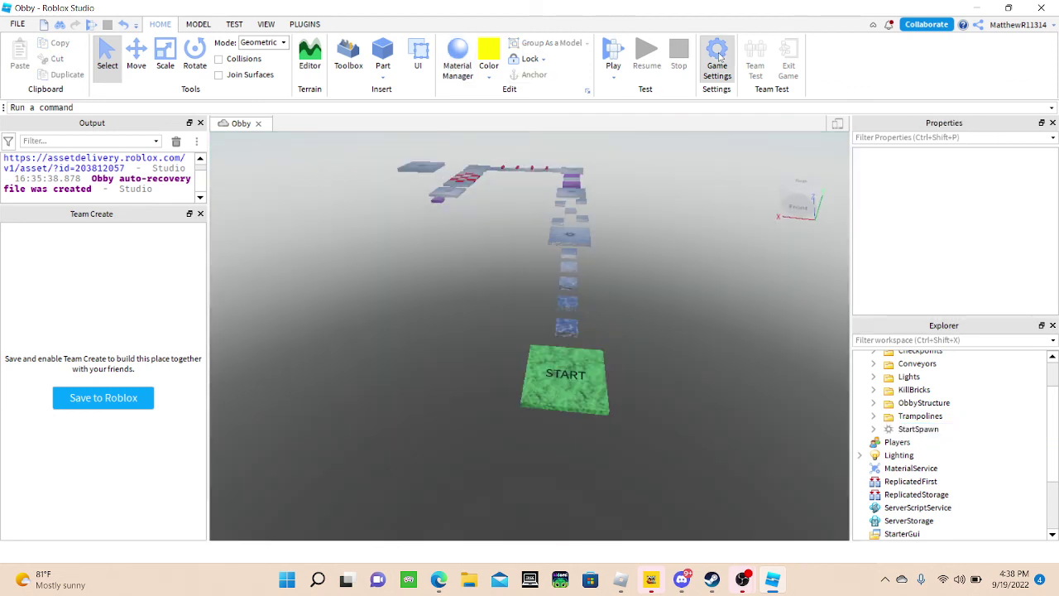
pyautogui.click(716, 67)
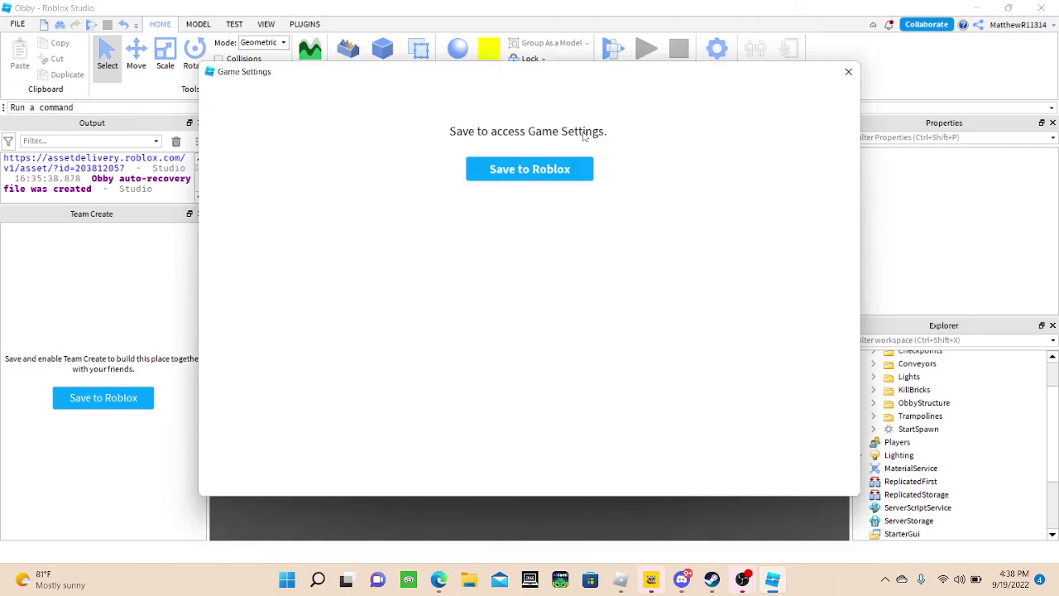
pyautogui.click(514, 170)
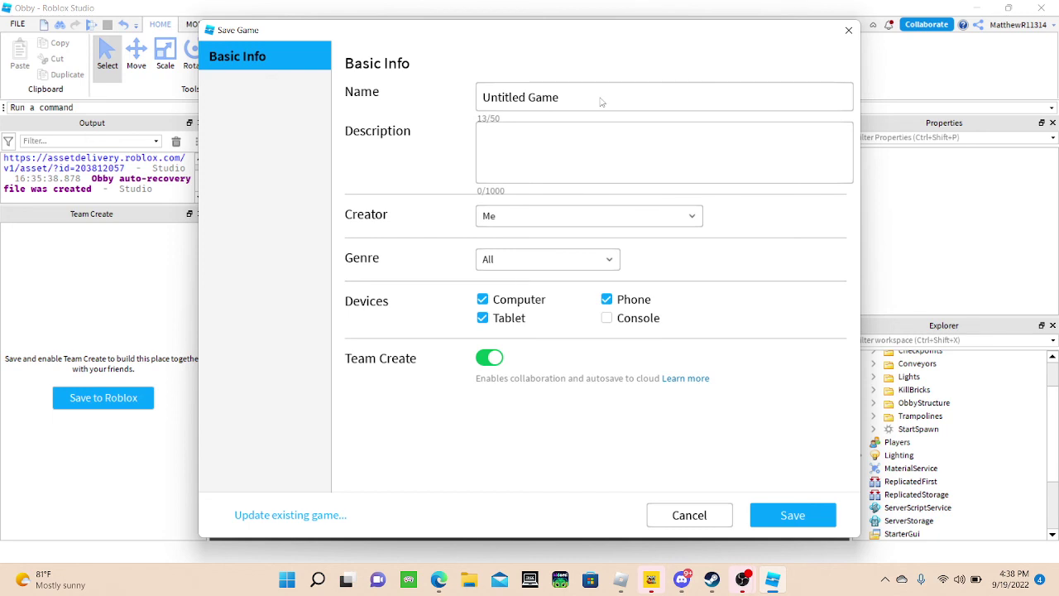
# - Name the game "Obby (BUT BETTER)" and save it to Roblox
pyautogui.hotkey('ctrl', 'a')
pyautogui.press('BackSpace')
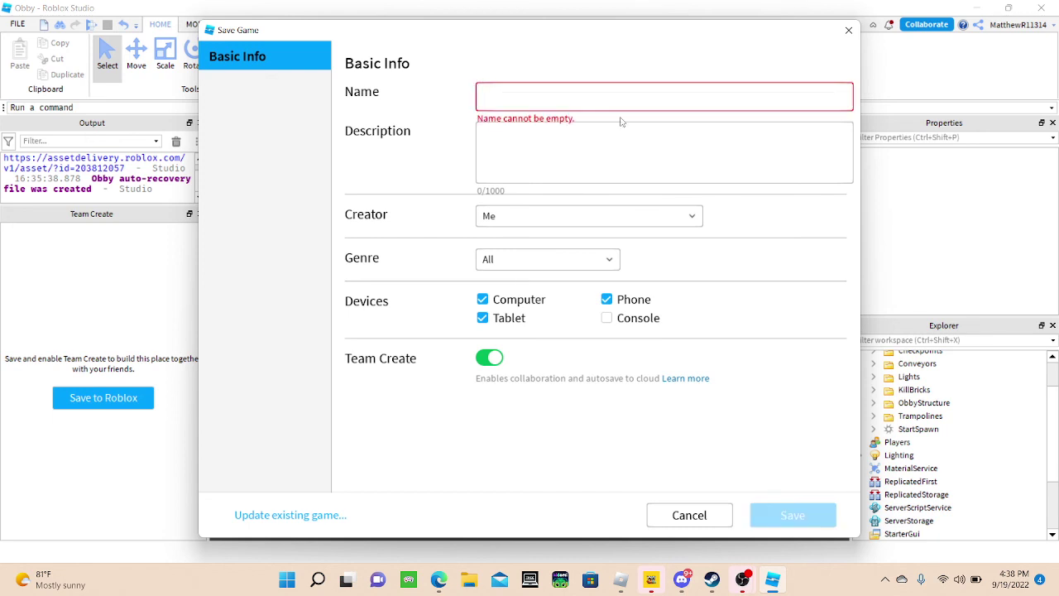
pyautogui.write('Obby')
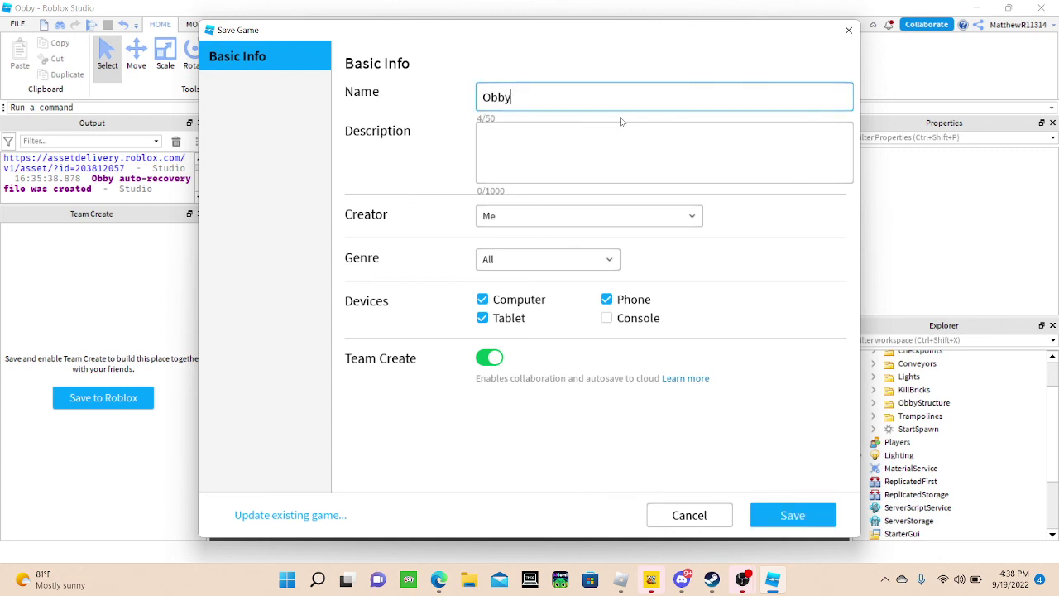
pyautogui.write(' ()BUT BETTER')
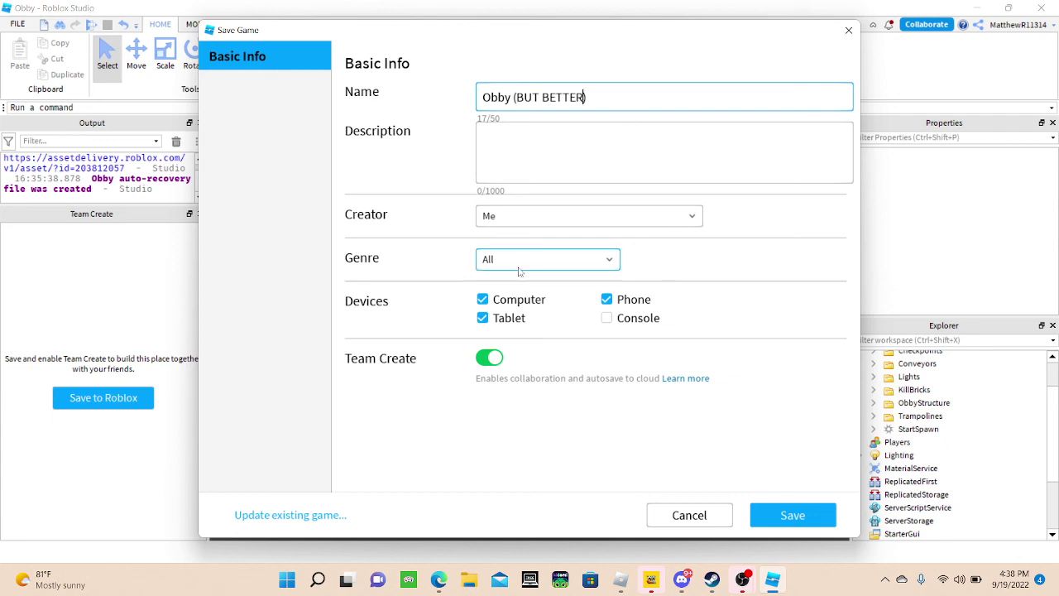
pyautogui.press('Return')
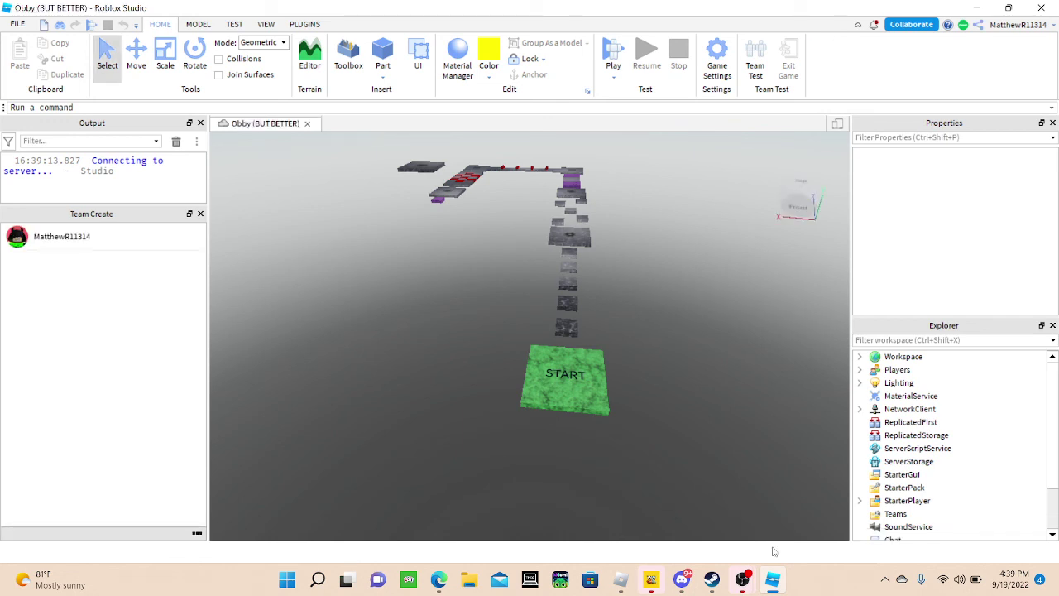
pyautogui.moveTo(742, 579)
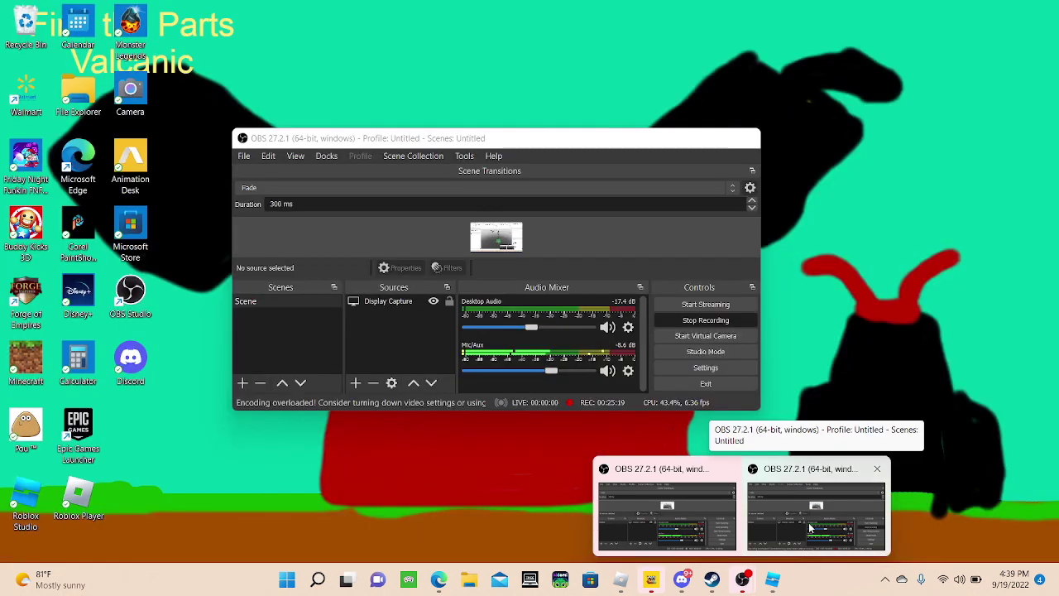
pyautogui.click(809, 528)
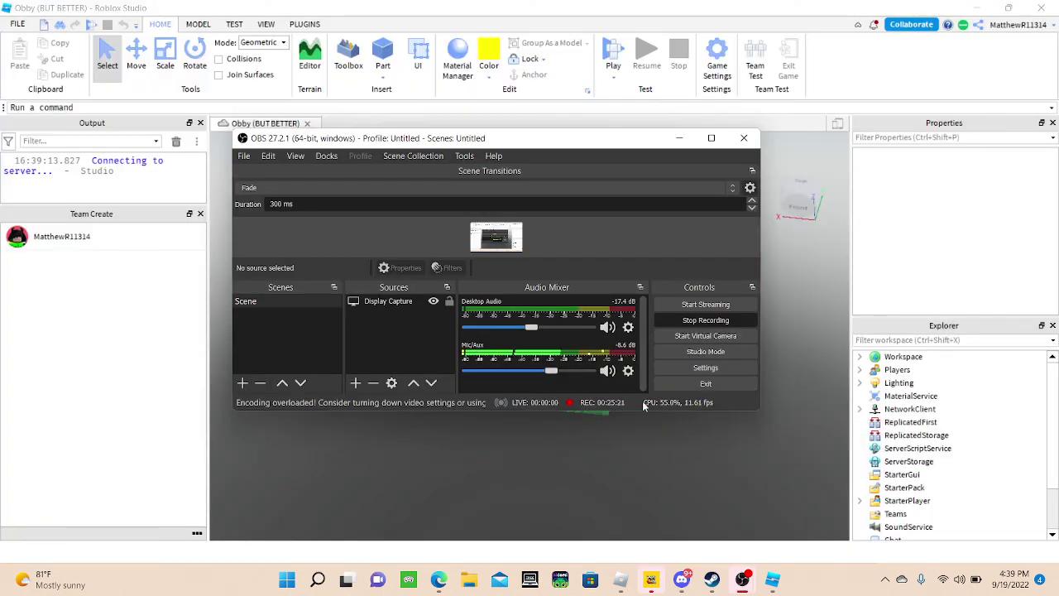